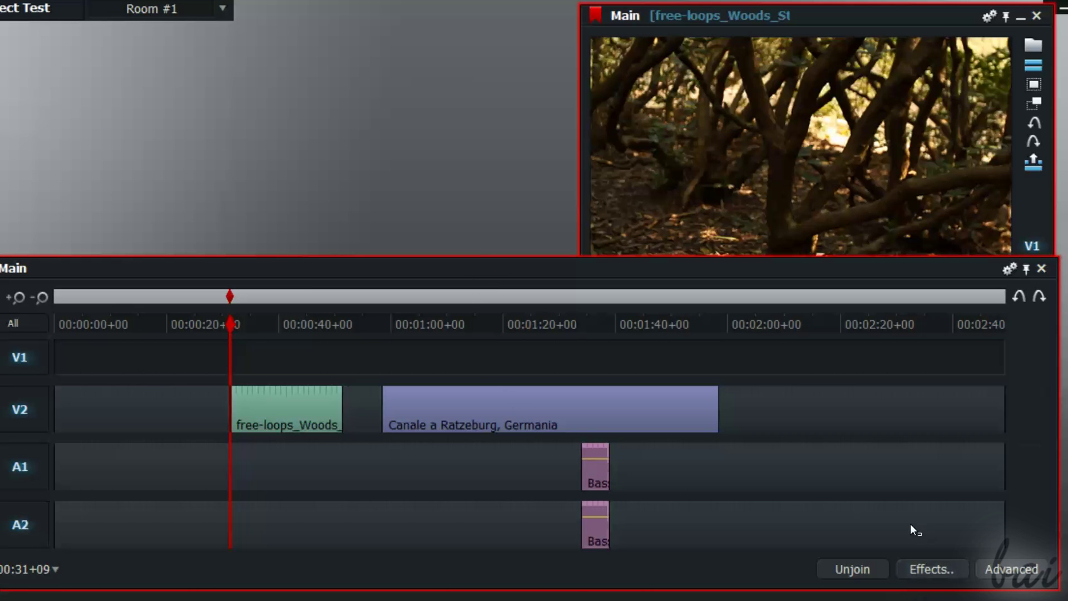
Bring up the Add Effects panel and move the playhead further along the timeline.
click(928, 575)
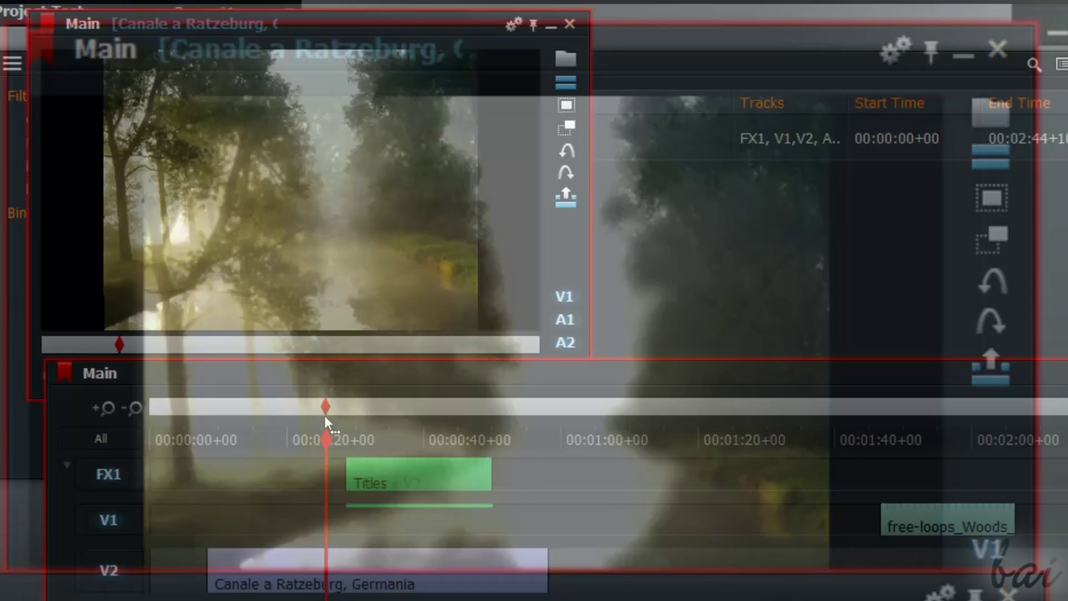
drag(325, 414, 538, 429)
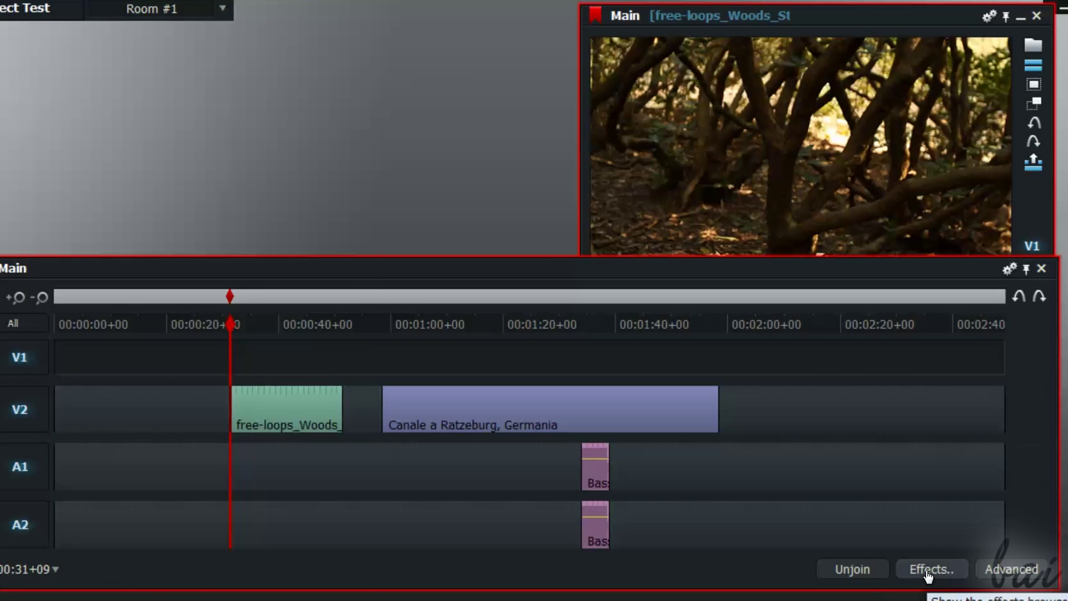
Reopen Add Effects and browse the DVE, Masks and Mattes effect categories.
click(927, 573)
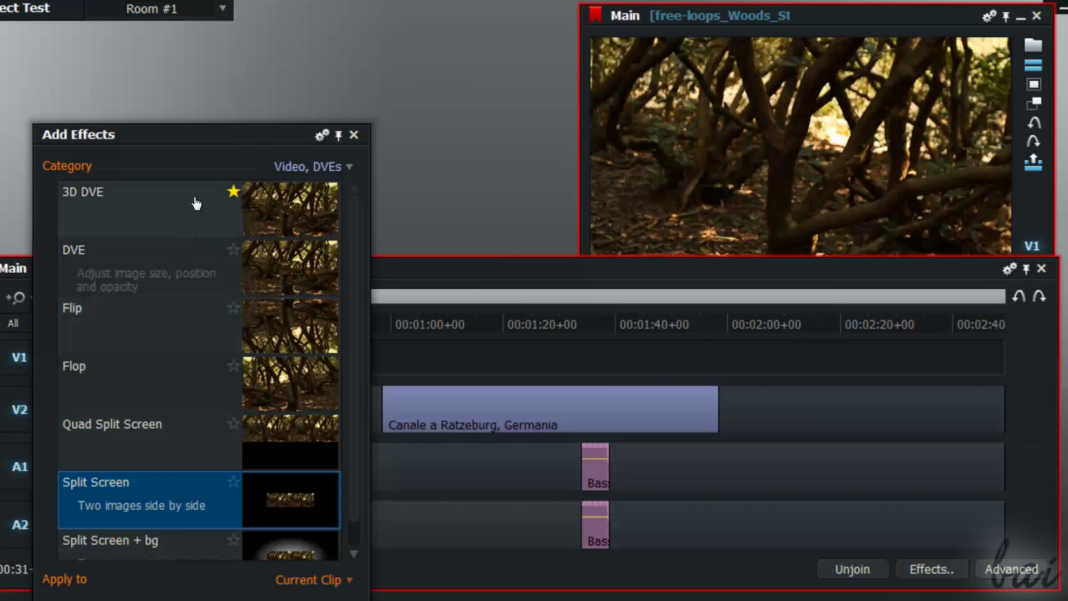
click(333, 168)
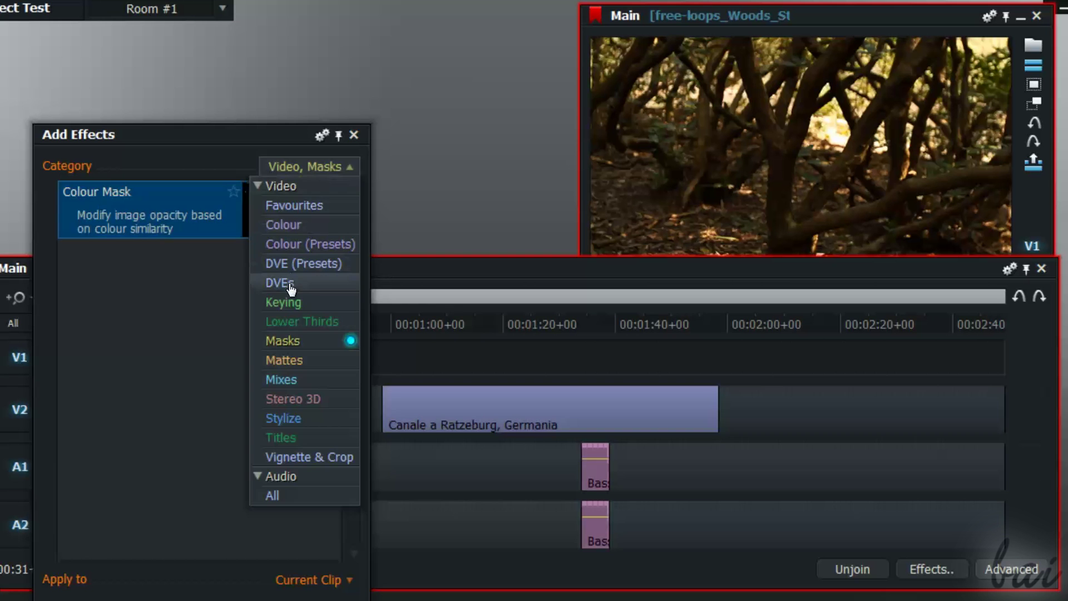
click(288, 284)
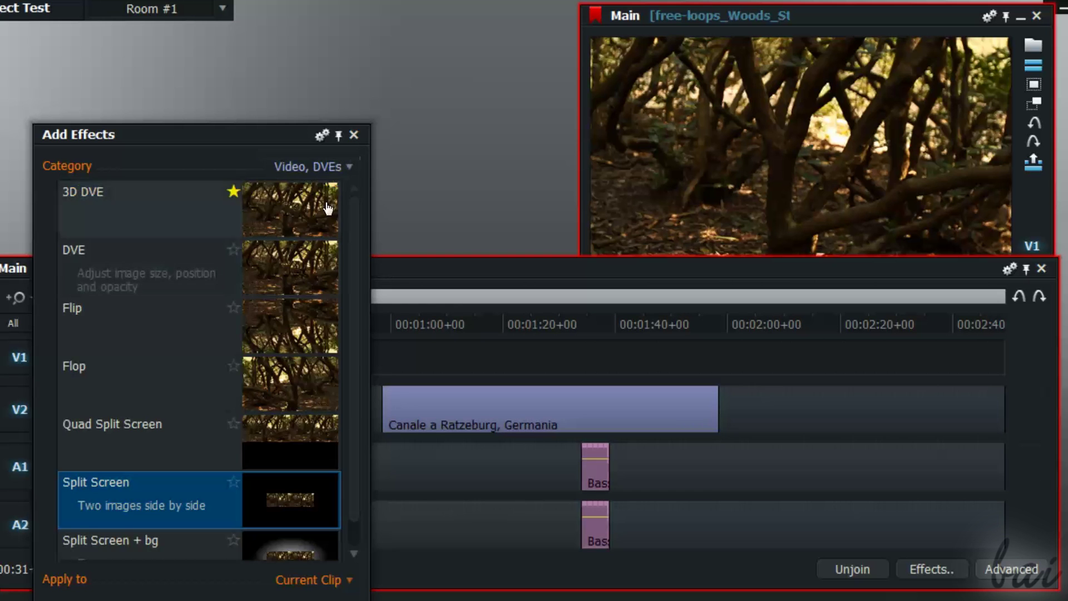
click(336, 175)
click(306, 339)
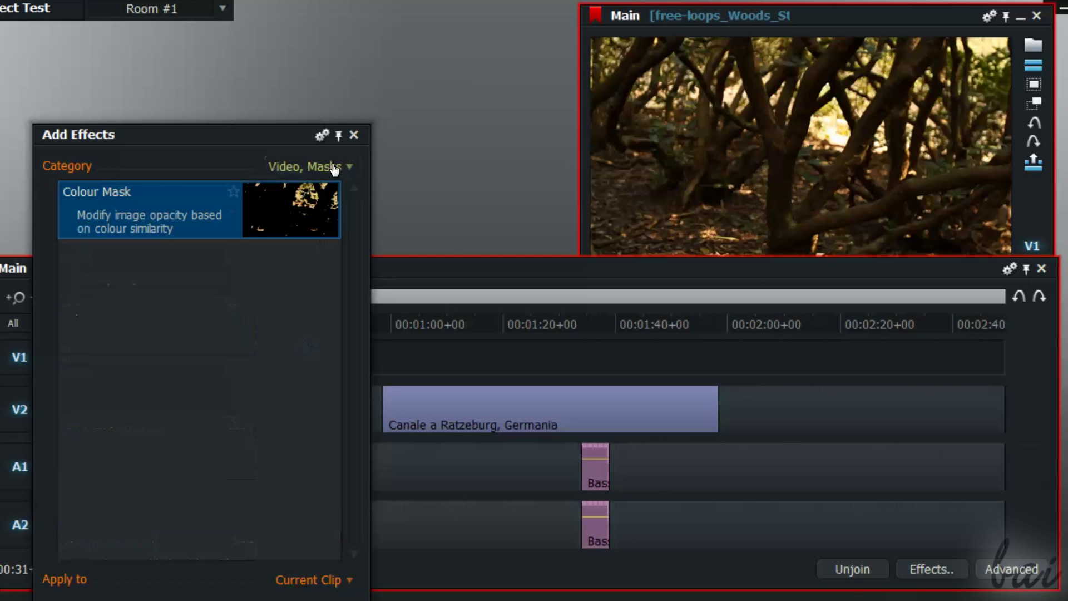
click(341, 169)
click(335, 360)
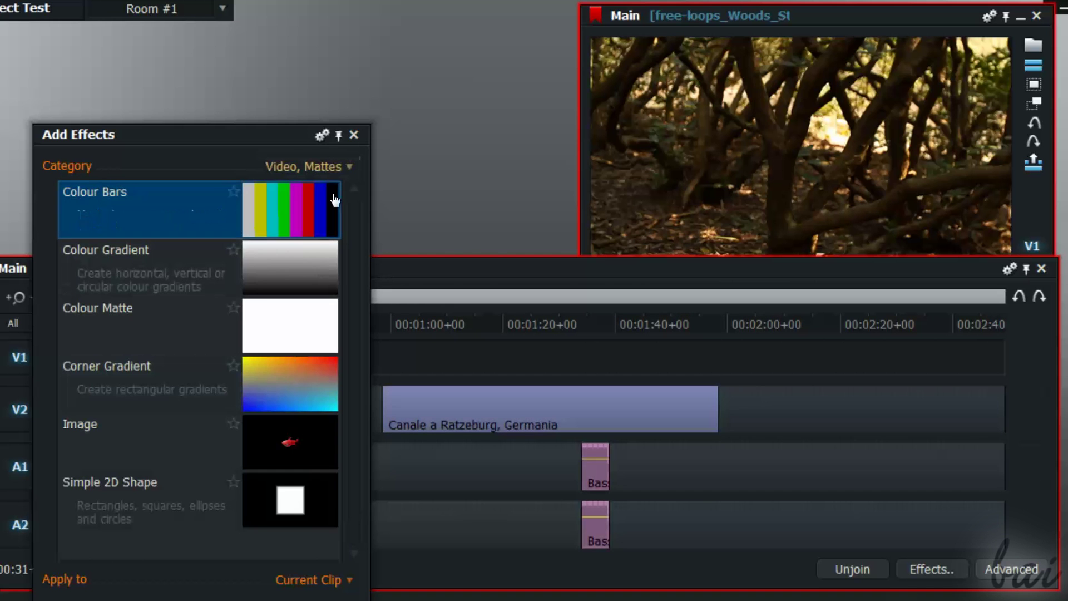
Browse the Favourites and Colour categories, then return to the DVE effects.
click(335, 181)
click(324, 207)
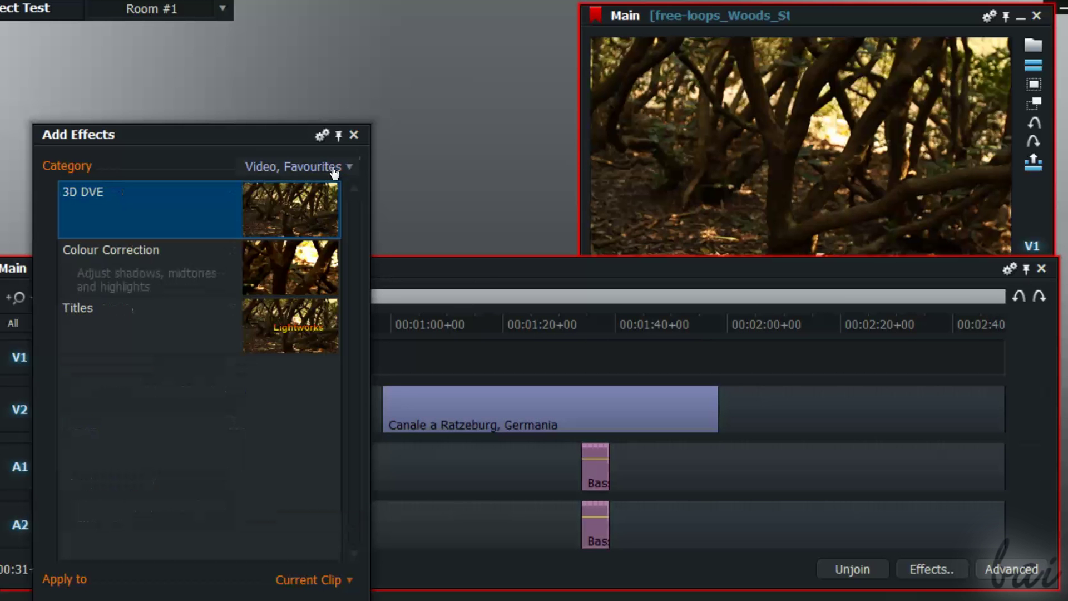
click(336, 167)
click(318, 225)
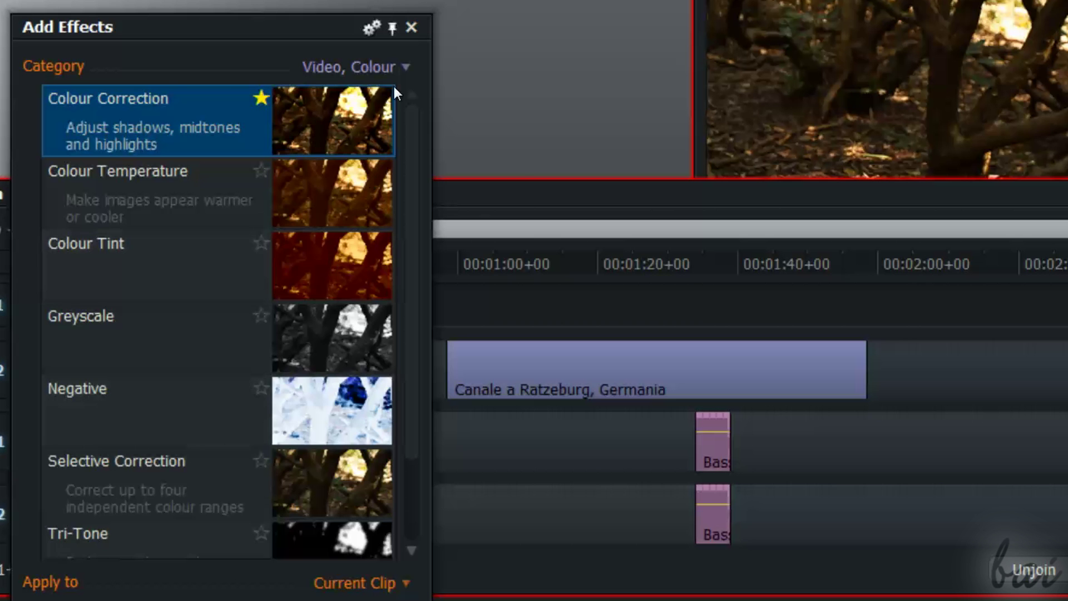
click(403, 67)
click(342, 224)
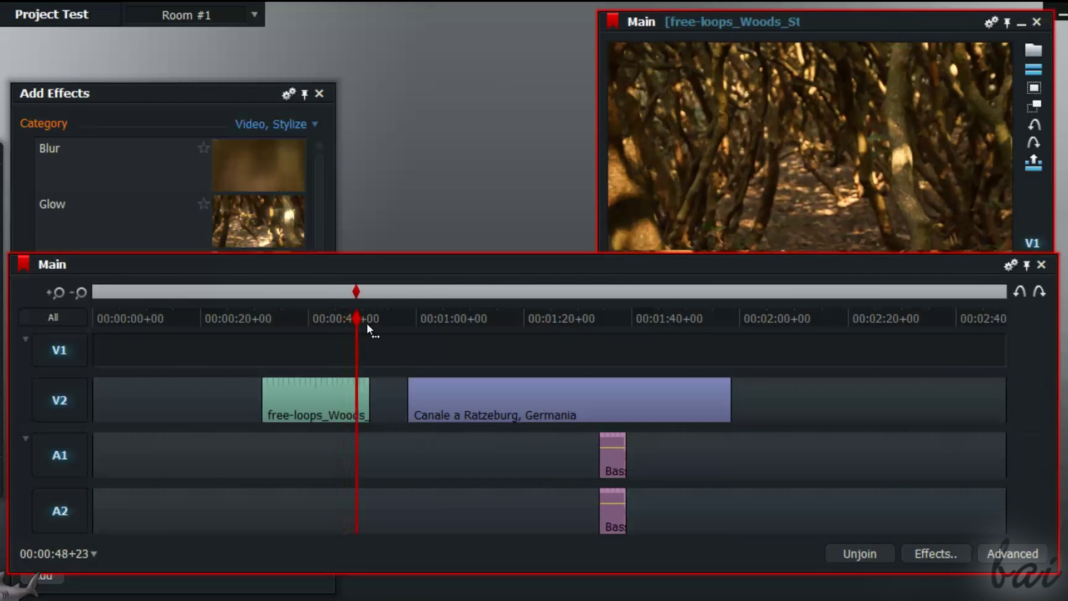
Apply Glow from the Stylize list to the Canale clip and move its settings aside.
drag(367, 324, 478, 315)
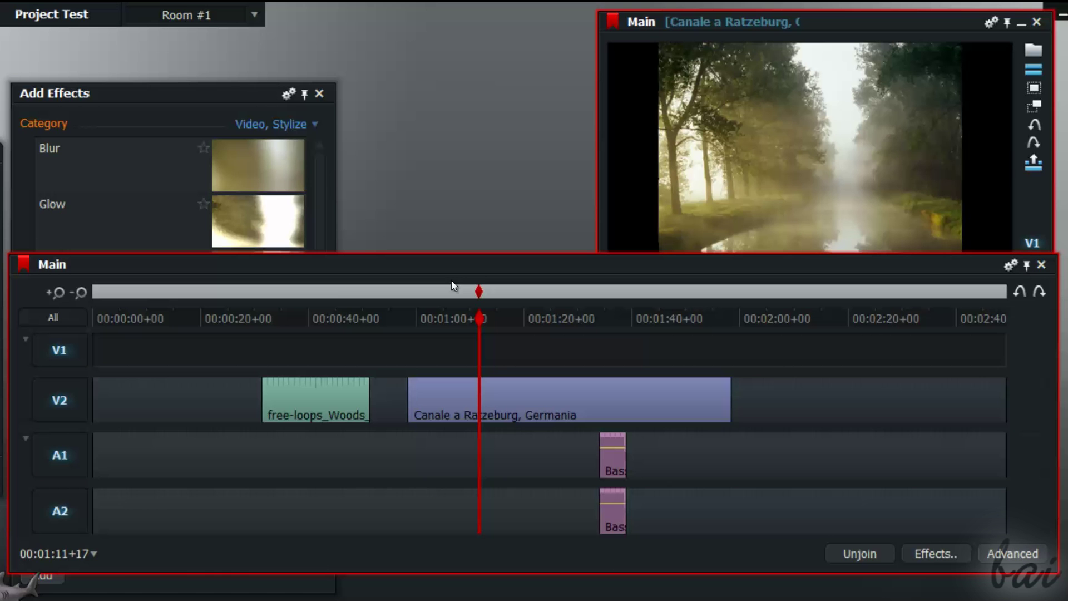
click(241, 94)
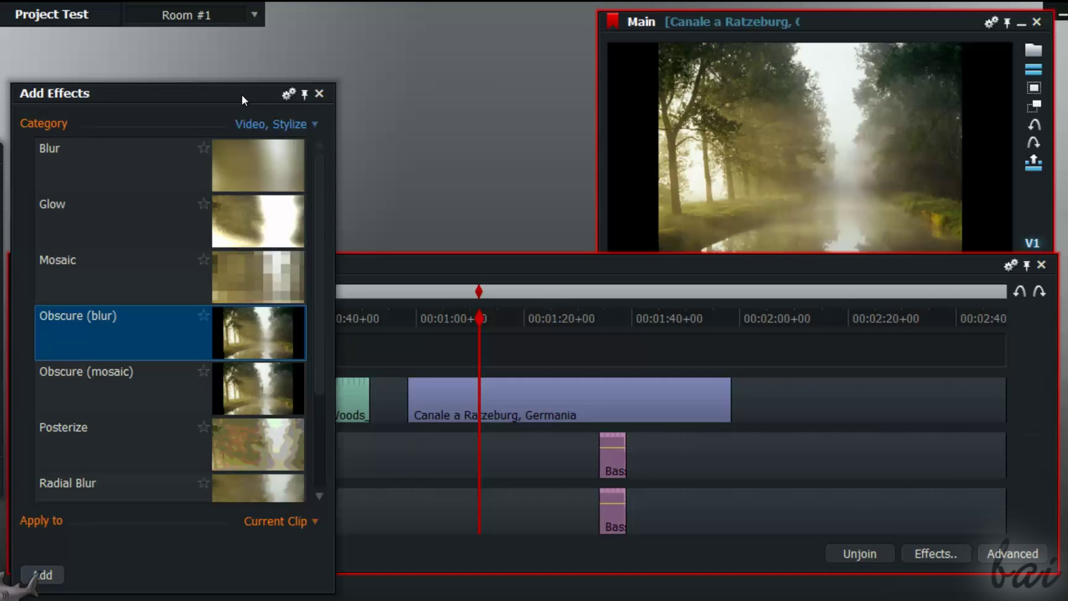
click(130, 288)
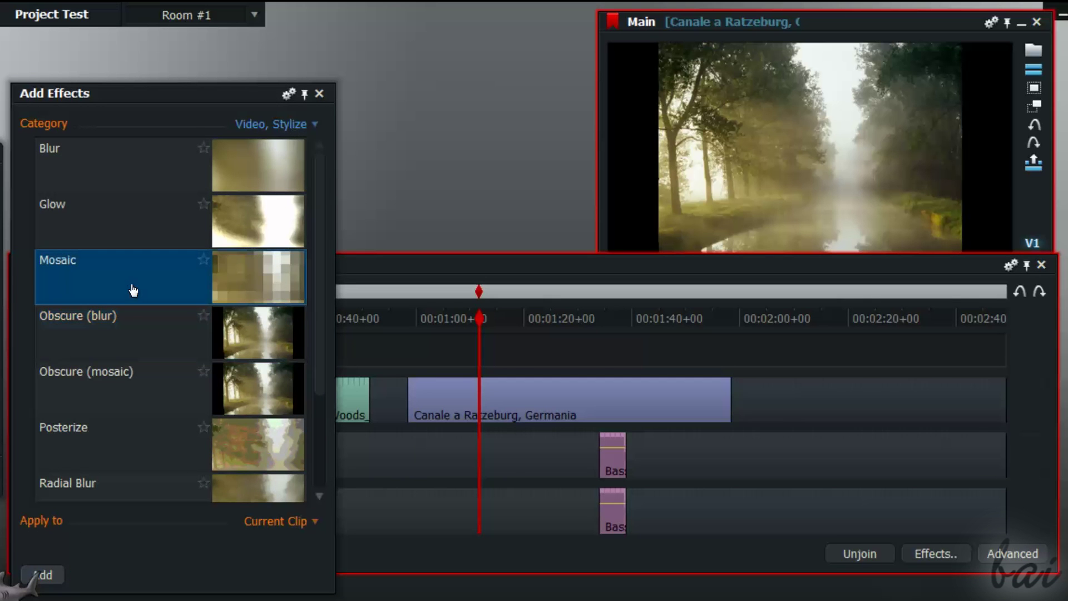
click(129, 236)
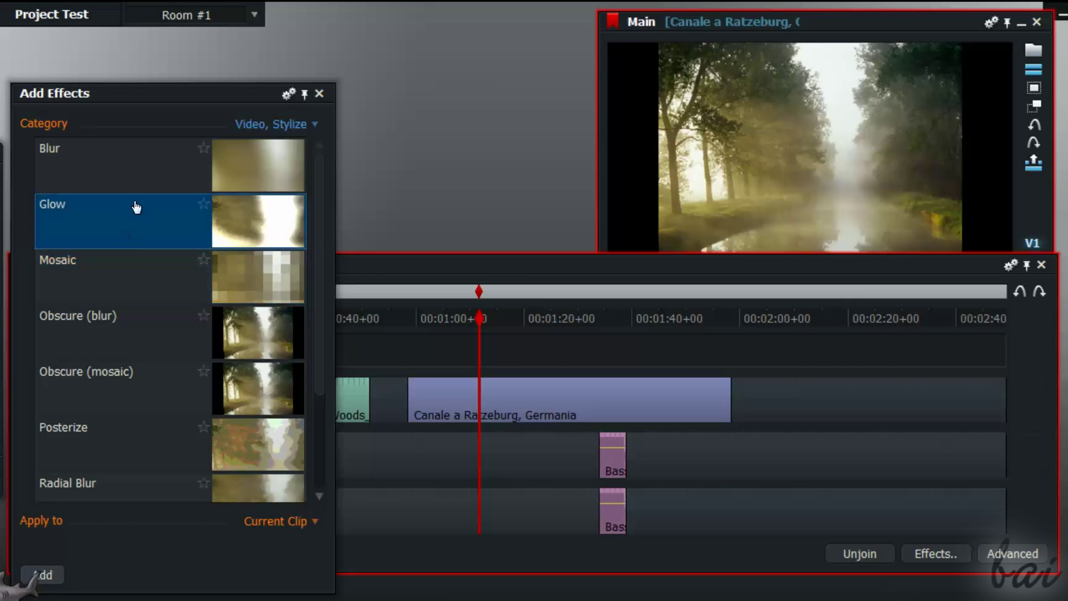
click(141, 177)
click(117, 231)
double_click(124, 234)
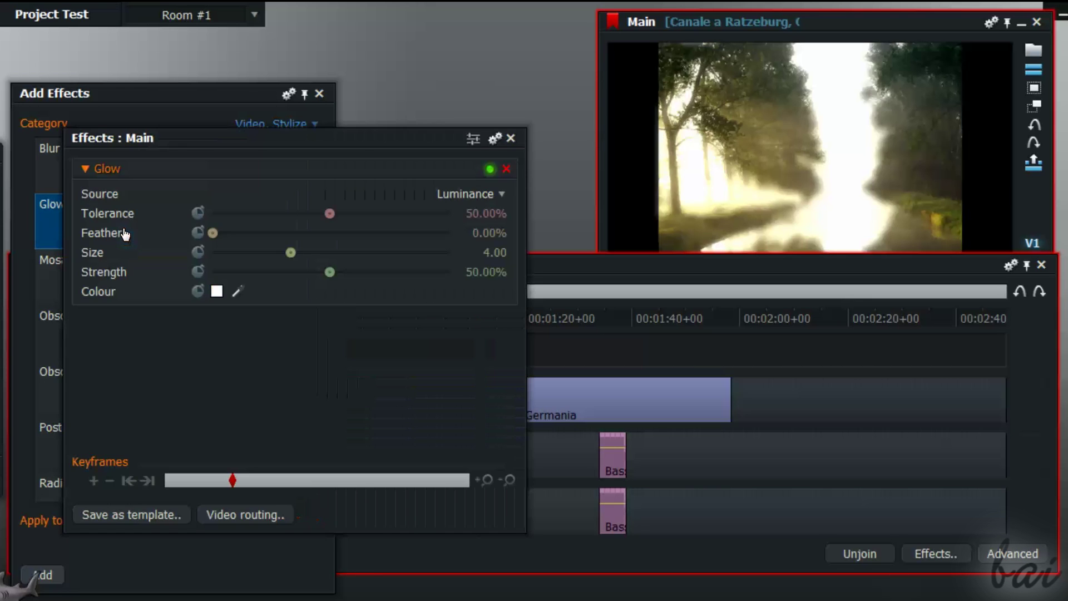
drag(264, 140, 32, 241)
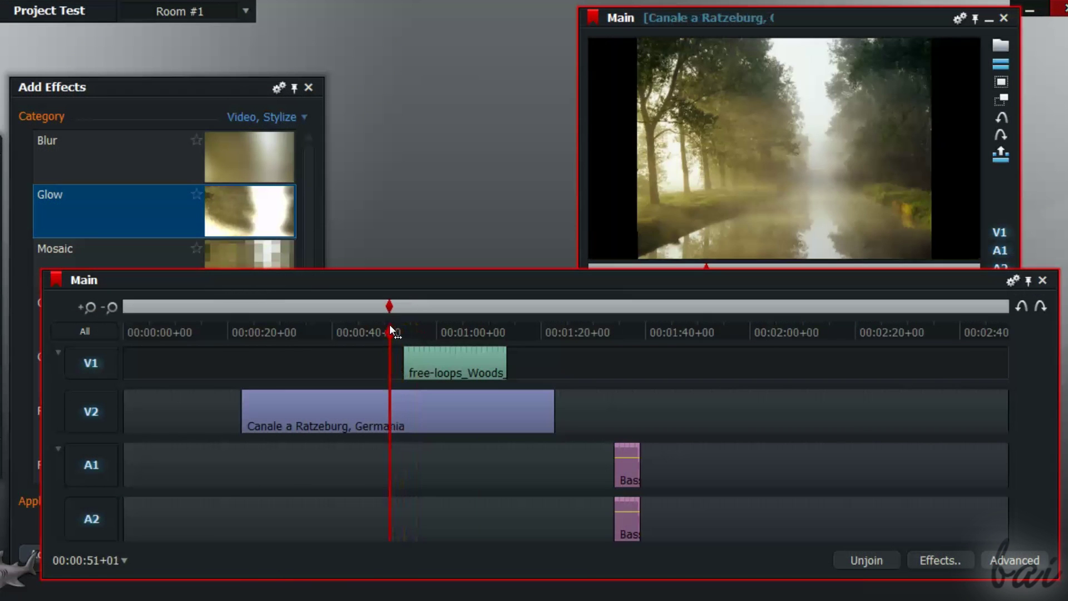
drag(390, 324, 436, 345)
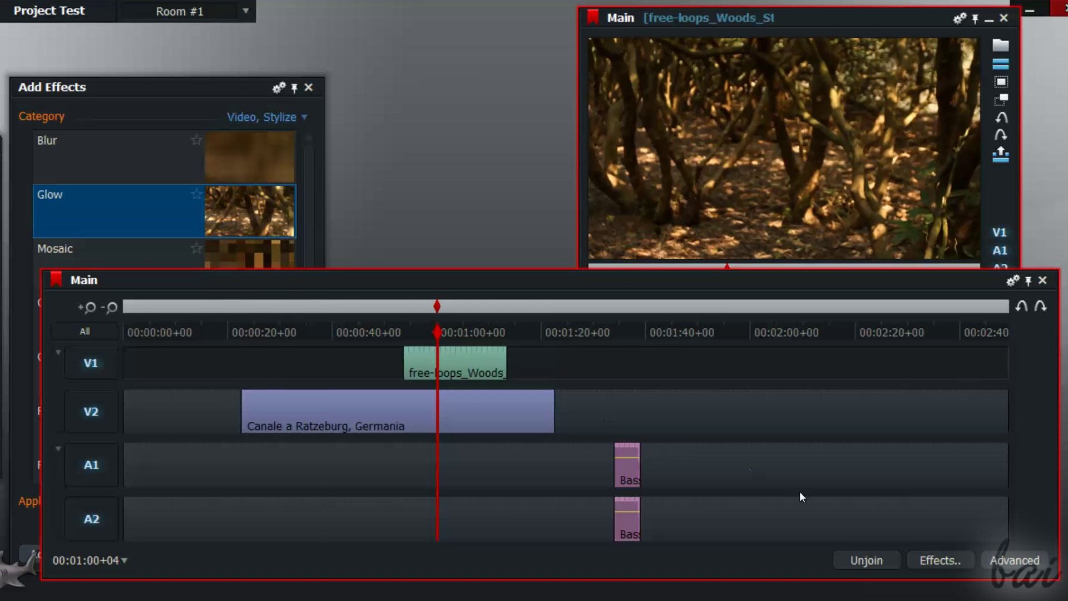
Apply the Glow effect to the woods clip and move its settings aside.
click(122, 224)
double_click(123, 225)
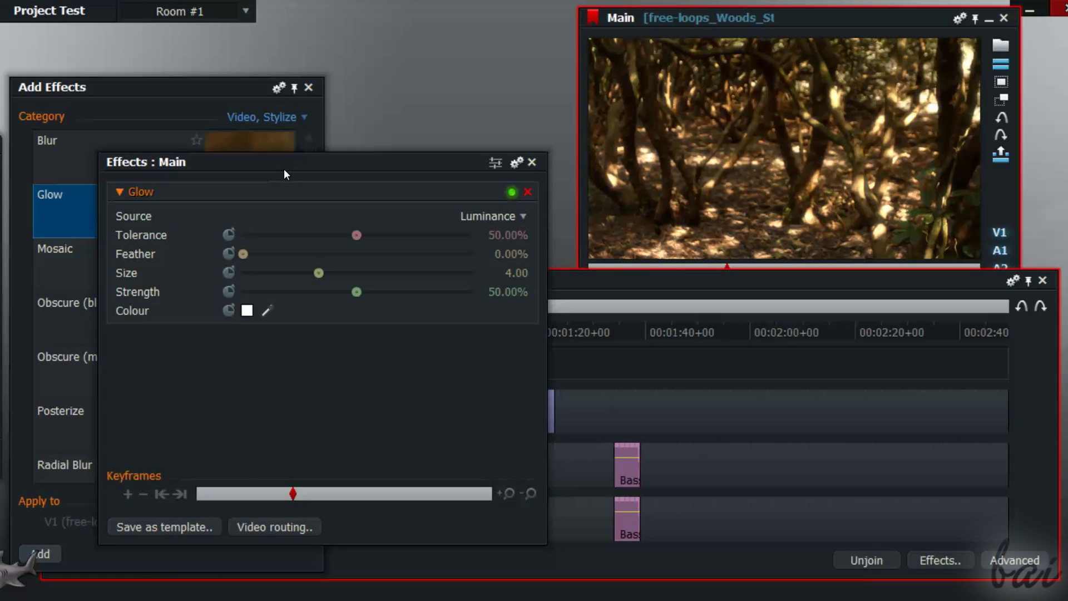
drag(284, 169, 66, 154)
click(446, 279)
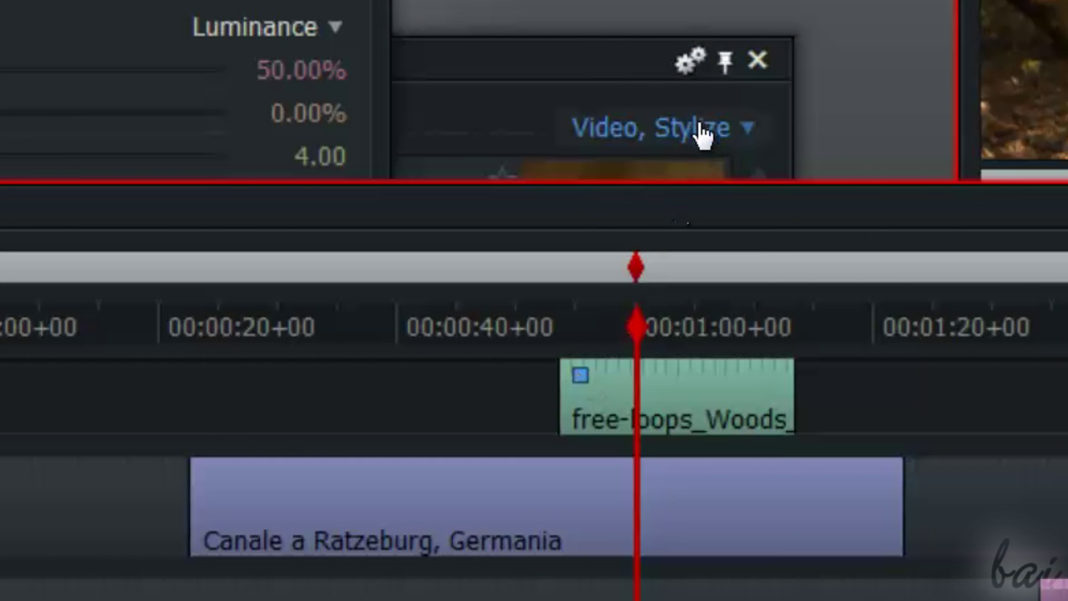
Add the In Front mix and a title effect to the woods clip.
click(703, 136)
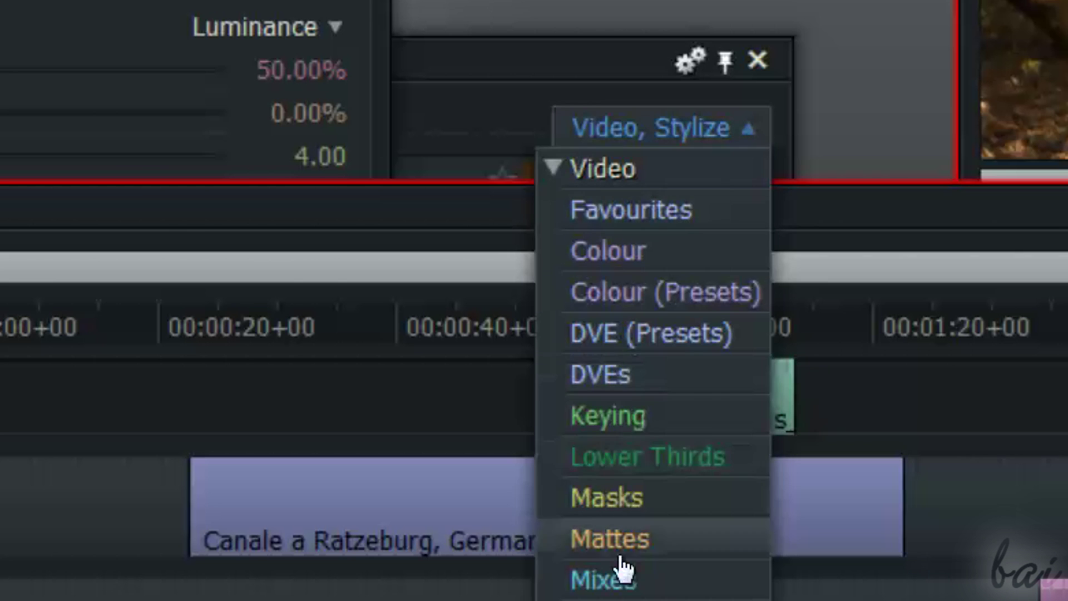
click(628, 582)
click(579, 176)
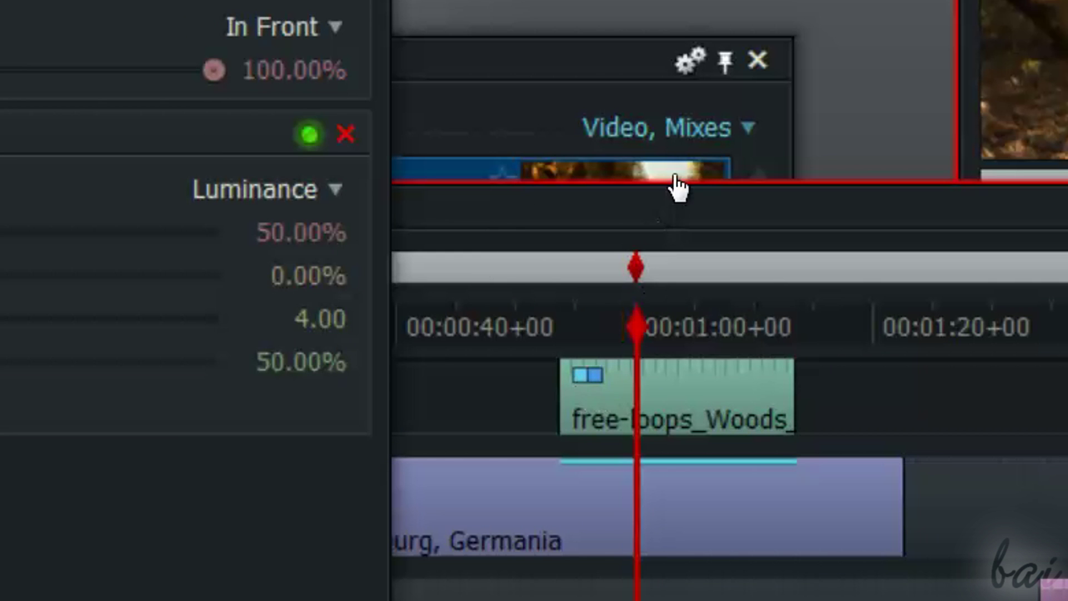
click(697, 135)
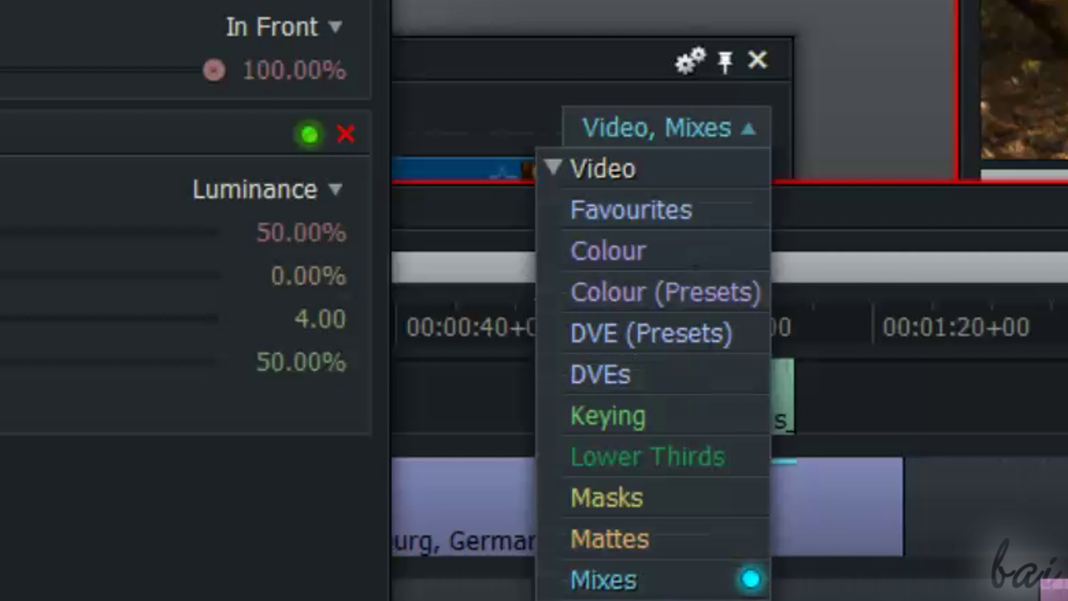
click(634, 594)
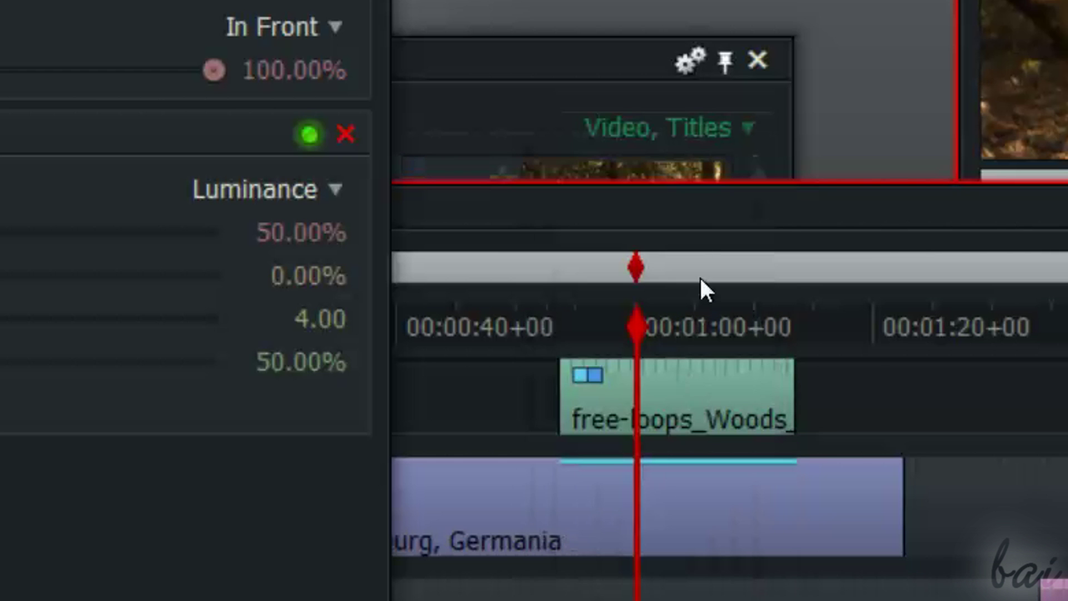
click(587, 178)
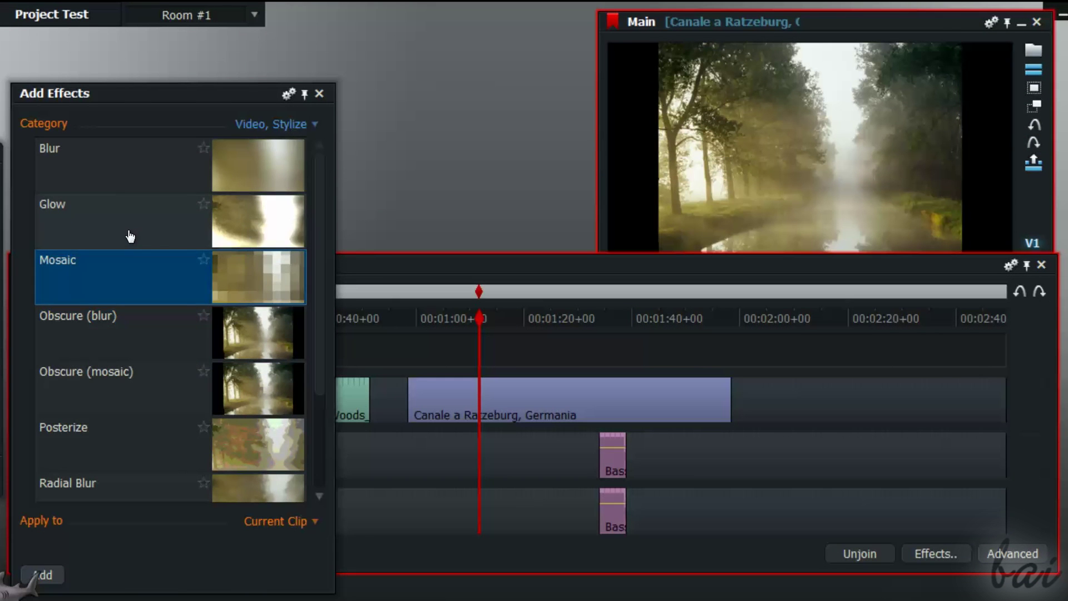
Reapply Glow to the Canale clip and adjust its tolerance and feather.
click(127, 235)
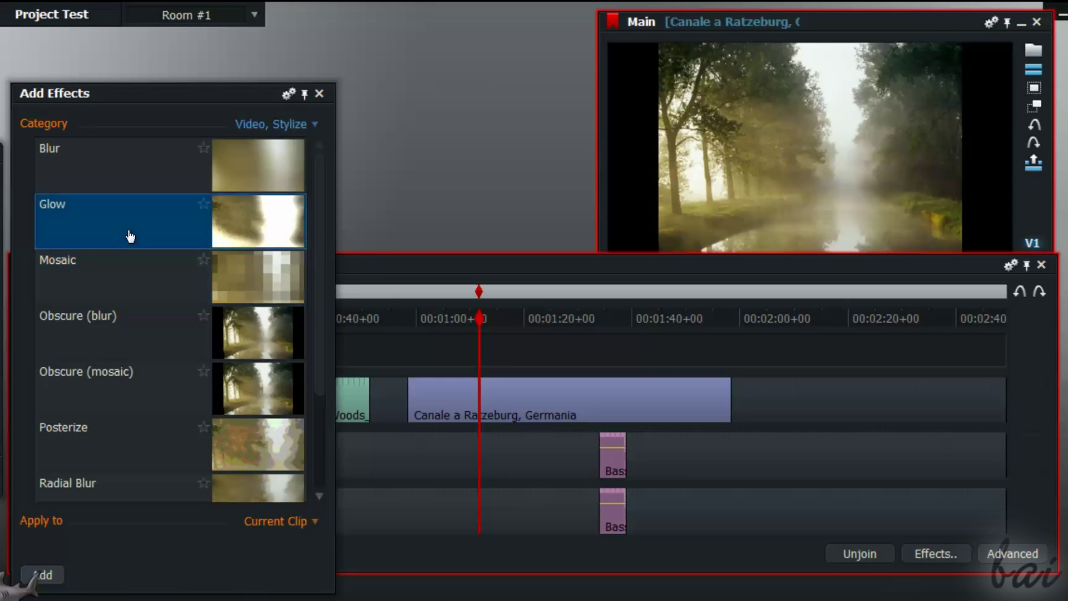
click(140, 176)
click(118, 232)
double_click(124, 233)
mouse_move(369, 245)
mouse_down()
mouse_move(337, 275)
mouse_move(381, 289)
mouse_up()
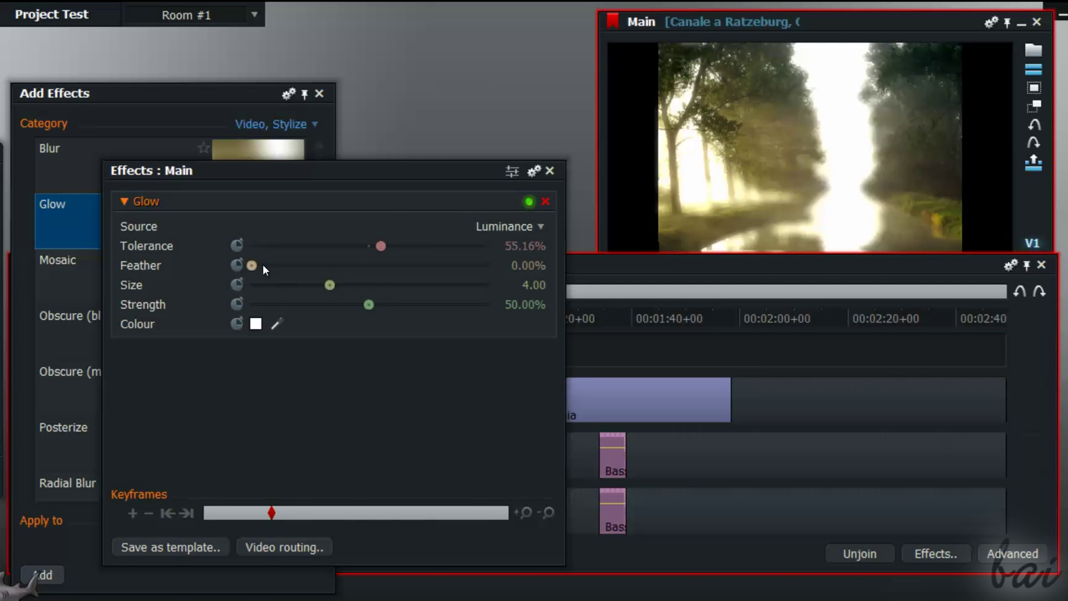
drag(251, 266, 418, 281)
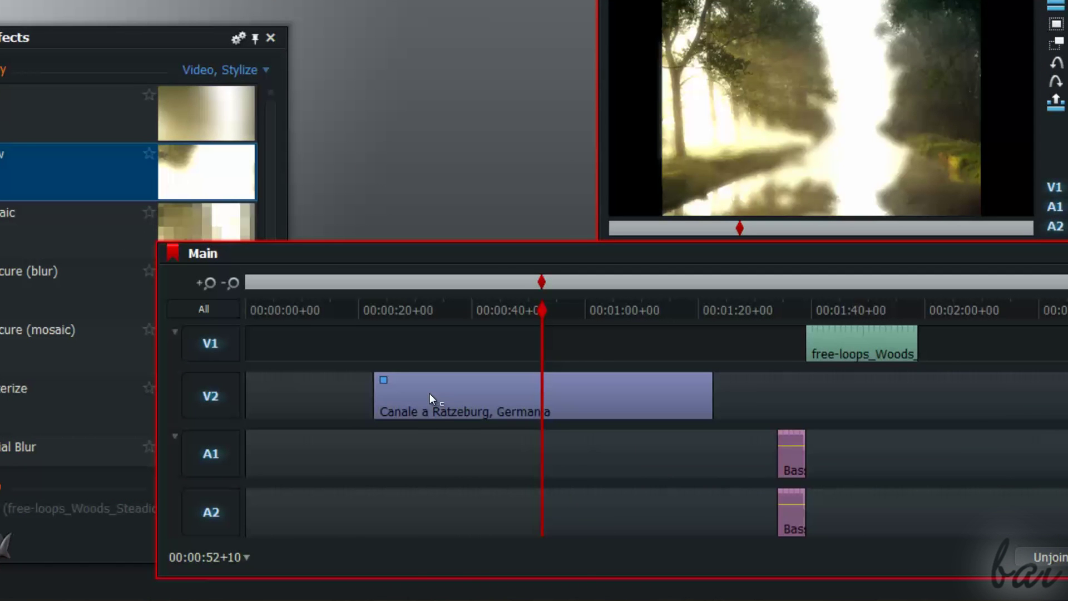
In the Canale clip's Glow settings, set size to 5.11 and strength near 34%.
right_click(430, 393)
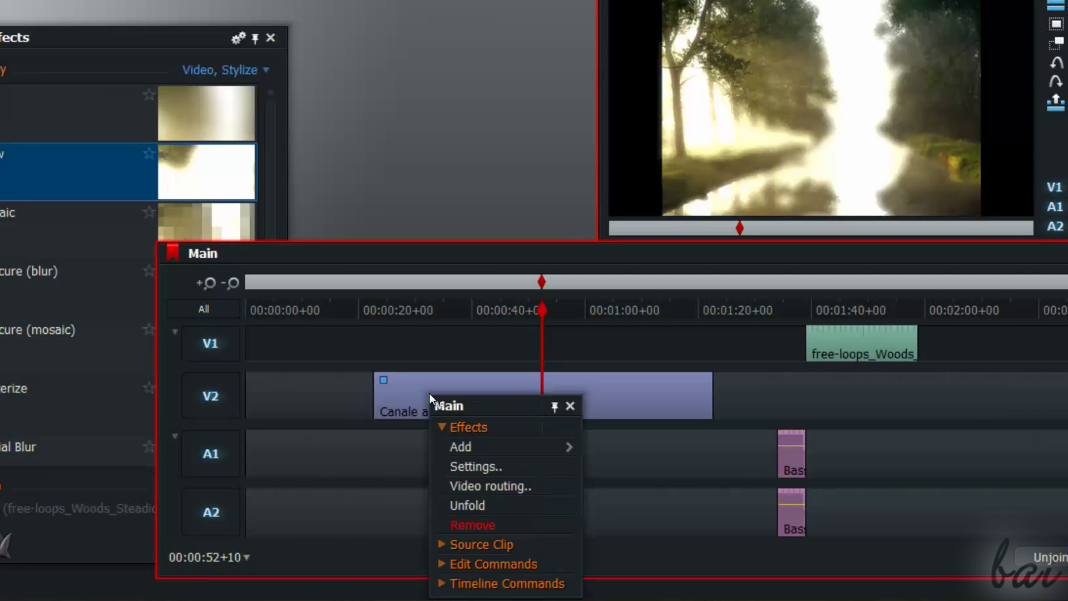
click(471, 473)
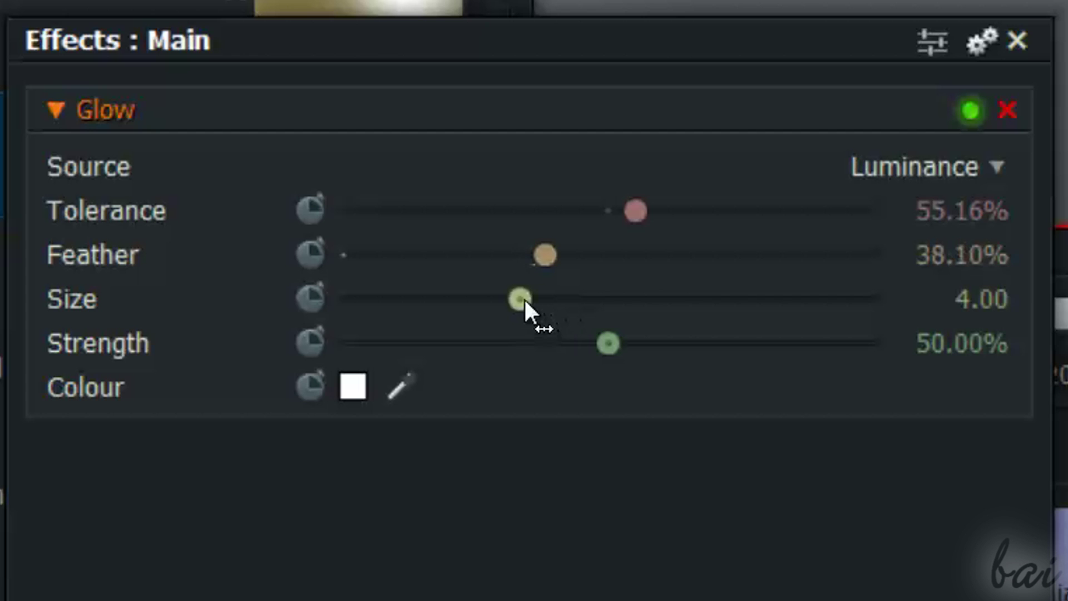
mouse_move(525, 300)
mouse_down()
mouse_move(821, 328)
mouse_move(966, 359)
mouse_move(406, 365)
mouse_move(418, 369)
mouse_up()
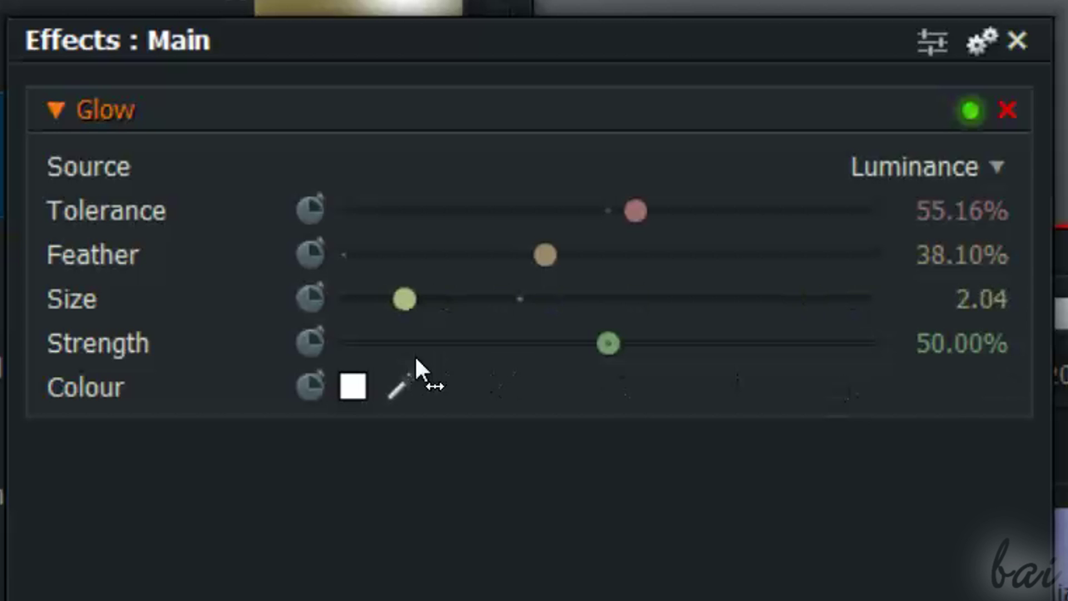
mouse_move(398, 332)
mouse_down()
mouse_move(363, 325)
mouse_move(511, 340)
mouse_move(245, 313)
mouse_move(335, 336)
mouse_move(317, 323)
mouse_up()
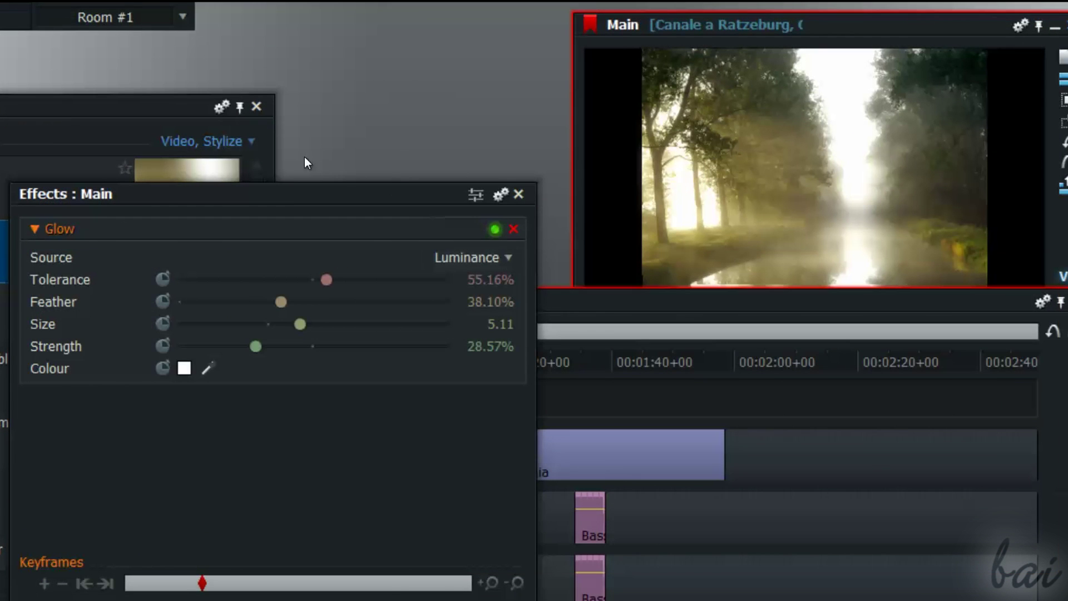
Toggle the Glow effect off and on to compare the preview.
click(499, 238)
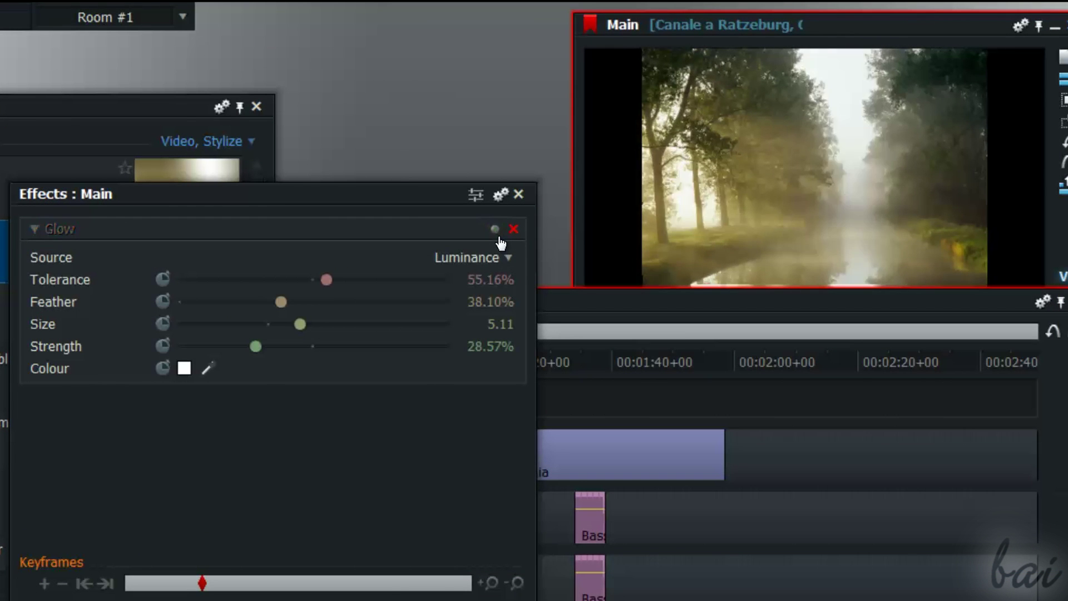
click(499, 239)
click(500, 239)
click(499, 239)
click(495, 230)
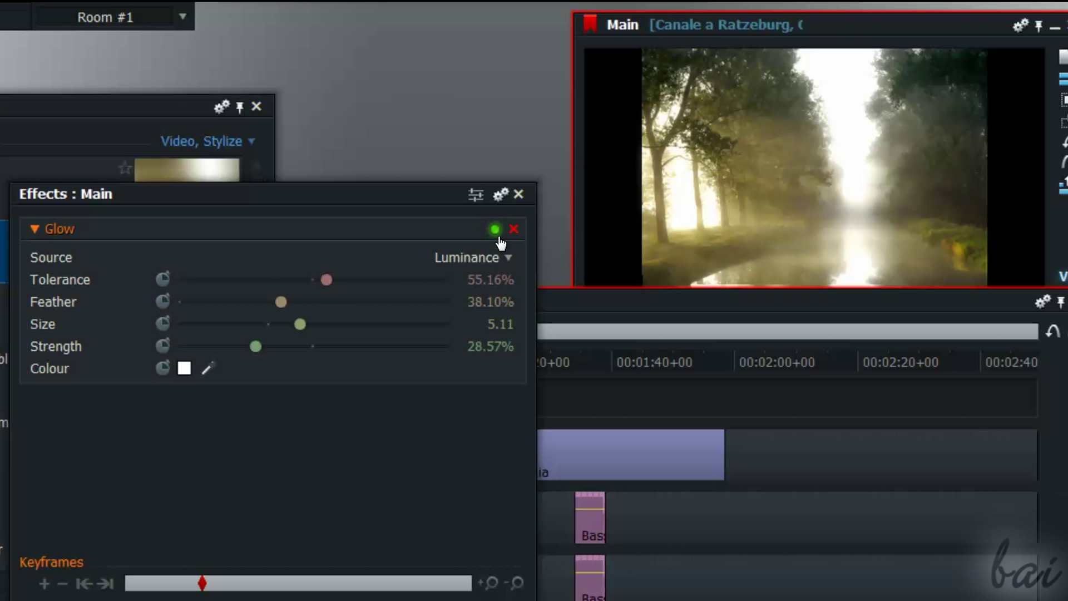
click(495, 230)
click(495, 230)
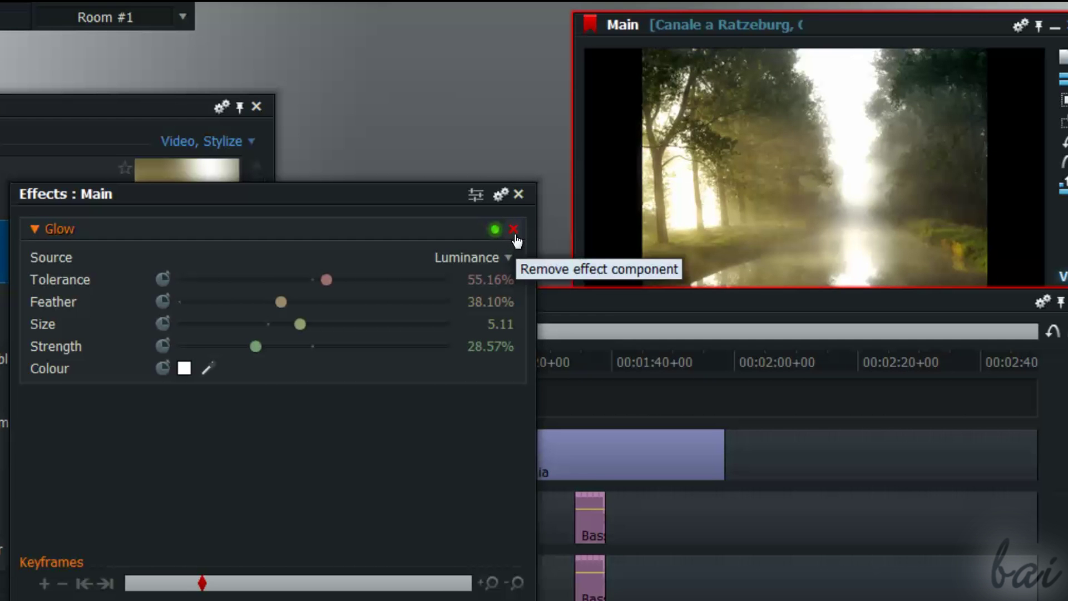
Remove Glow and undo, then strip all effects from the woods clip and view audio effects.
click(514, 230)
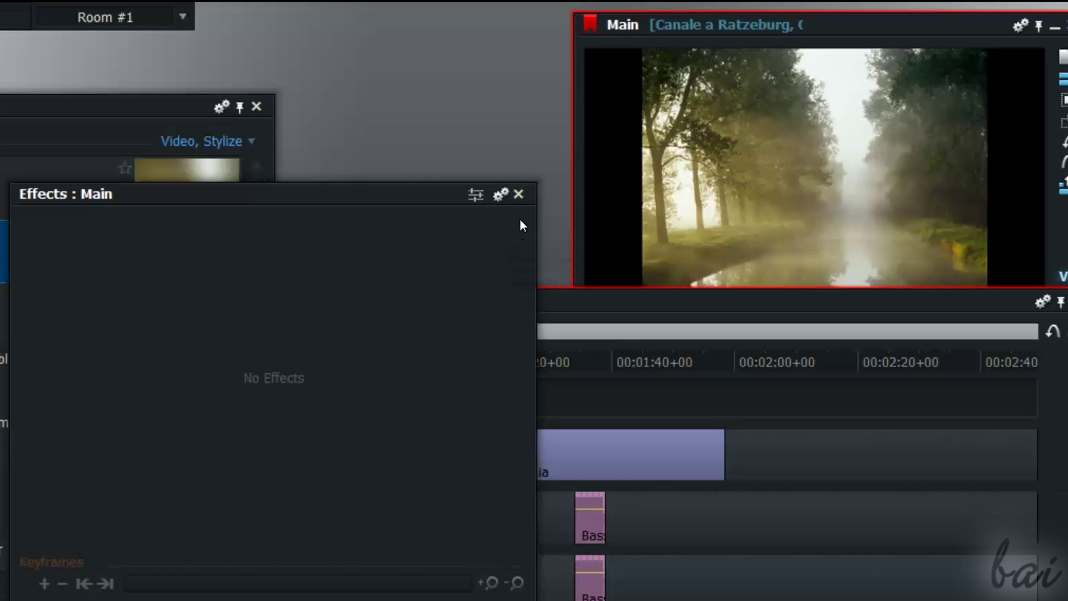
key(ctrl+z)
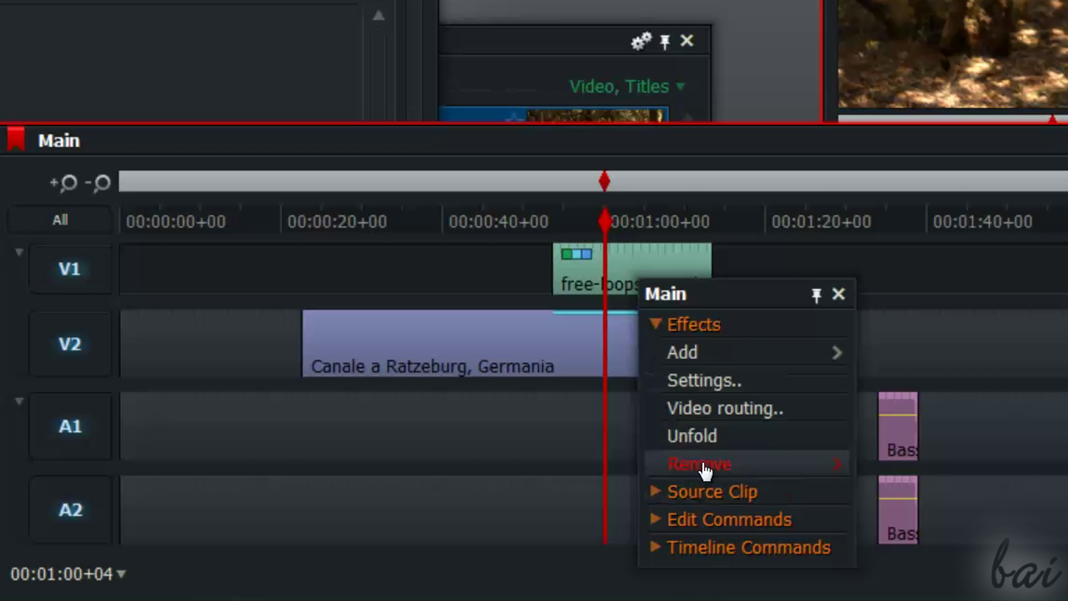
mouse_move(699, 465)
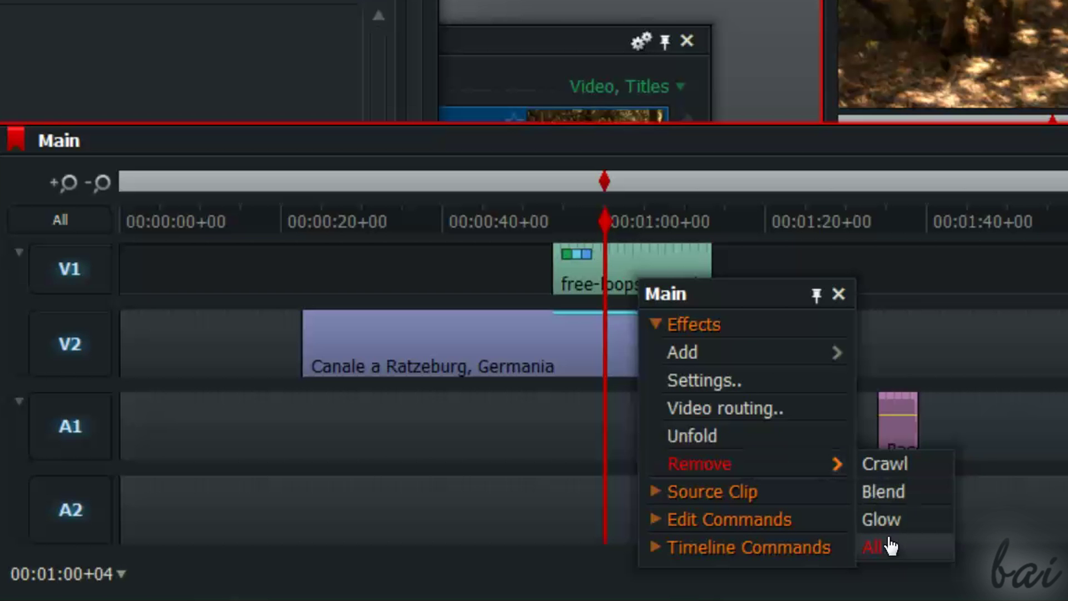
click(872, 547)
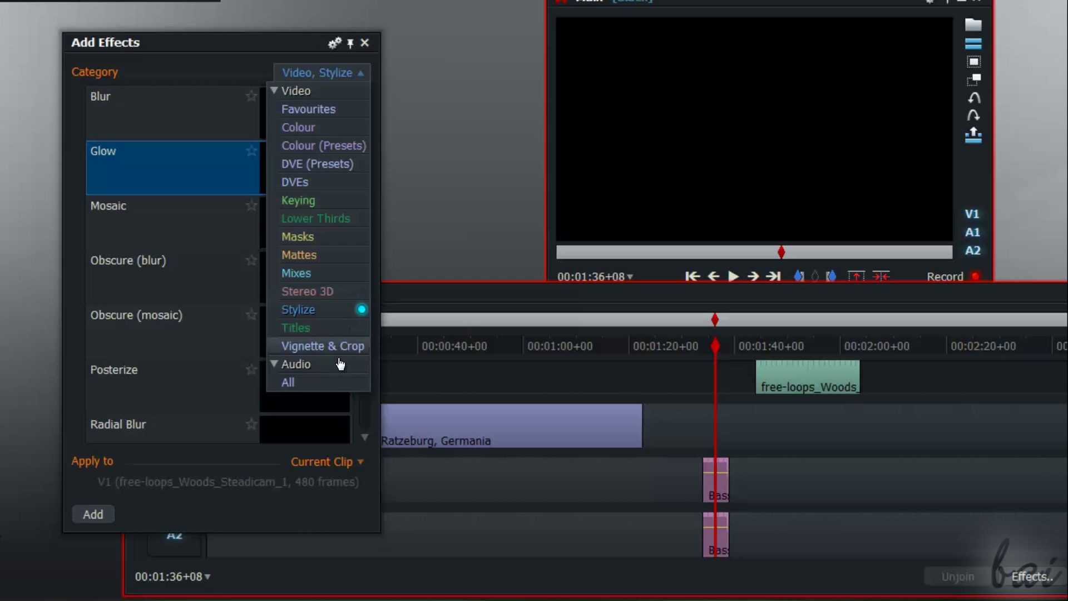
click(330, 383)
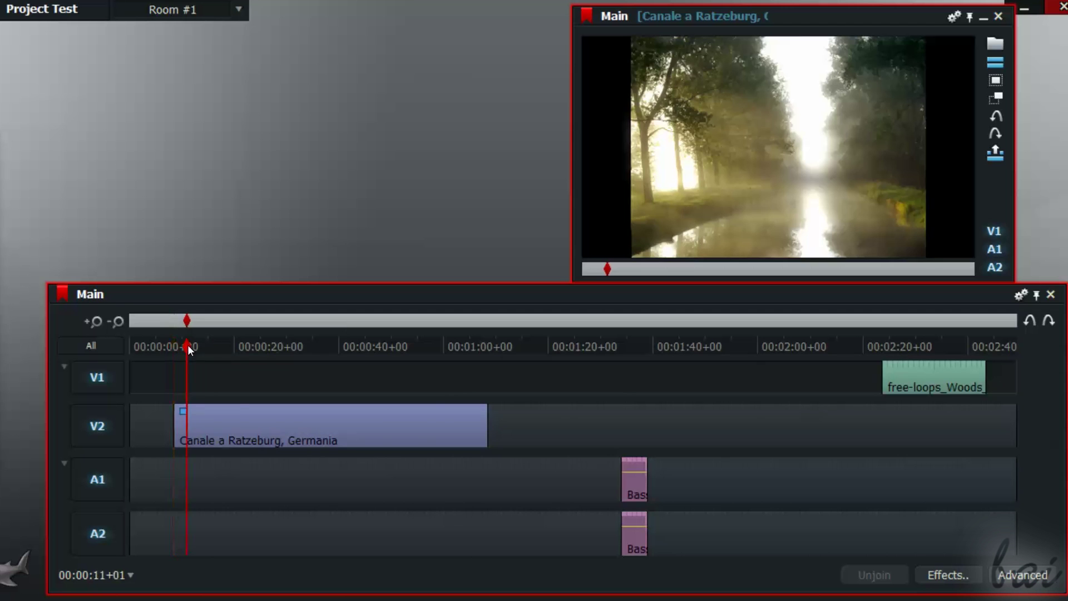
Add the Stylize Blur effect to the timeline at a later playhead position.
mouse_move(187, 345)
mouse_down()
mouse_move(422, 343)
mouse_move(554, 315)
mouse_up()
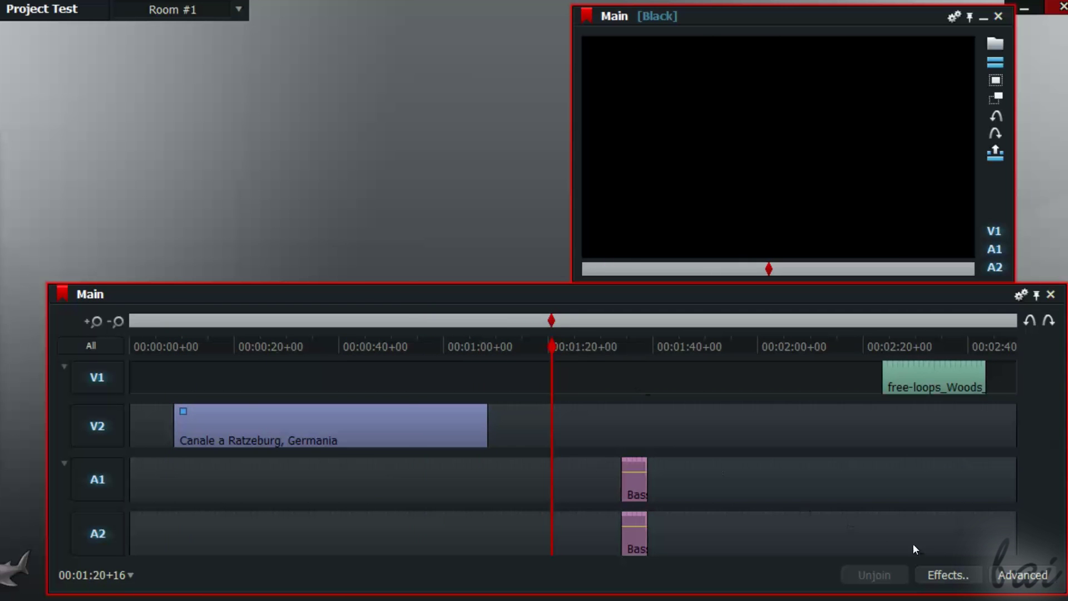
click(949, 576)
click(344, 92)
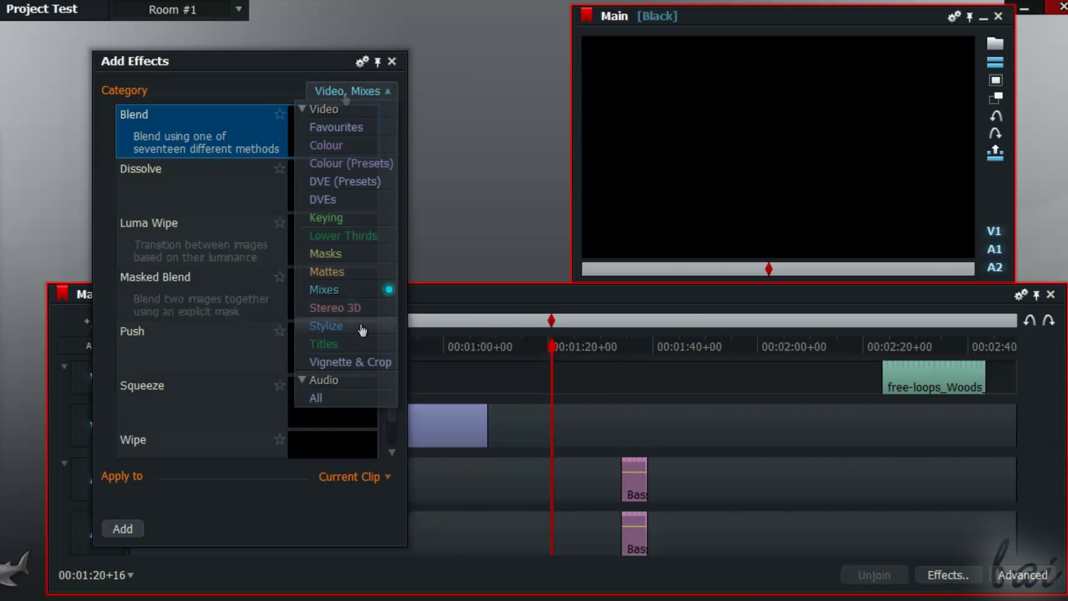
click(354, 313)
click(221, 135)
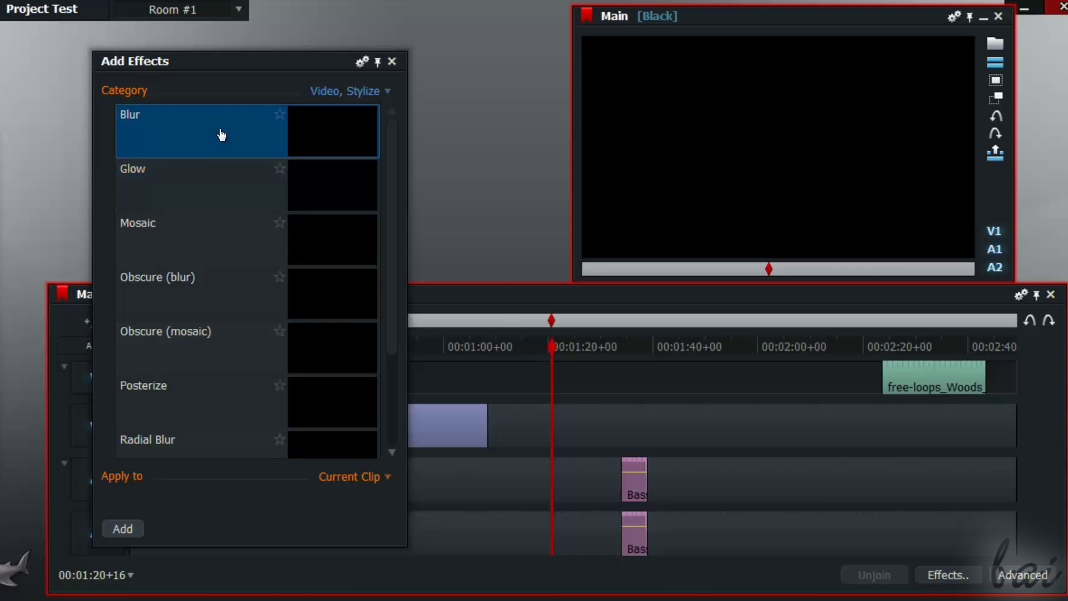
double_click(189, 136)
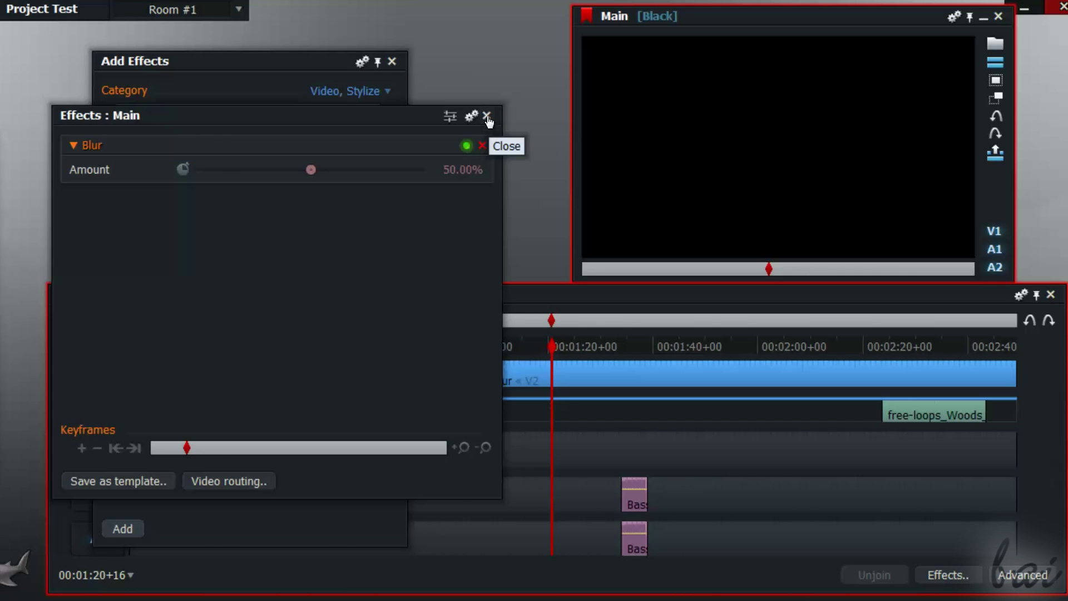
Close the effect panels, move the Blur clip earlier on FX1, and preview it.
click(489, 122)
click(392, 62)
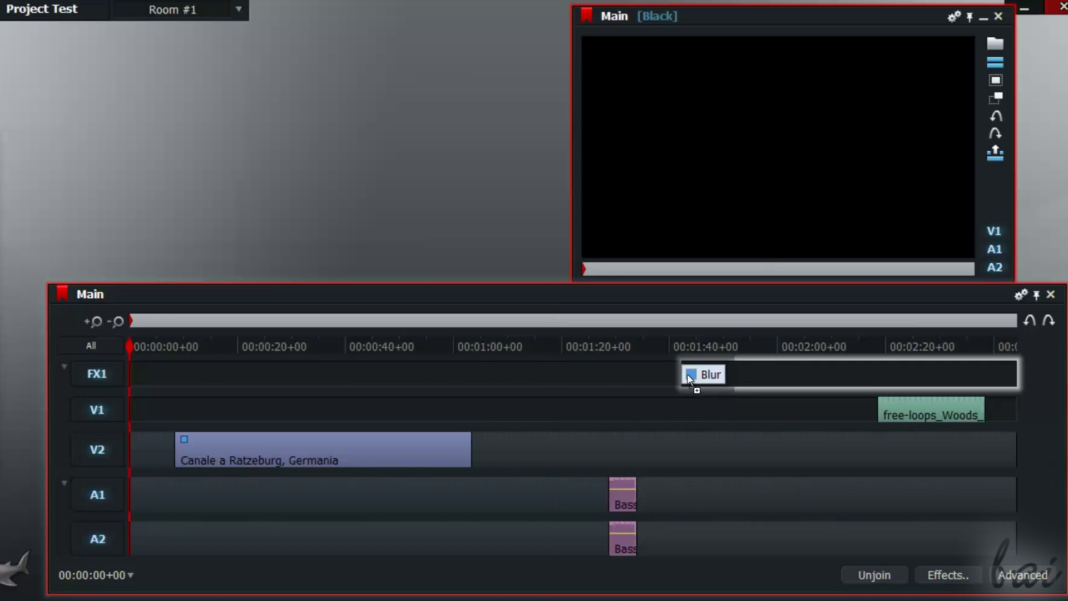
drag(680, 381, 671, 375)
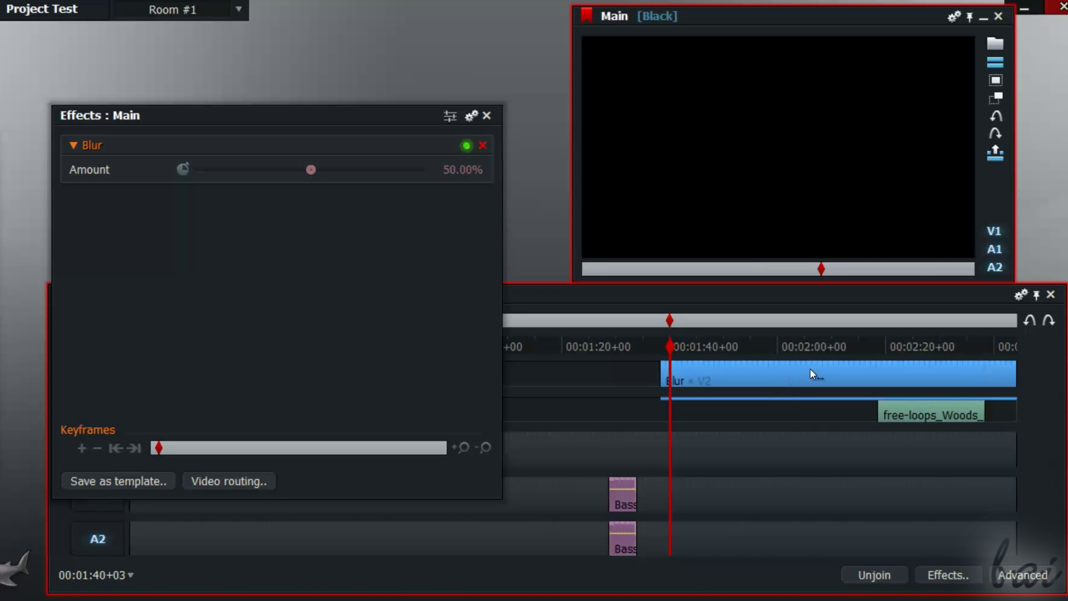
drag(811, 368, 495, 380)
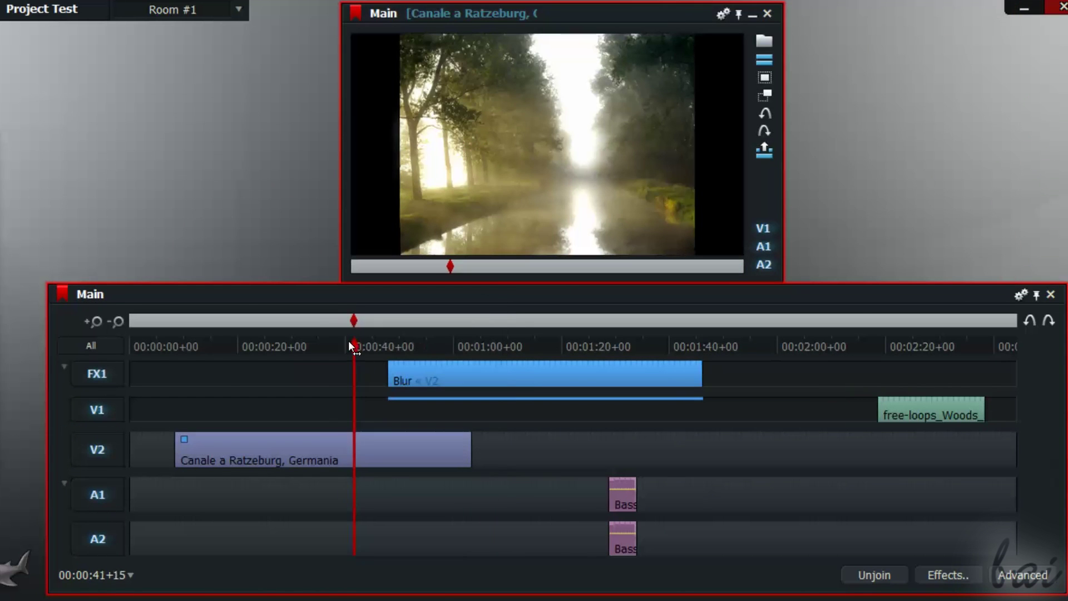
mouse_move(348, 341)
mouse_down()
mouse_move(436, 345)
mouse_move(370, 356)
mouse_move(437, 344)
mouse_move(365, 346)
mouse_move(461, 349)
mouse_move(383, 358)
mouse_move(342, 353)
mouse_move(421, 349)
mouse_move(364, 341)
mouse_move(531, 340)
mouse_up()
Stack Mosaic onto the Blur effect and preview the Canale footage.
click(948, 575)
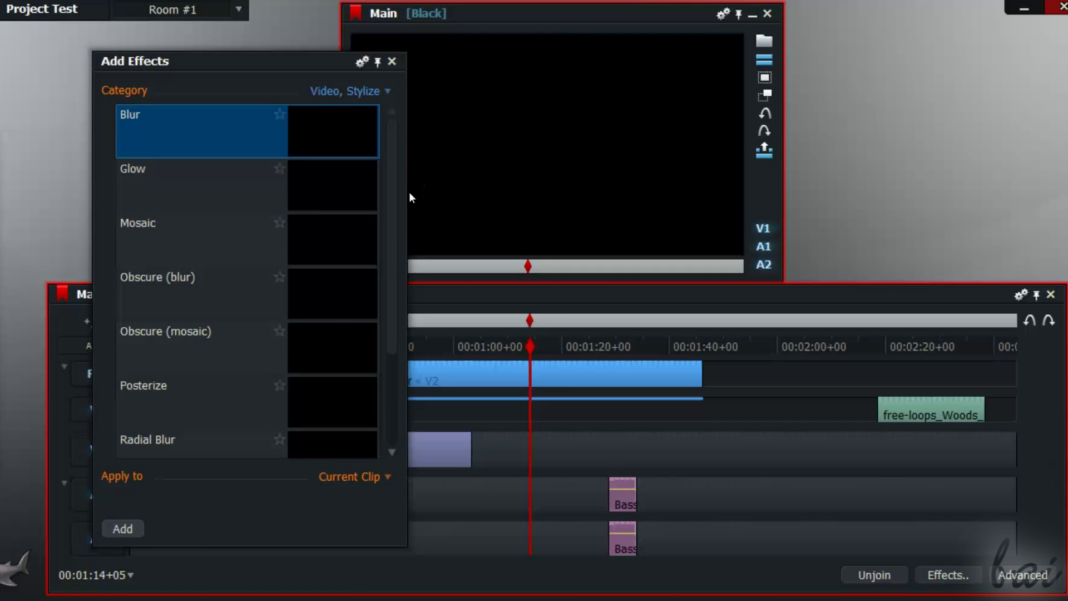
click(223, 233)
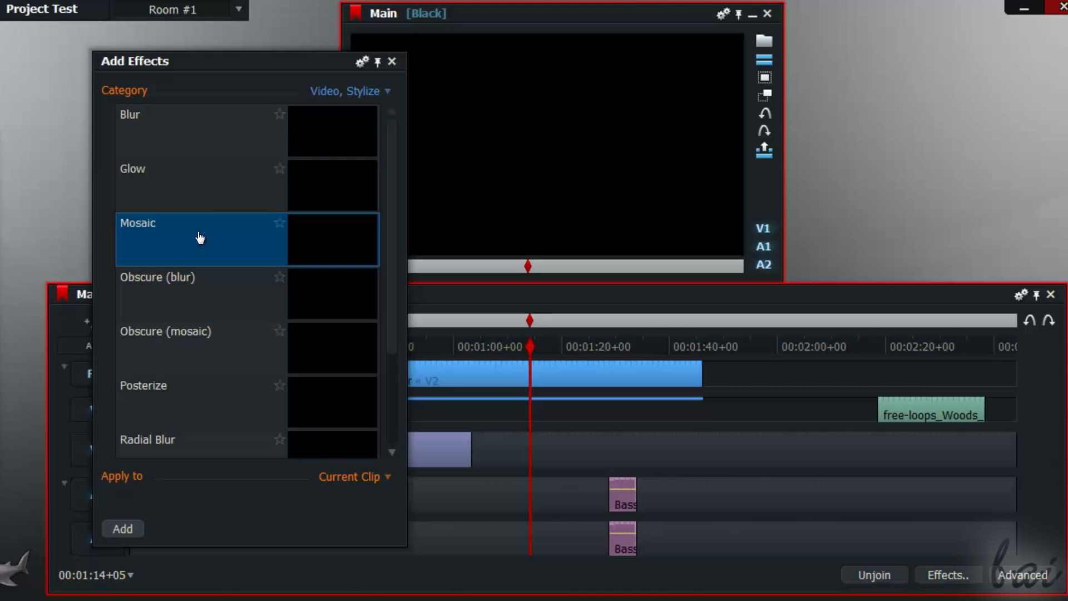
double_click(231, 251)
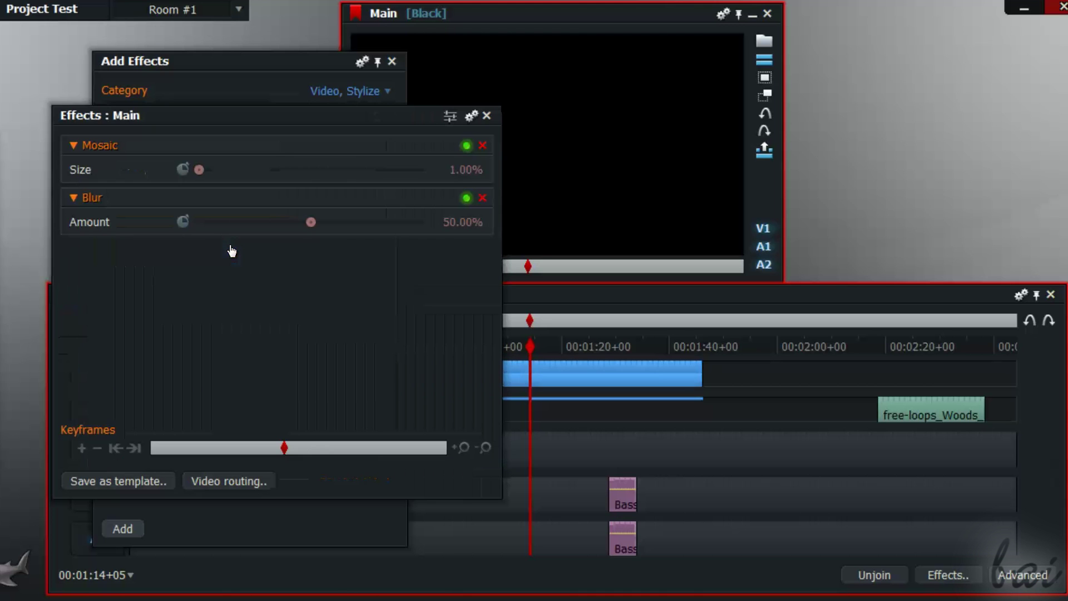
click(488, 119)
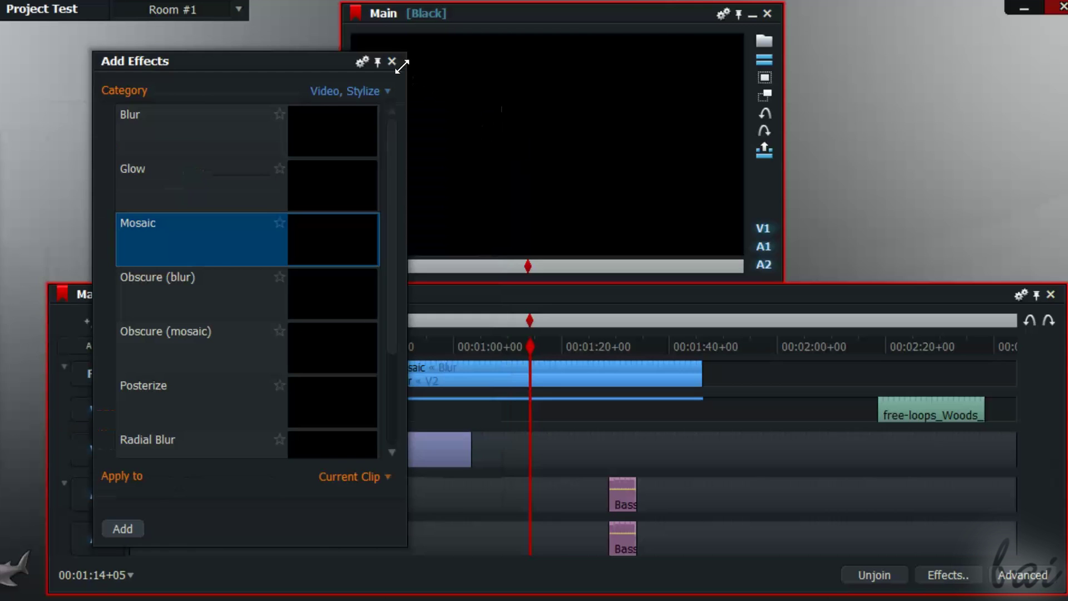
click(392, 64)
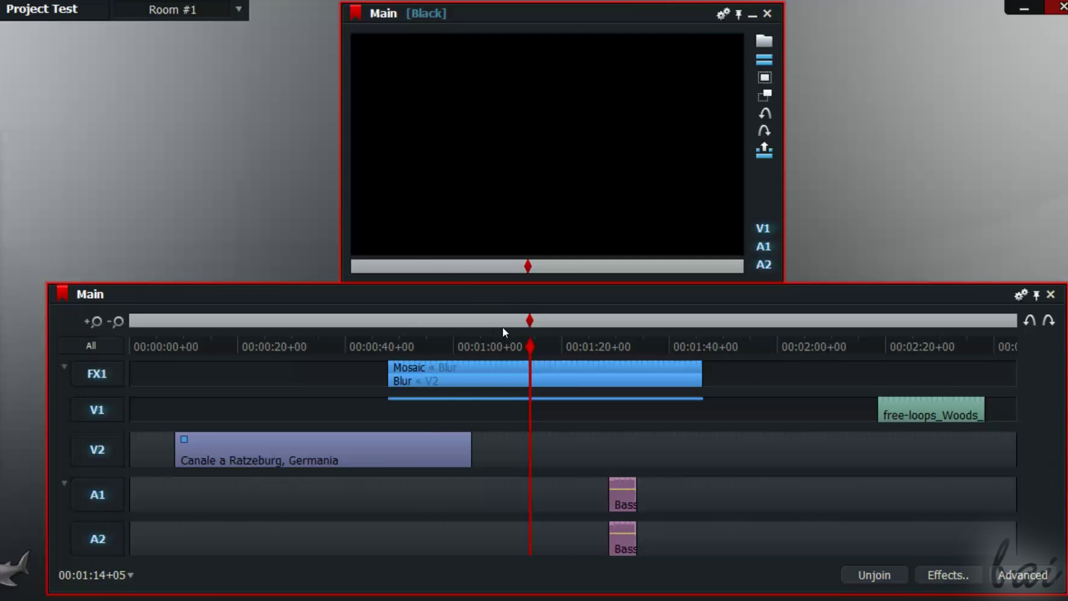
mouse_move(529, 342)
mouse_down()
mouse_move(277, 346)
mouse_move(645, 329)
mouse_up()
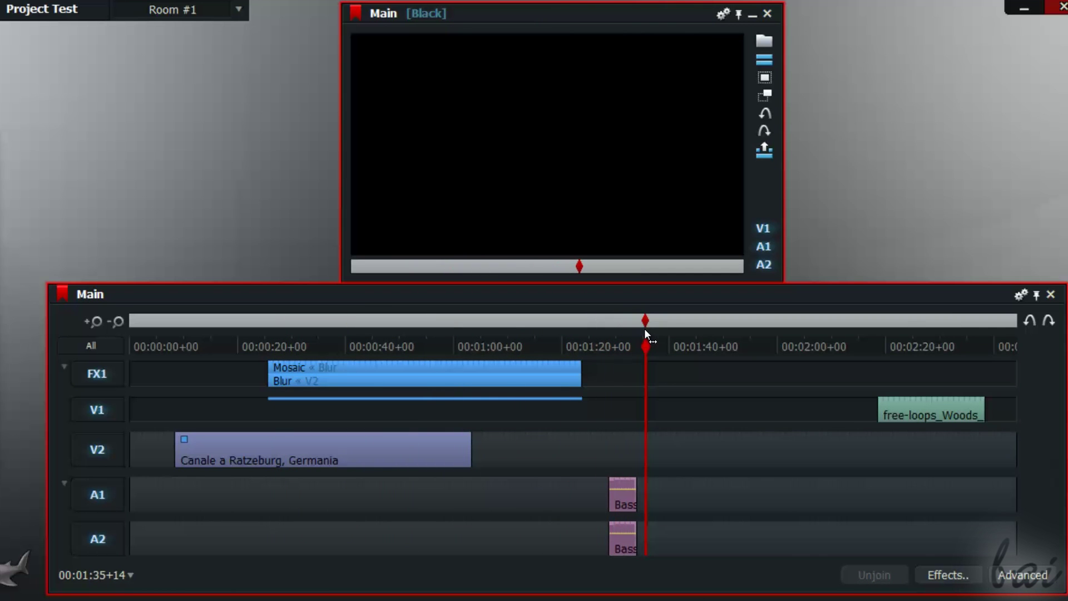
Add a Sharpen effect and place it on FX1 near 01:25.
click(939, 578)
double_click(214, 363)
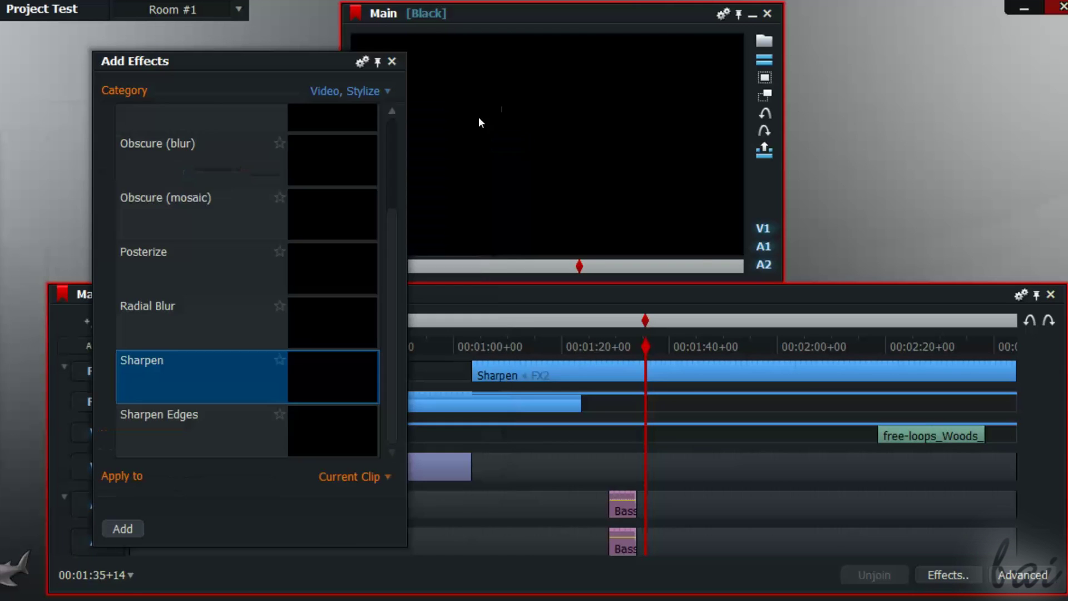
click(392, 61)
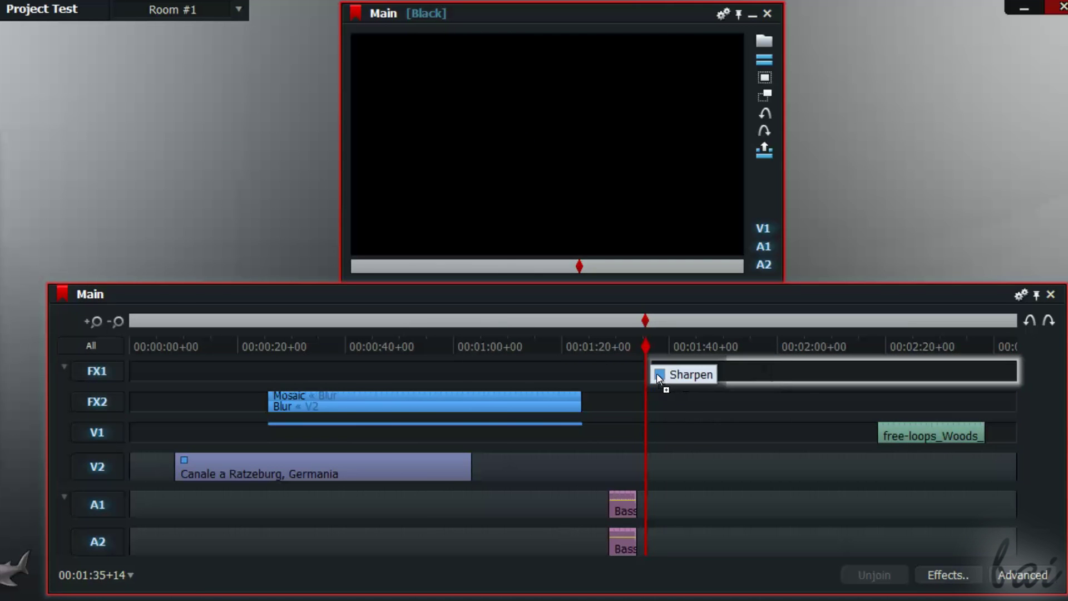
click(629, 367)
click(486, 116)
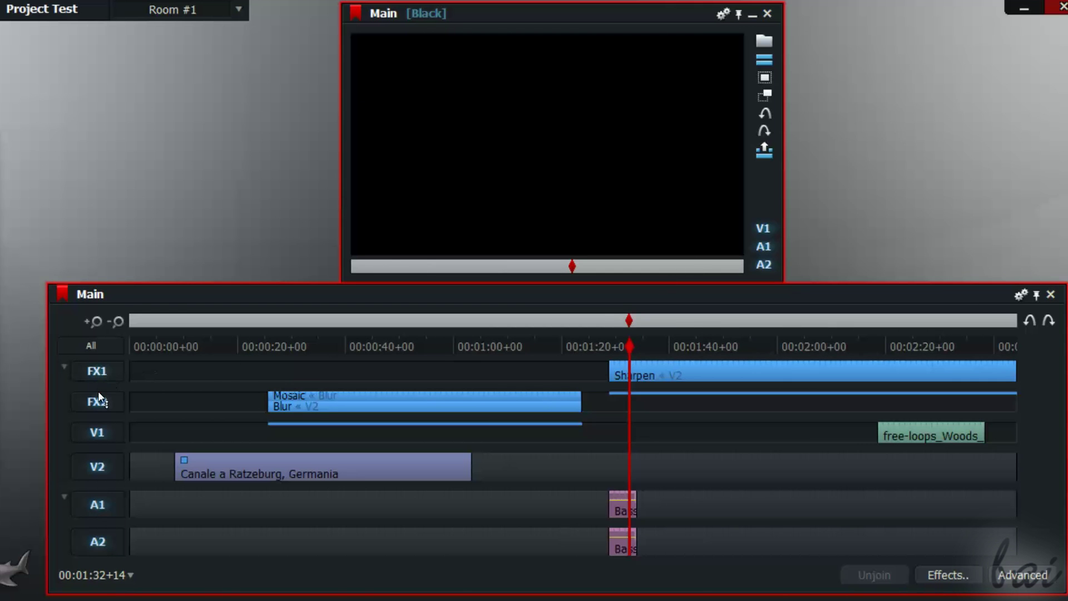
Move the woods clip on V1 earlier to start near 01:21.
drag(719, 387, 677, 384)
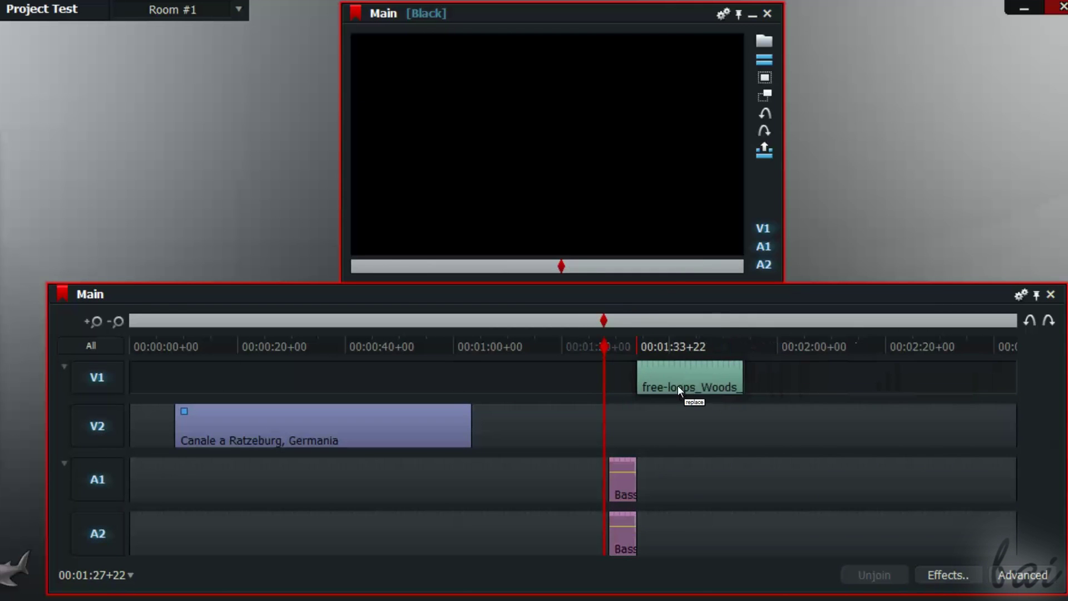
drag(618, 352, 638, 348)
drag(692, 380, 625, 380)
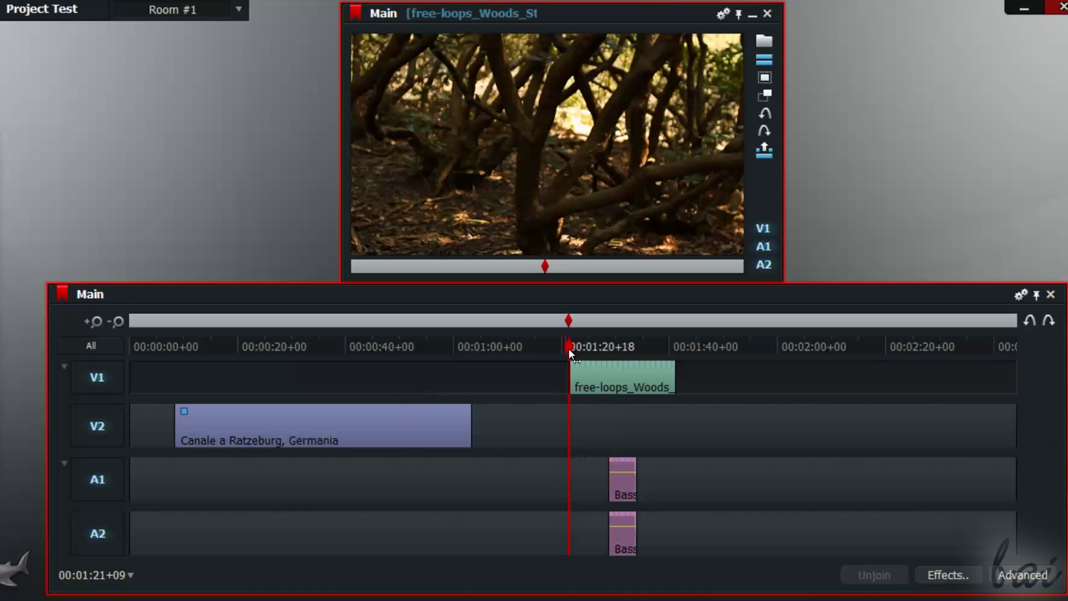
mouse_move(568, 349)
mouse_down()
mouse_move(289, 341)
mouse_move(300, 350)
mouse_up()
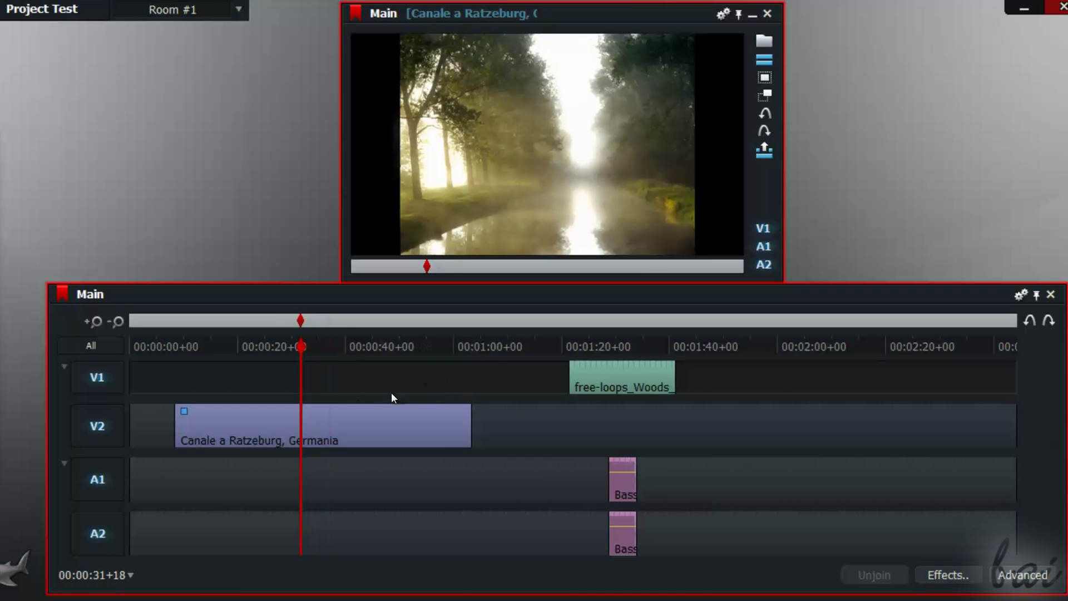
Apply the Titles effect from the Video, Titles category to the Canale clip.
click(947, 575)
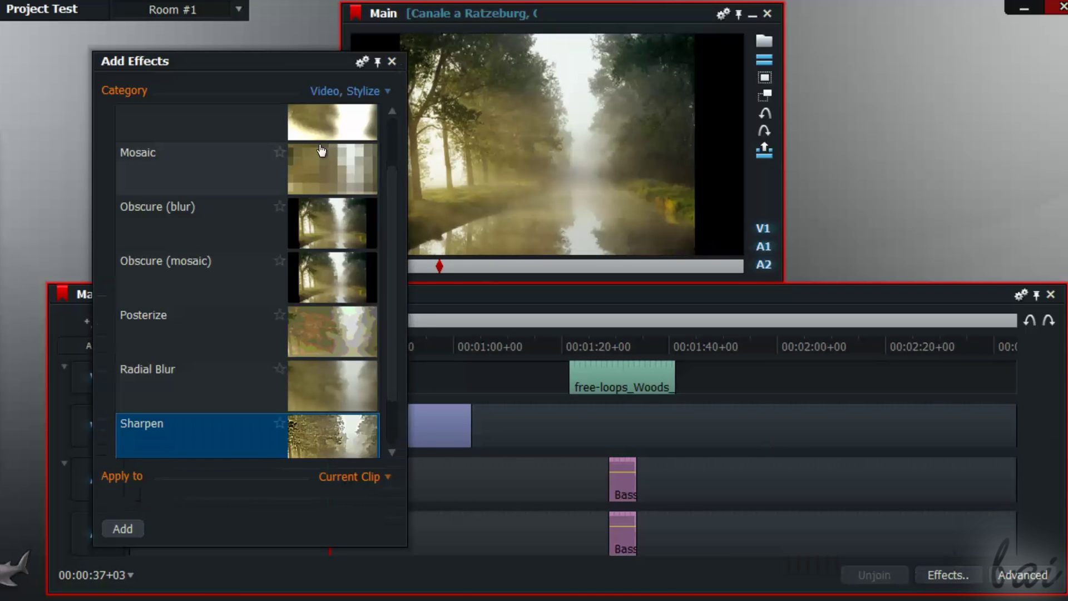
drag(276, 63, 204, 49)
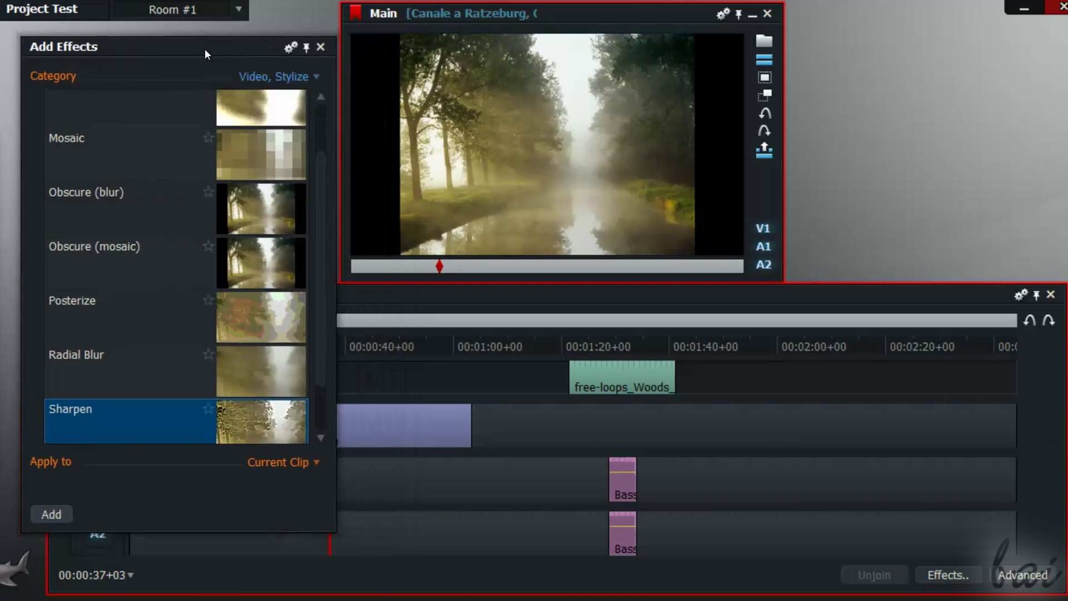
click(272, 77)
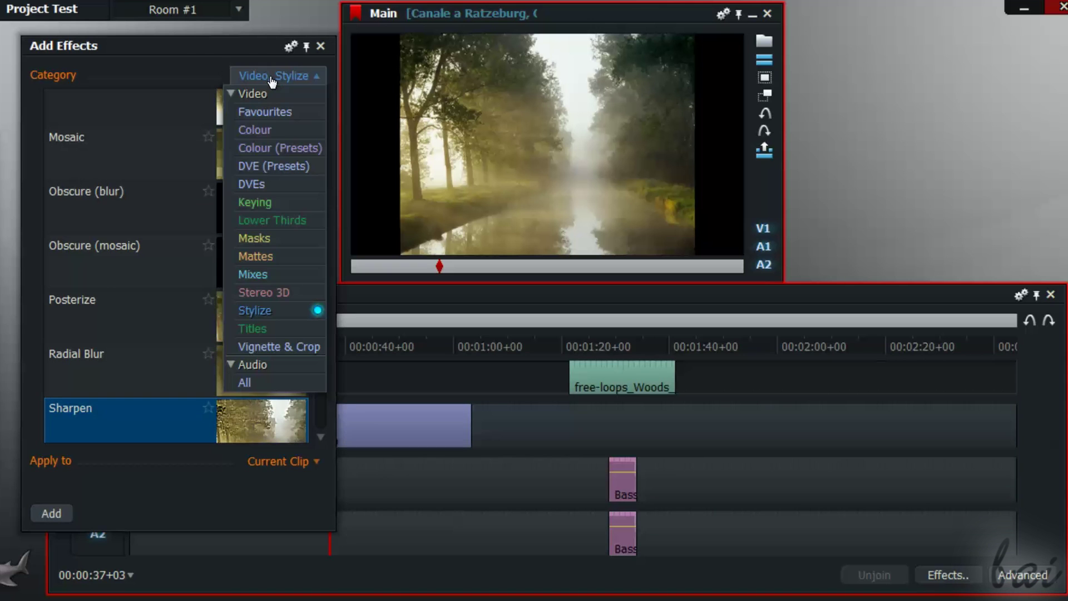
click(292, 329)
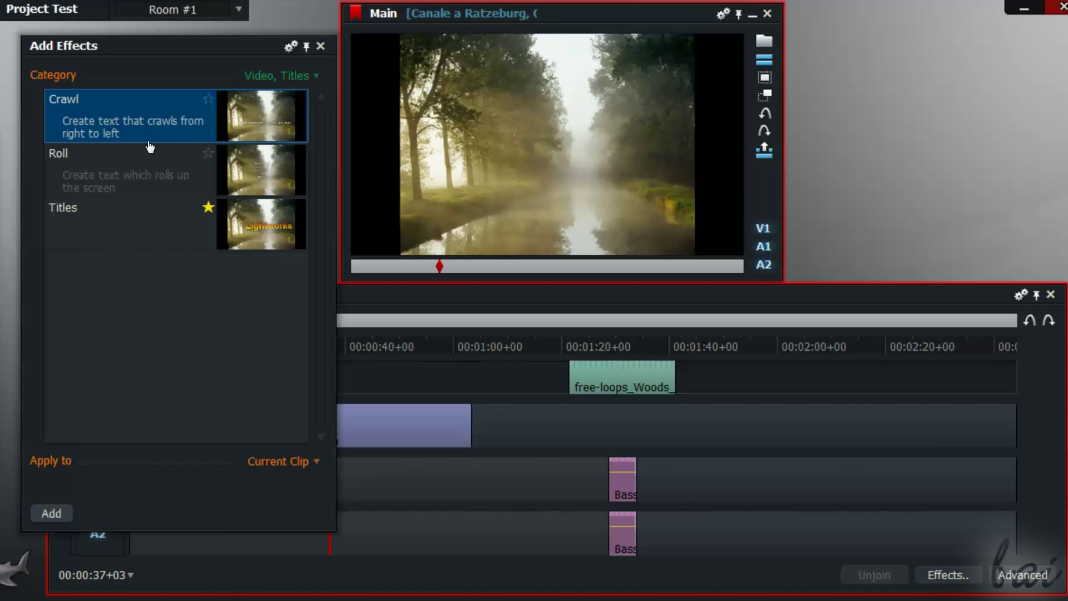
click(143, 176)
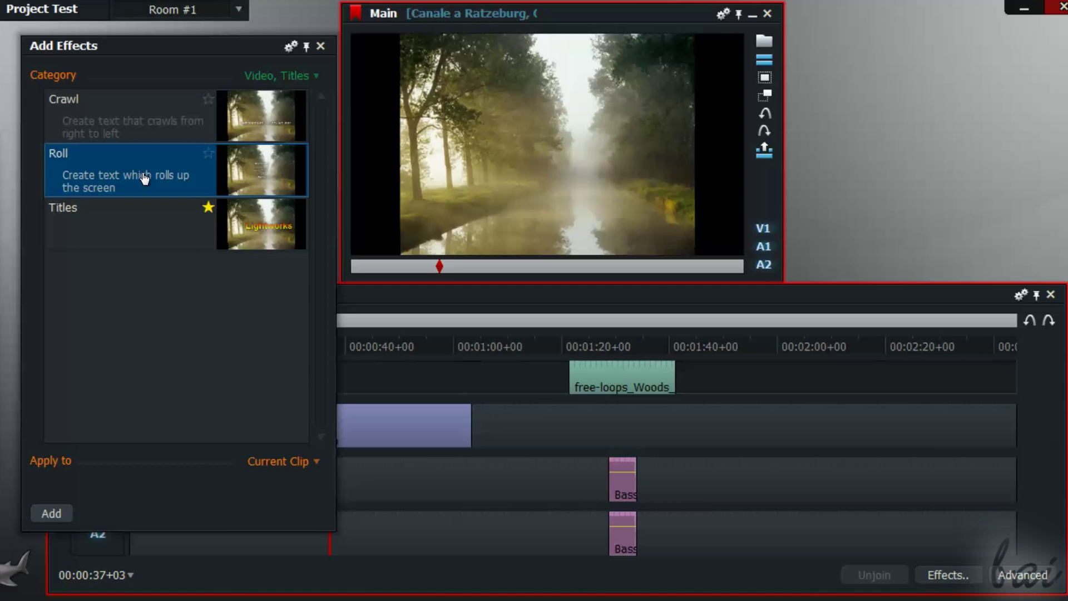
click(128, 242)
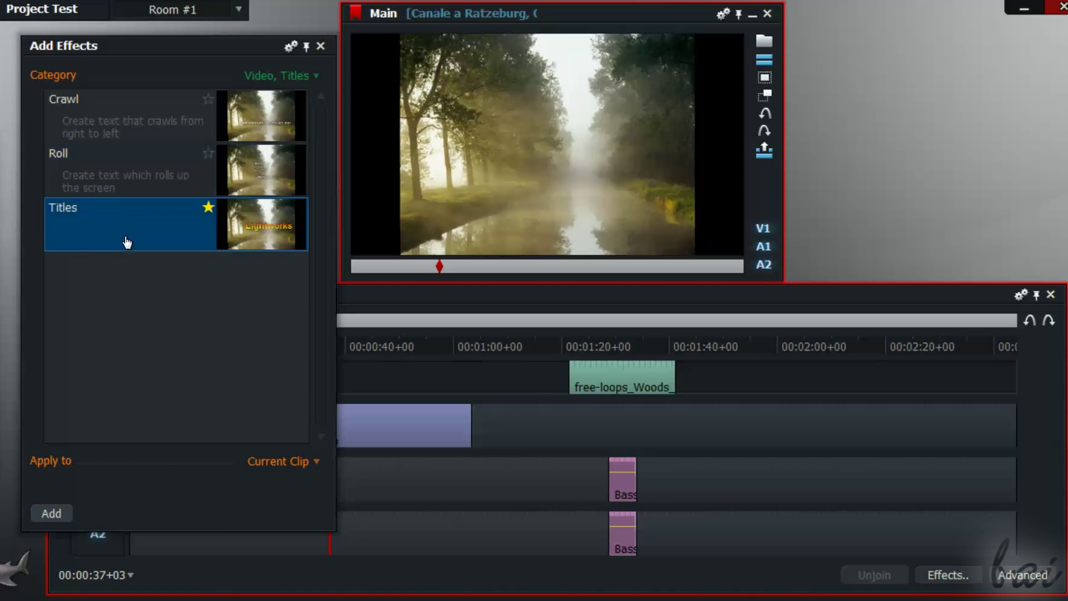
double_click(158, 240)
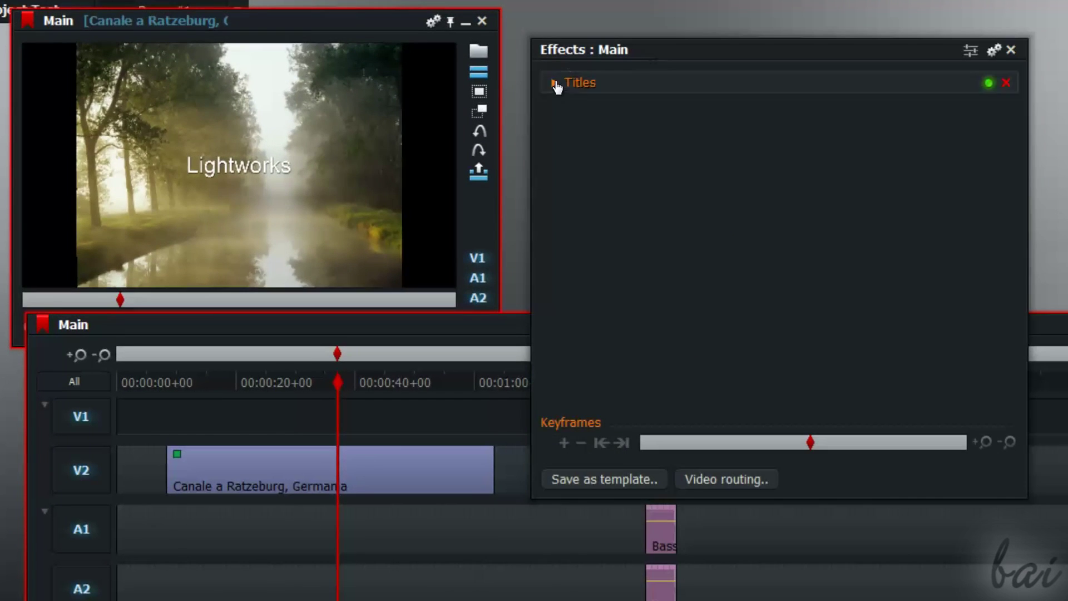
Replace the title text with 'Hello' in Bauhaus 93 and enlarge it to size 0.21.
click(556, 83)
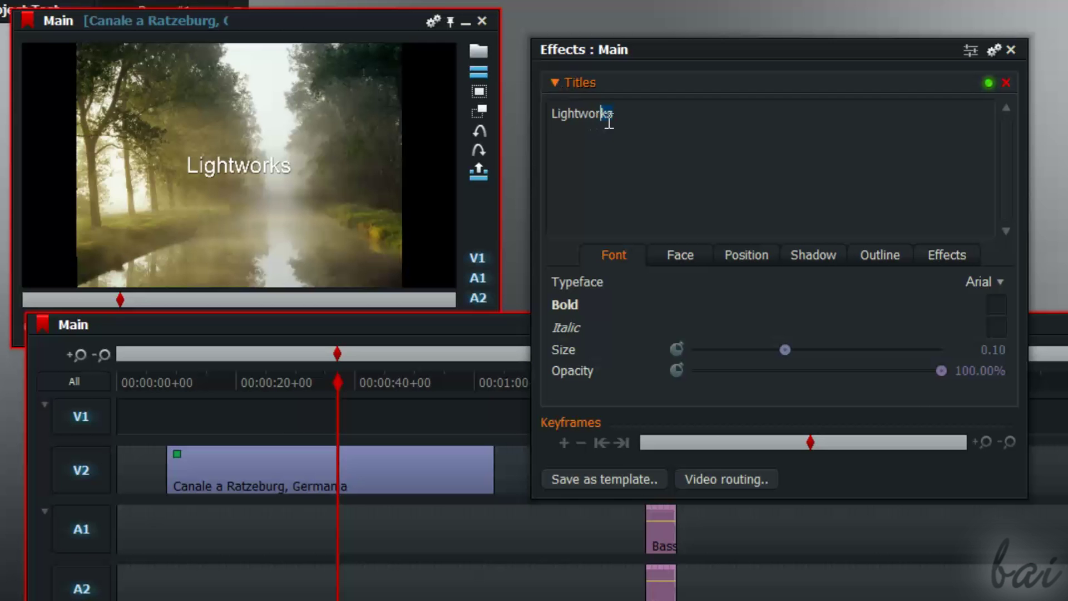
drag(610, 116, 531, 118)
text(Hello)
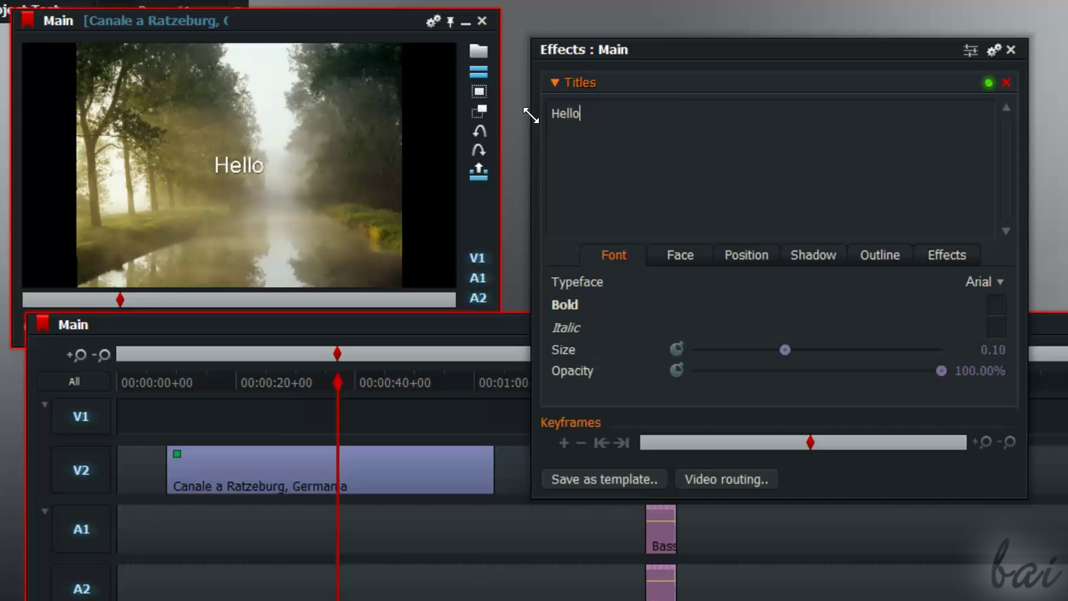
click(985, 282)
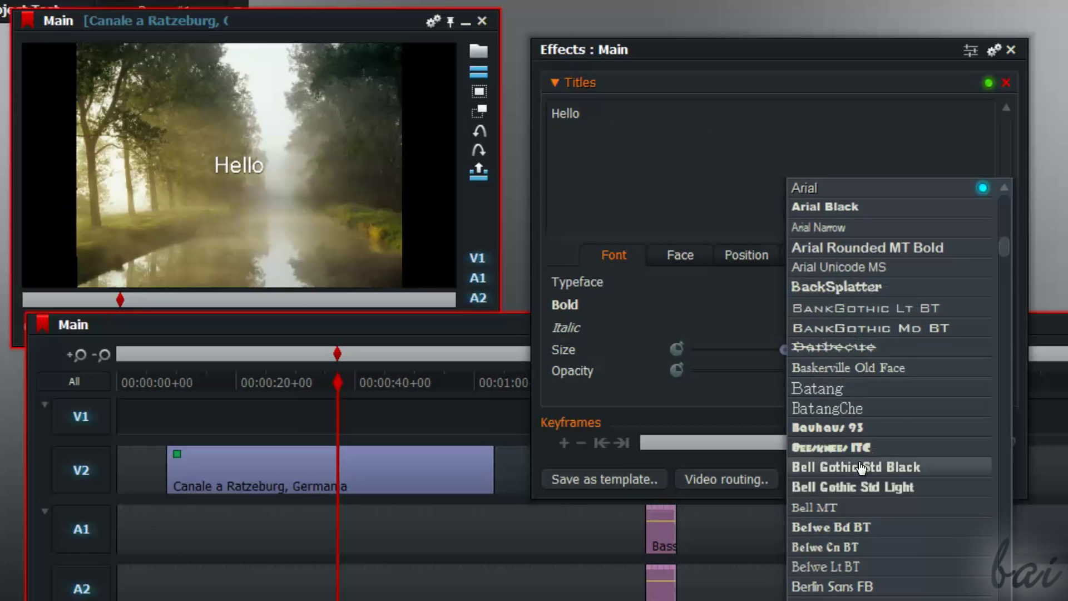
click(854, 423)
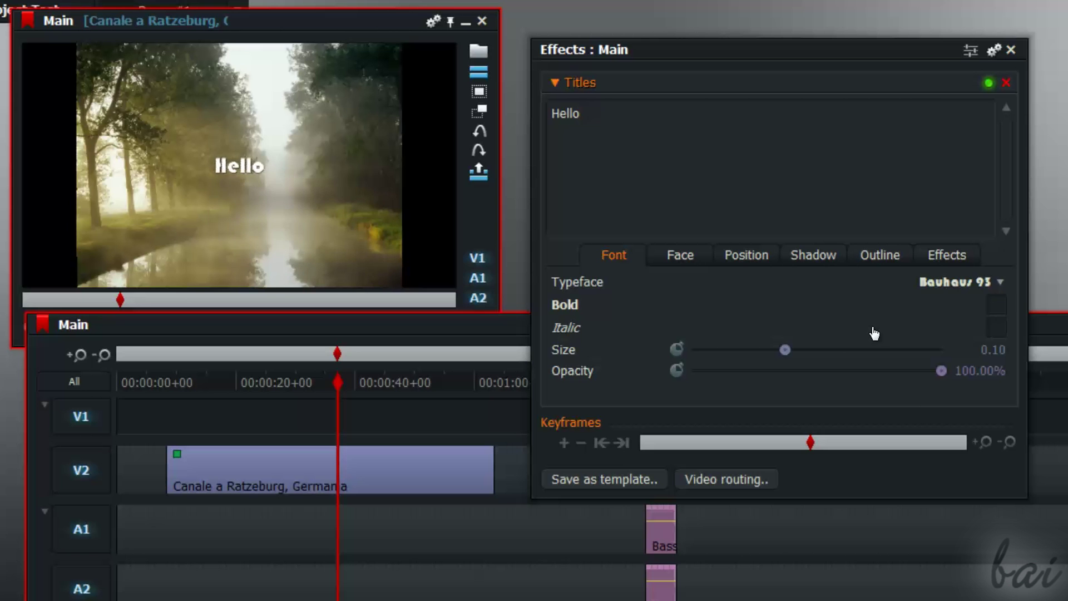
mouse_move(784, 349)
mouse_down()
mouse_move(902, 350)
mouse_move(814, 365)
mouse_move(850, 375)
mouse_up()
Tint the Hello title's face colour light green.
click(685, 255)
click(831, 281)
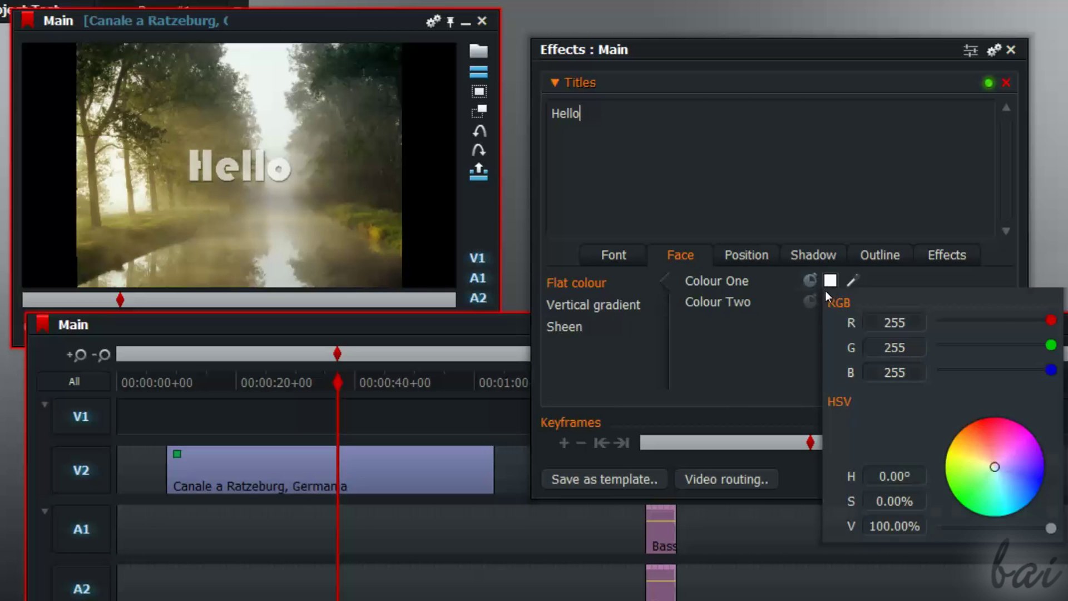
drag(991, 436, 955, 480)
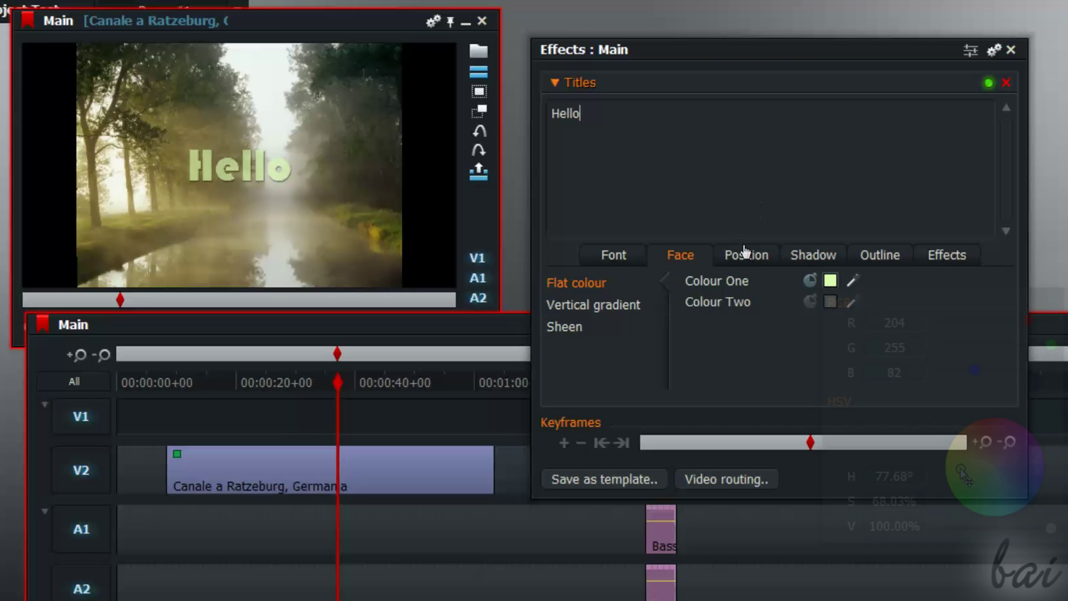
Move the Hello title toward the upper left of the picture.
click(752, 262)
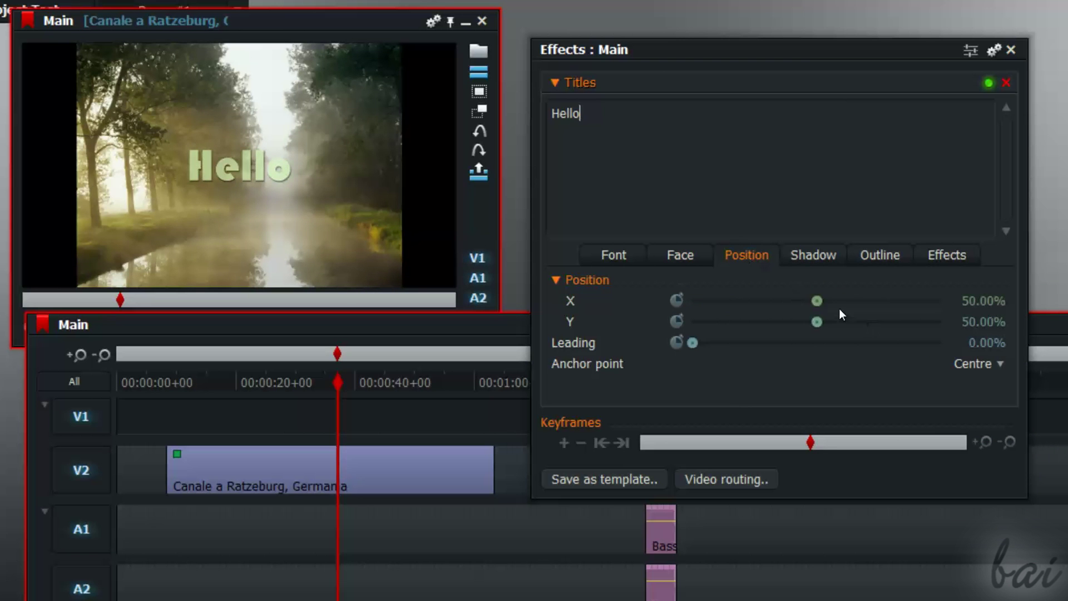
mouse_move(817, 300)
mouse_down()
mouse_move(794, 301)
mouse_move(835, 301)
mouse_move(807, 300)
mouse_up()
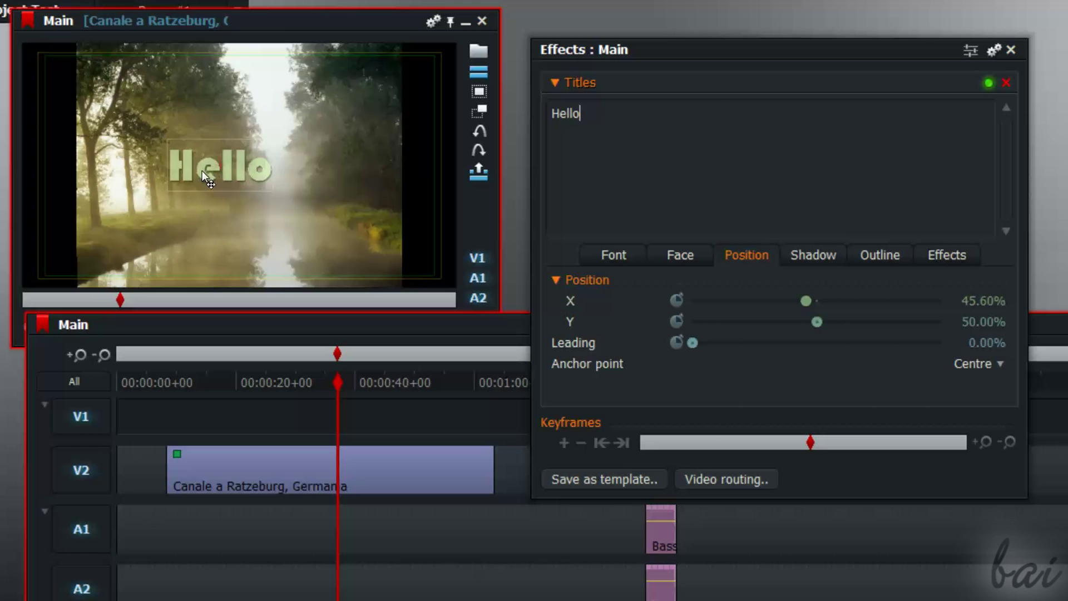
mouse_move(202, 171)
mouse_down()
mouse_move(134, 251)
mouse_move(128, 160)
mouse_move(142, 94)
mouse_up()
Push the title's shadow offset further right and make its outline white.
click(809, 264)
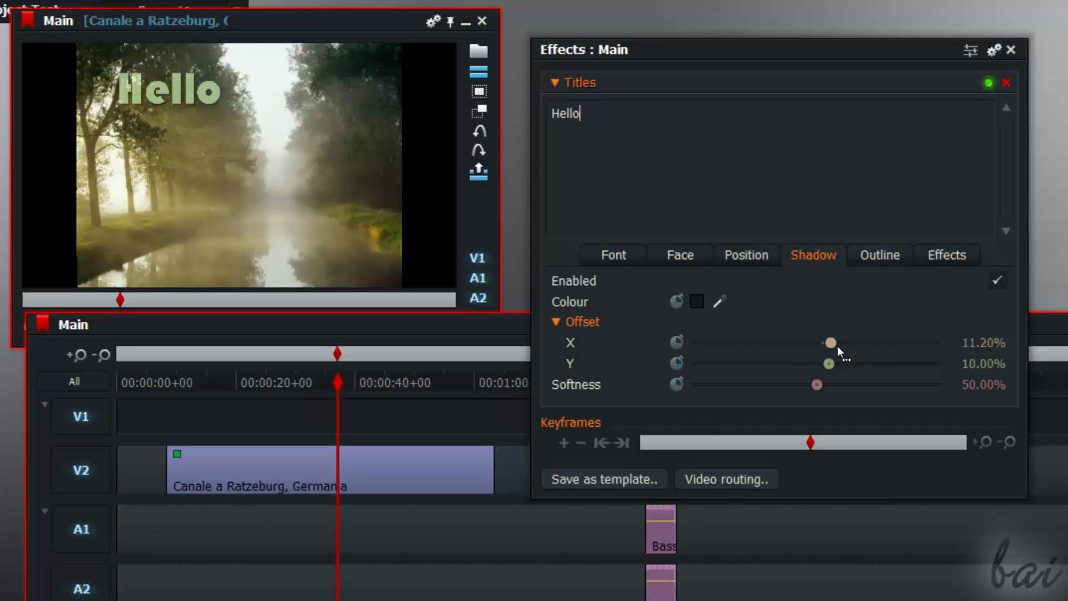
drag(836, 346, 868, 344)
click(880, 255)
click(698, 301)
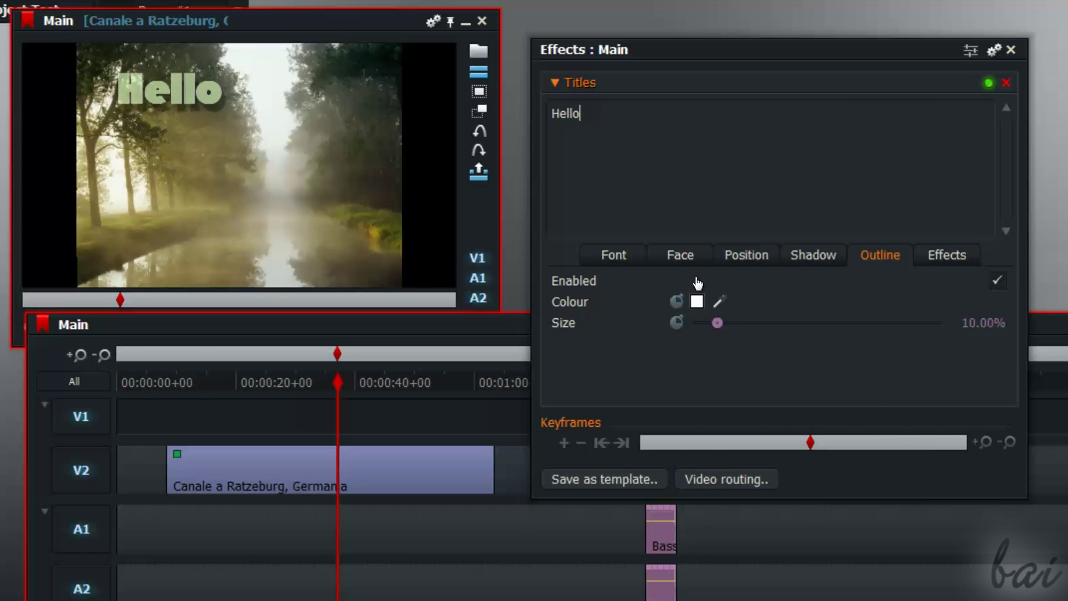
Thin the title outline and give the title a 1.5-second fade in.
drag(801, 328, 740, 335)
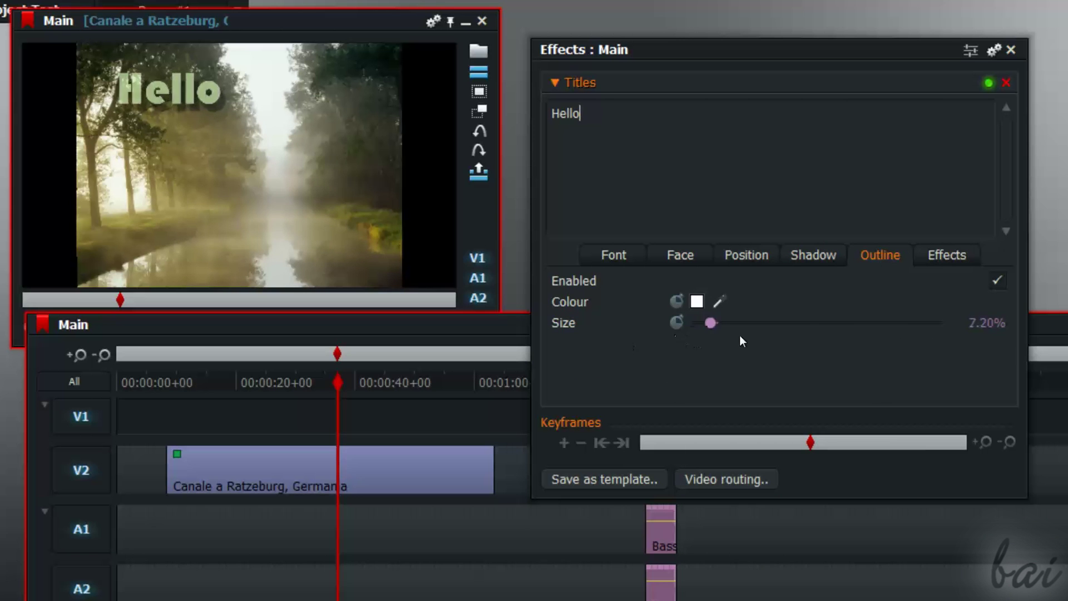
click(938, 264)
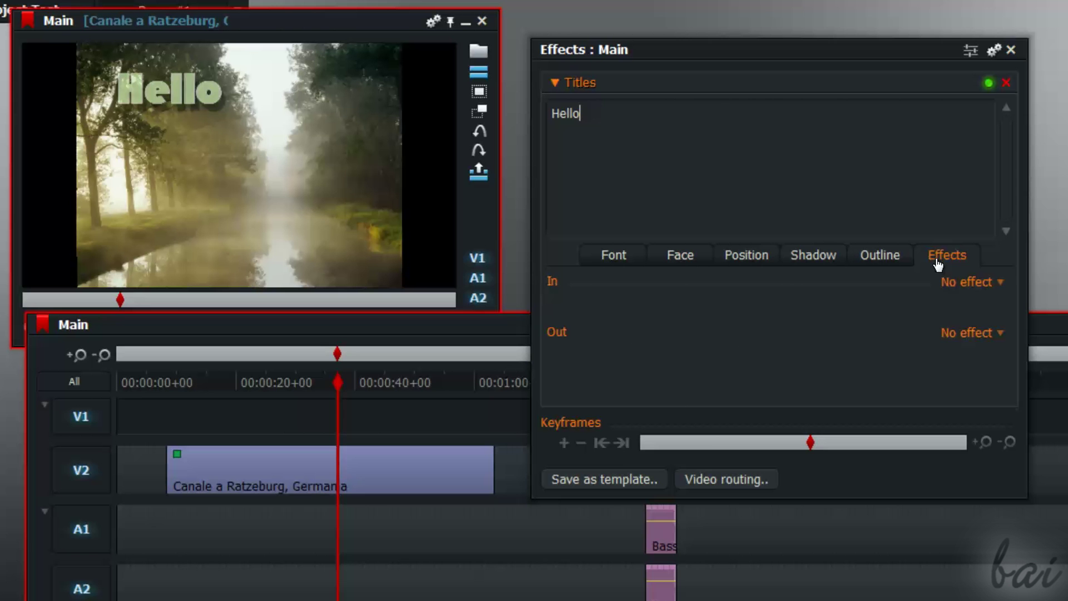
click(984, 292)
click(968, 320)
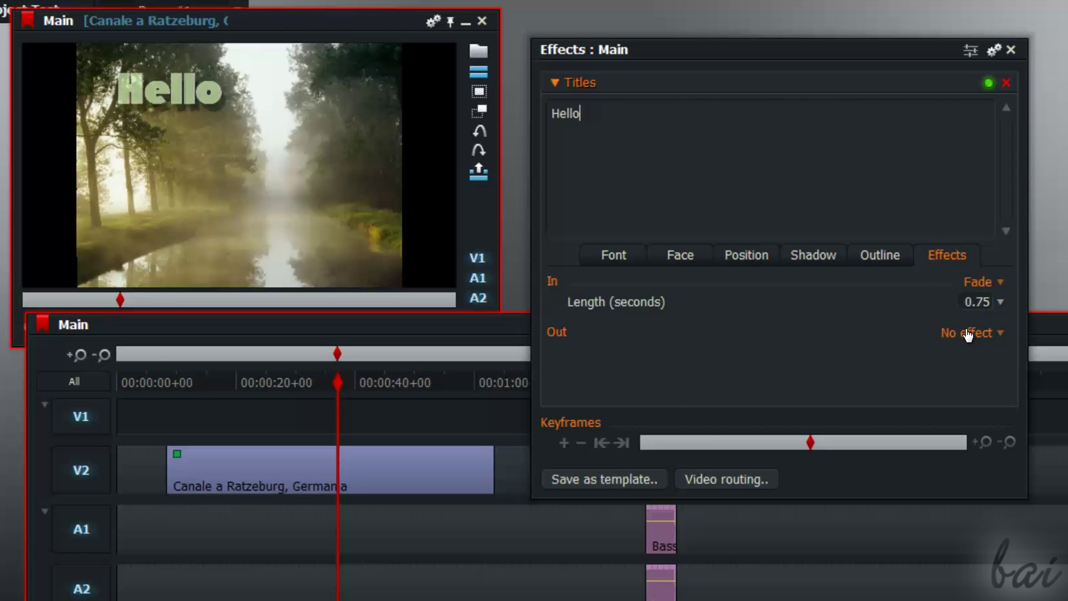
drag(166, 380, 193, 387)
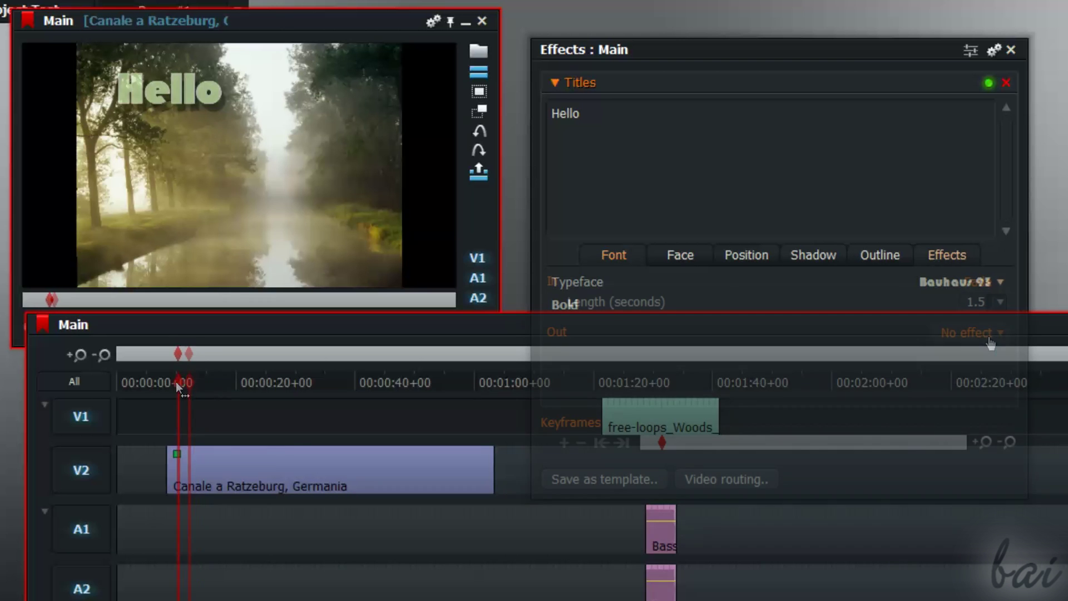
Give the title a fade out lasting 2 seconds.
click(982, 332)
click(969, 373)
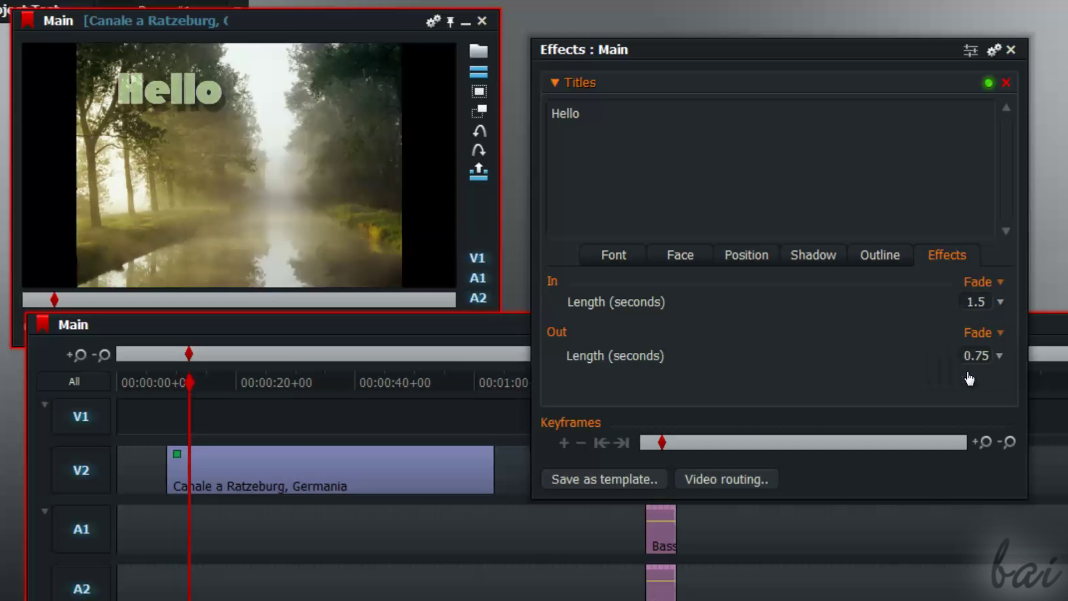
click(1001, 363)
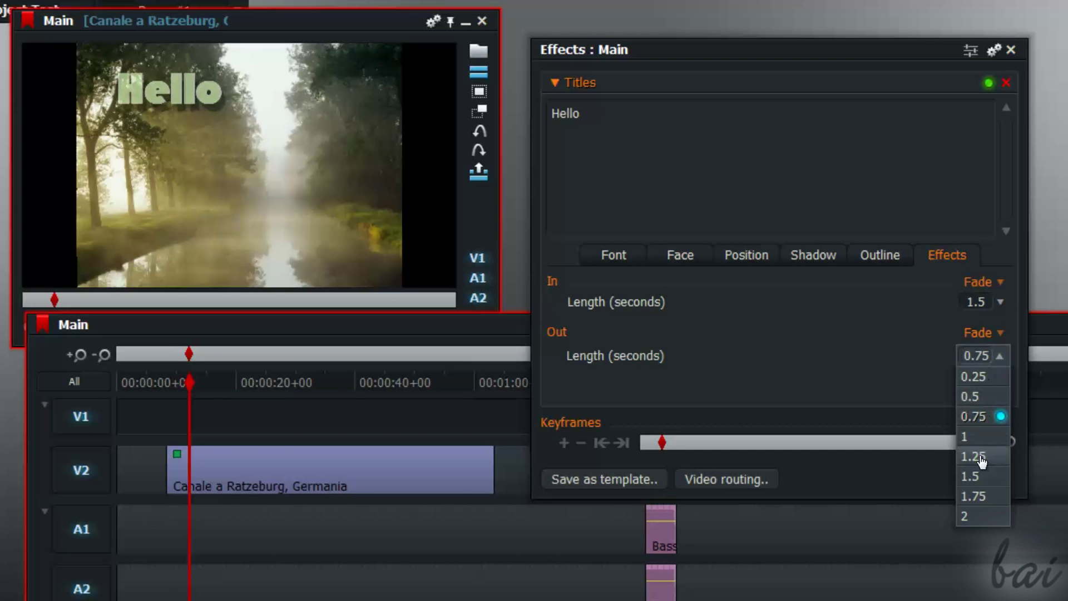
click(972, 516)
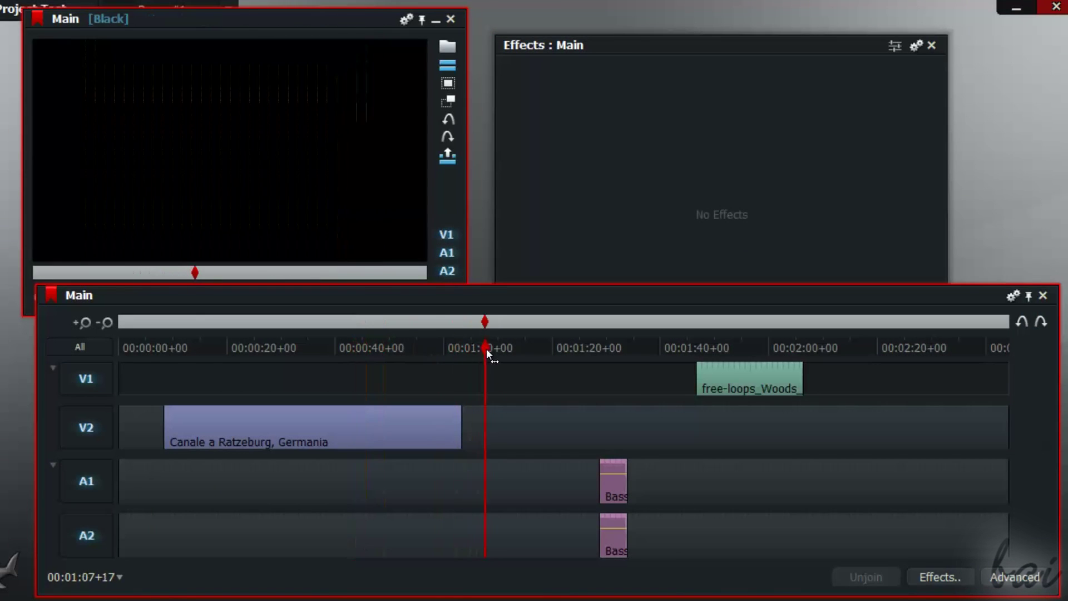
Add a Titles effect at about 00:01:09, size 0.20, then trim it and move it earlier.
drag(487, 348, 491, 346)
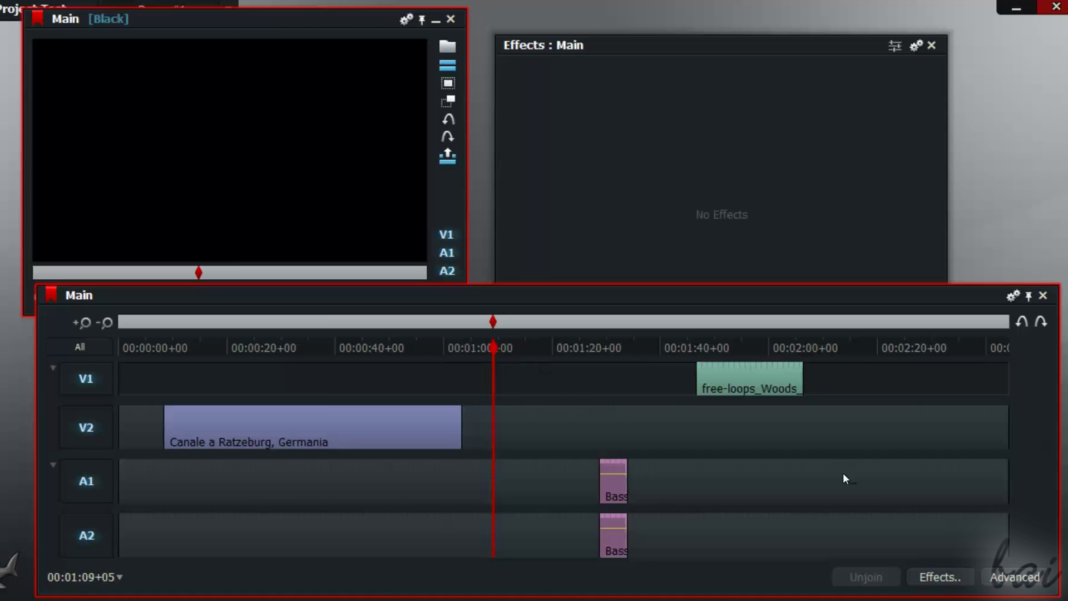
click(939, 584)
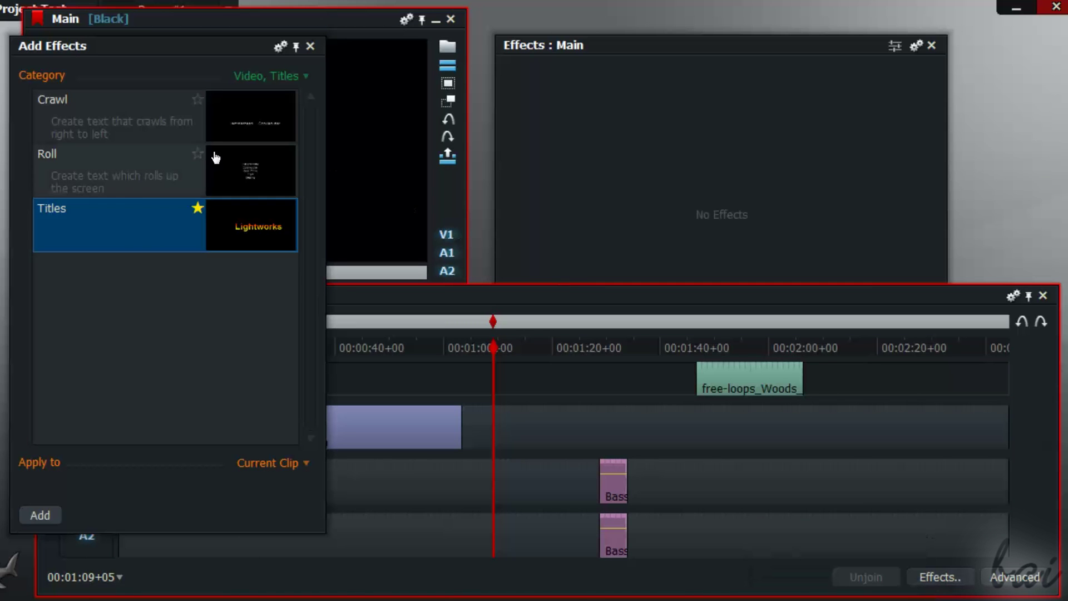
double_click(124, 235)
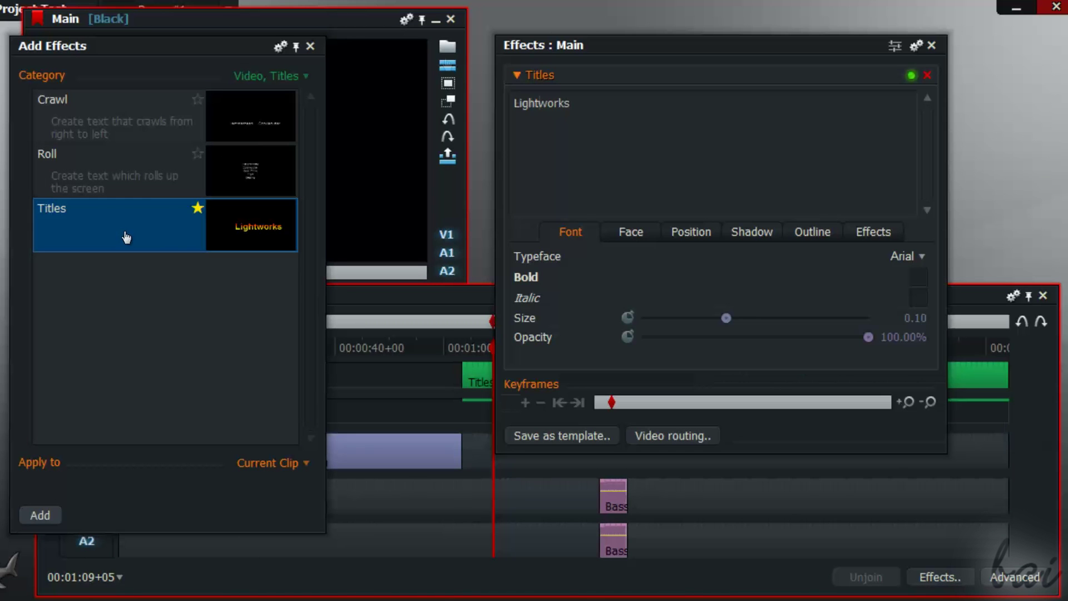
drag(729, 318, 826, 325)
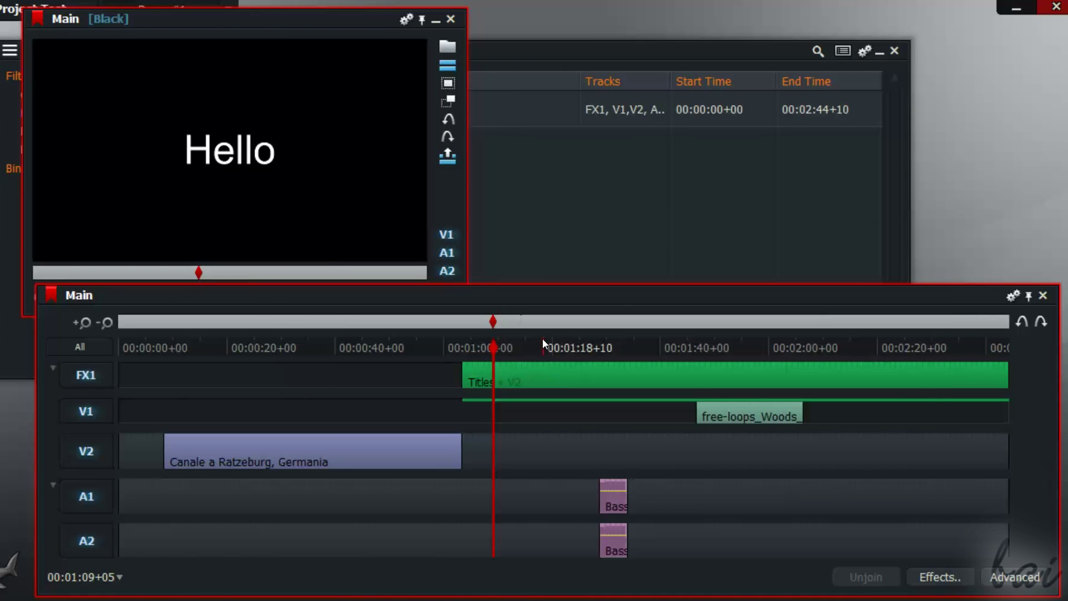
drag(465, 375, 894, 375)
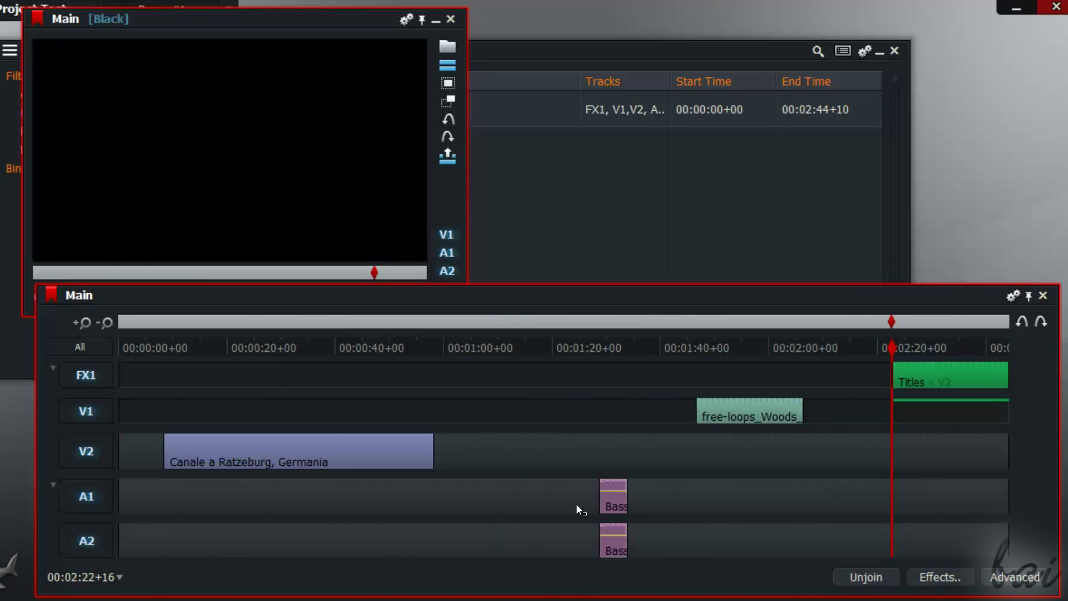
mouse_move(545, 384)
mouse_down()
mouse_move(280, 372)
mouse_move(244, 328)
mouse_move(430, 342)
mouse_up()
click(932, 45)
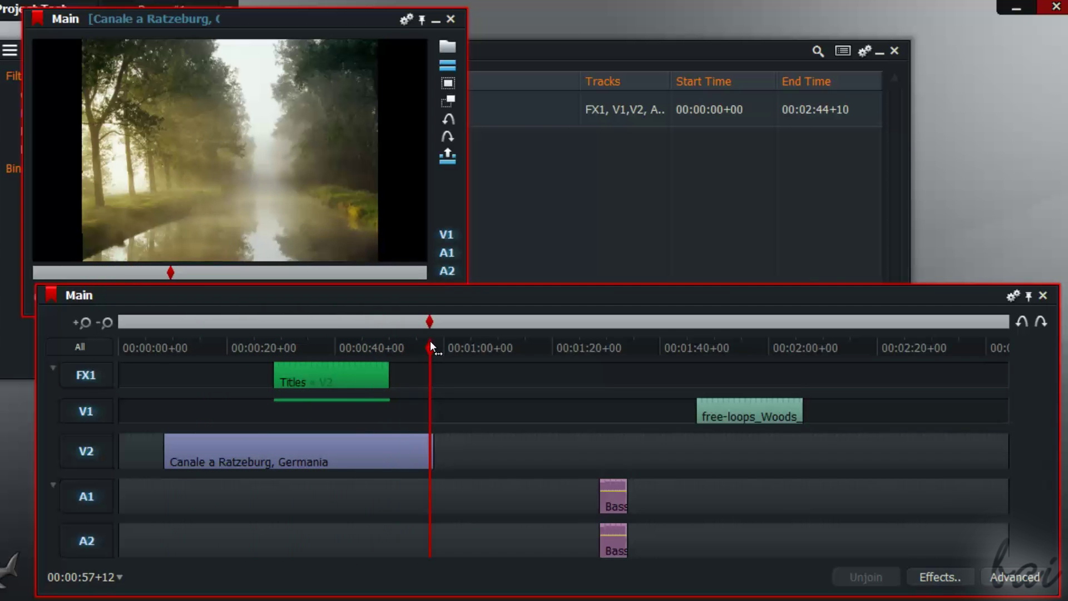
Apply a DVE effect from the DVE category to the canal clip.
click(931, 578)
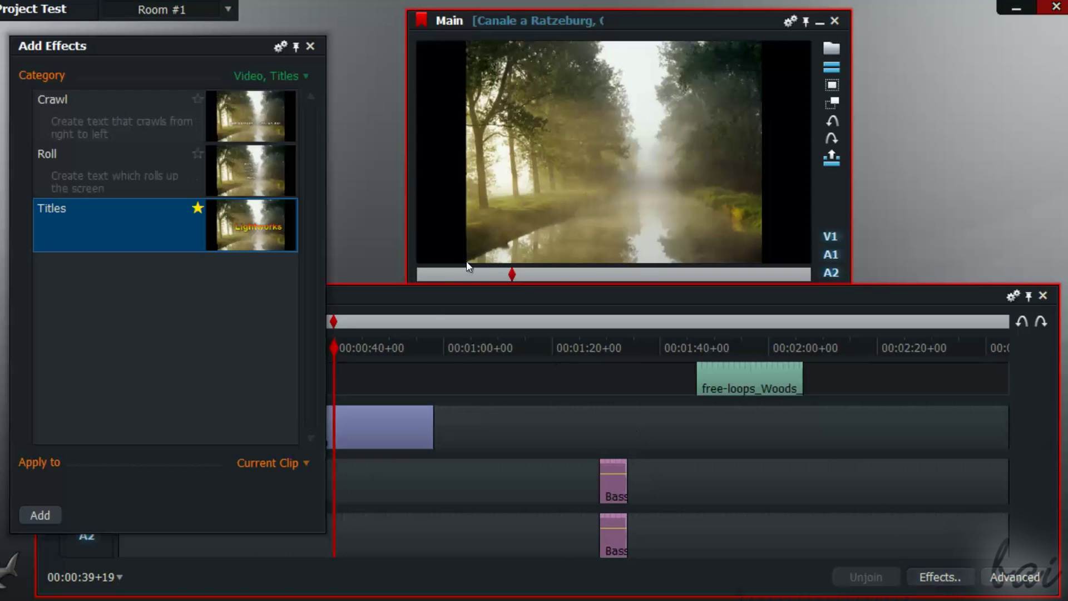
click(291, 77)
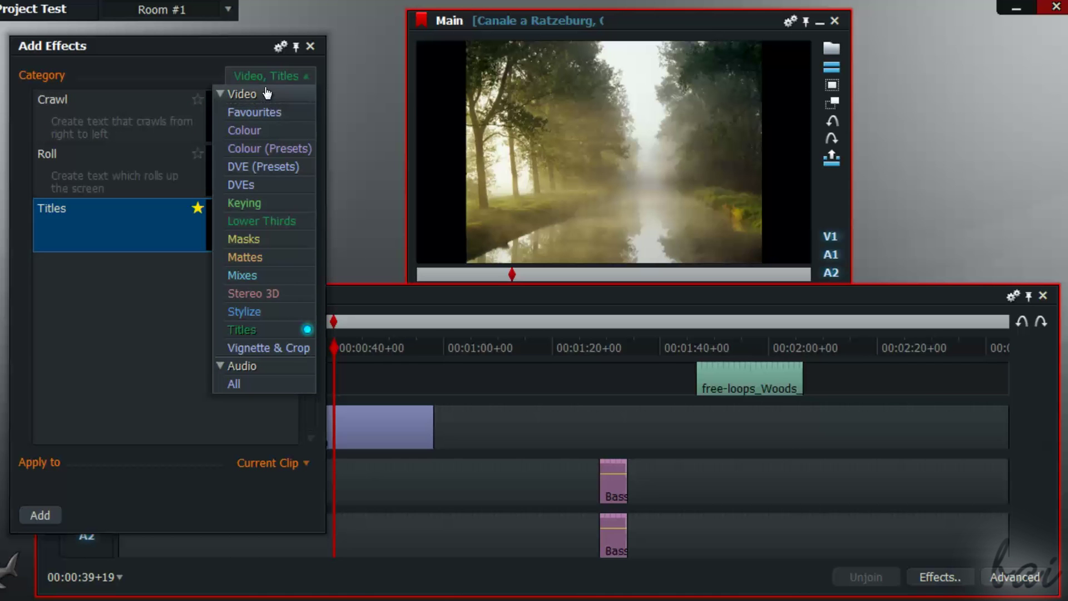
click(251, 185)
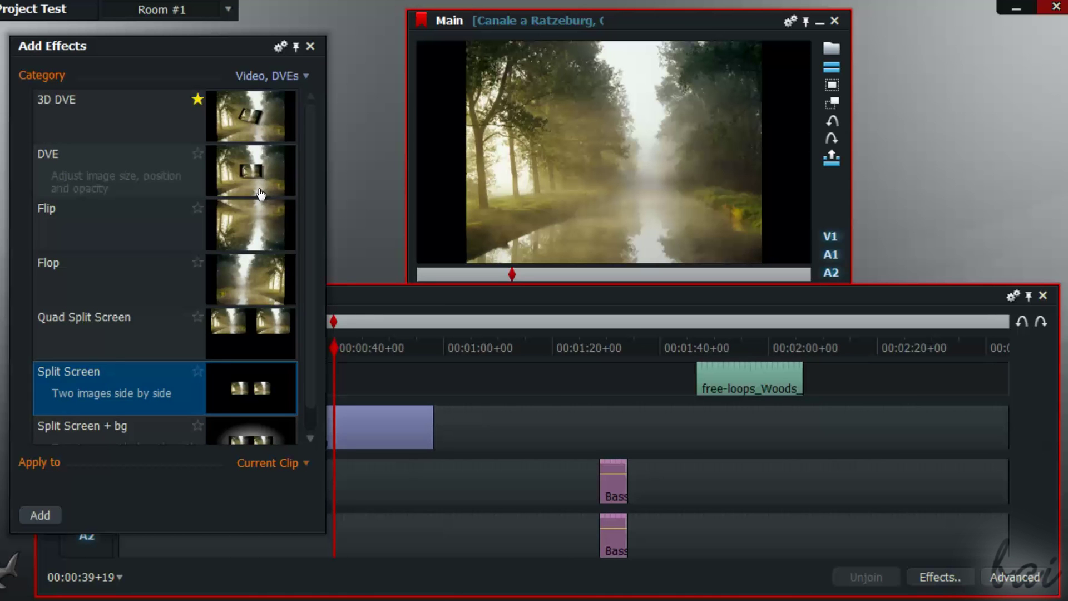
click(138, 178)
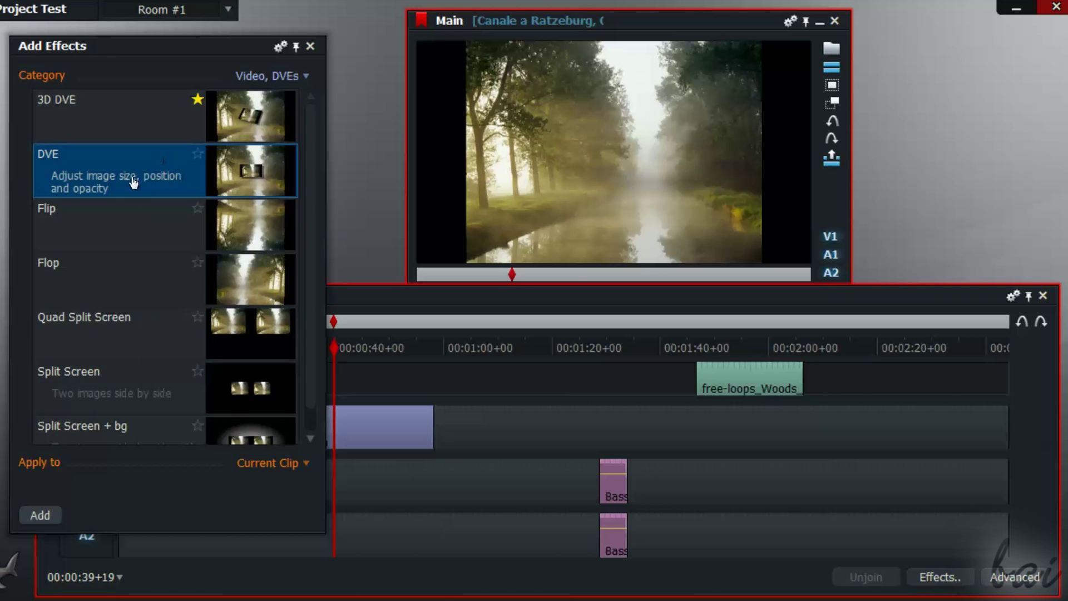
double_click(142, 177)
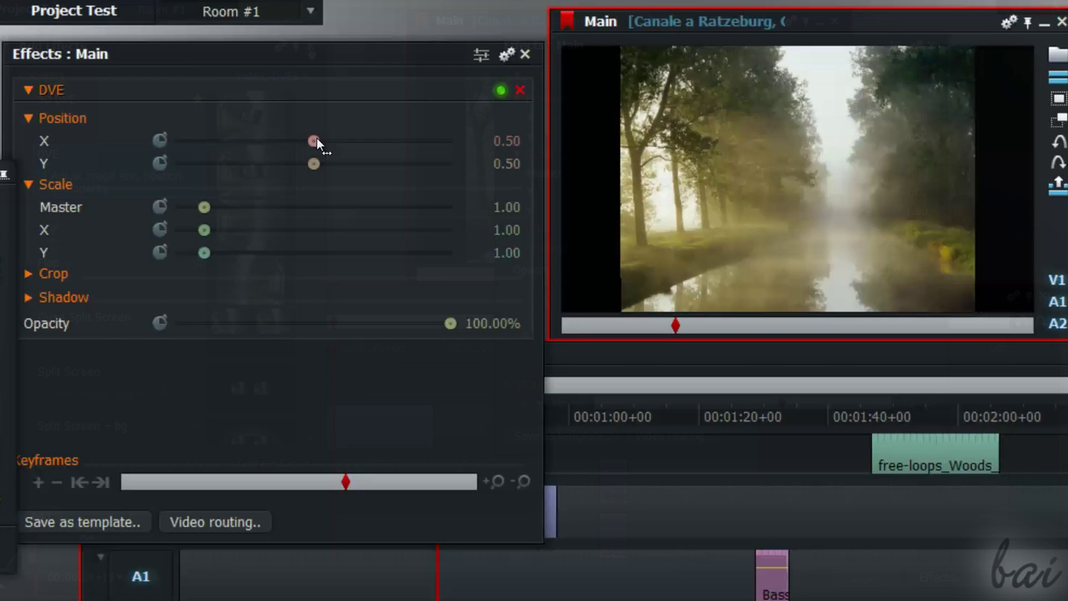
Scale the canal DVE to nearly full size, nudge its position, and leave Left crop at 0%.
drag(663, 173, 645, 175)
drag(182, 211, 193, 213)
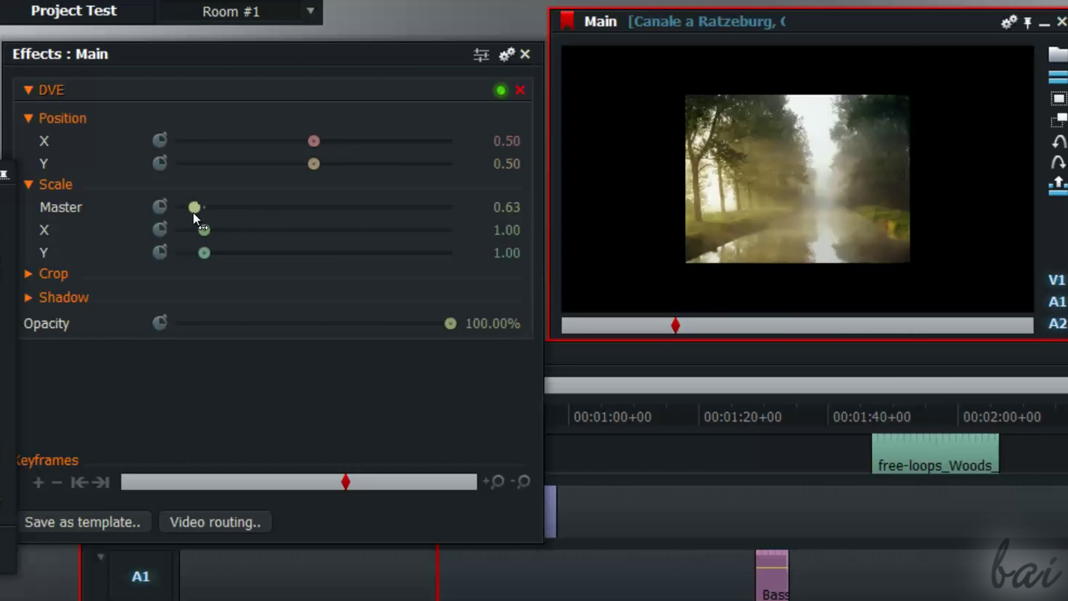
mouse_move(313, 140)
mouse_down()
mouse_move(303, 138)
mouse_move(332, 143)
mouse_move(311, 149)
mouse_move(315, 143)
mouse_move(319, 180)
mouse_up()
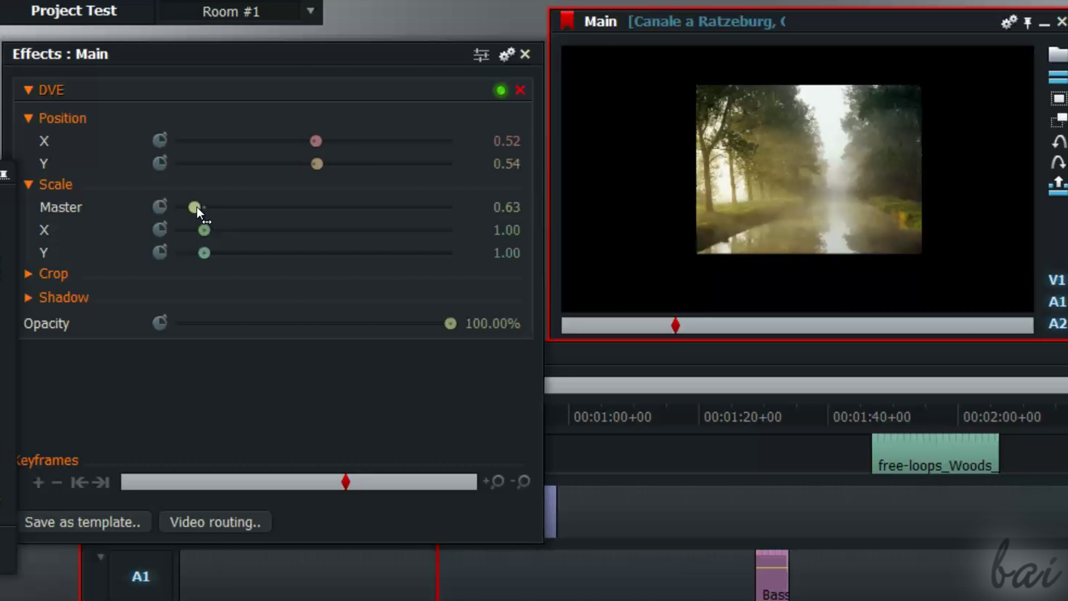
drag(198, 208, 212, 229)
click(33, 273)
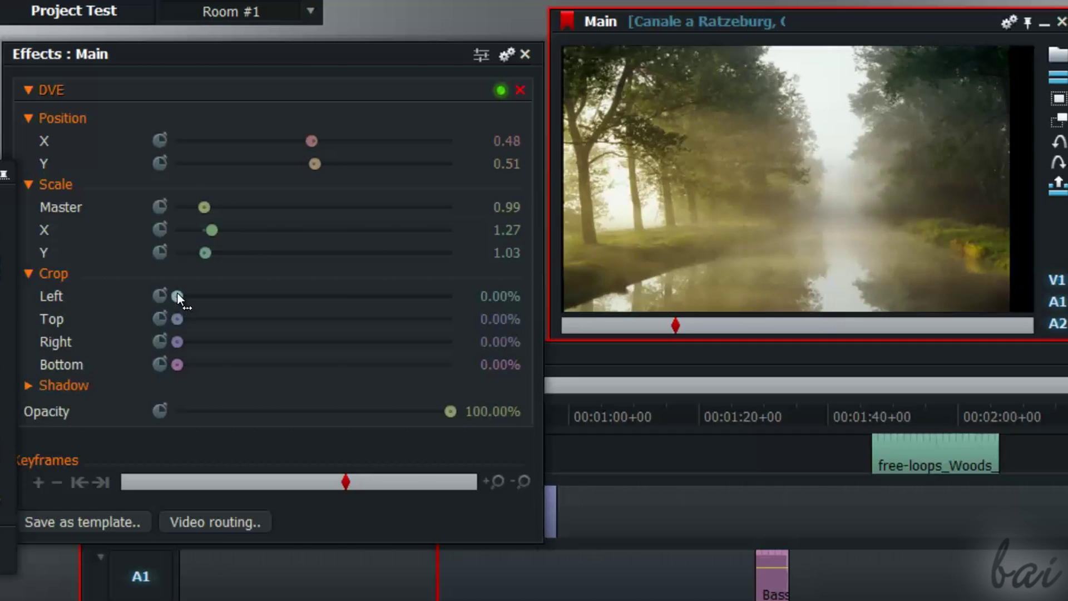
mouse_move(190, 295)
mouse_down()
mouse_move(309, 313)
mouse_move(173, 300)
mouse_move(222, 323)
mouse_move(299, 334)
mouse_move(170, 337)
mouse_move(328, 365)
mouse_up()
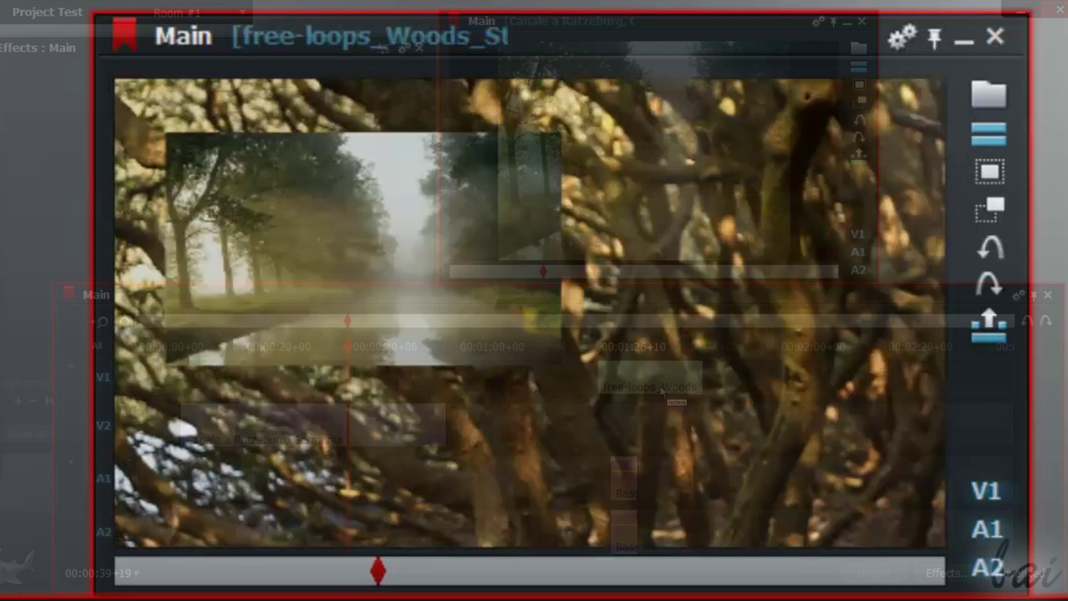
Slide the woods clip earlier on V1 and scrub back to the canal clip.
mouse_move(660, 385)
mouse_down()
mouse_move(437, 370)
mouse_move(394, 399)
mouse_move(359, 374)
mouse_up()
drag(305, 345, 252, 342)
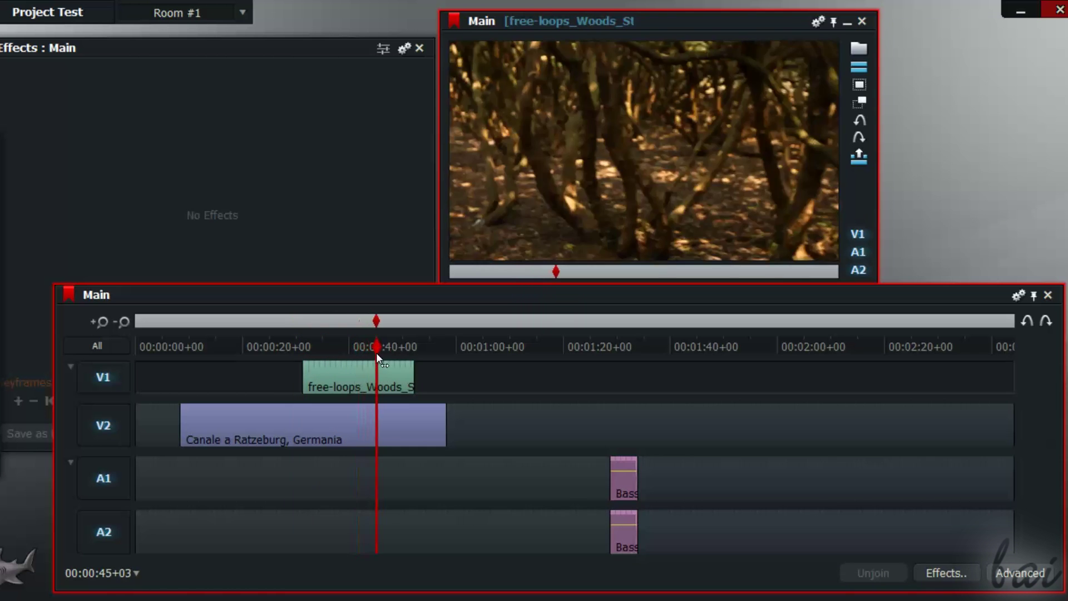
drag(252, 343, 401, 361)
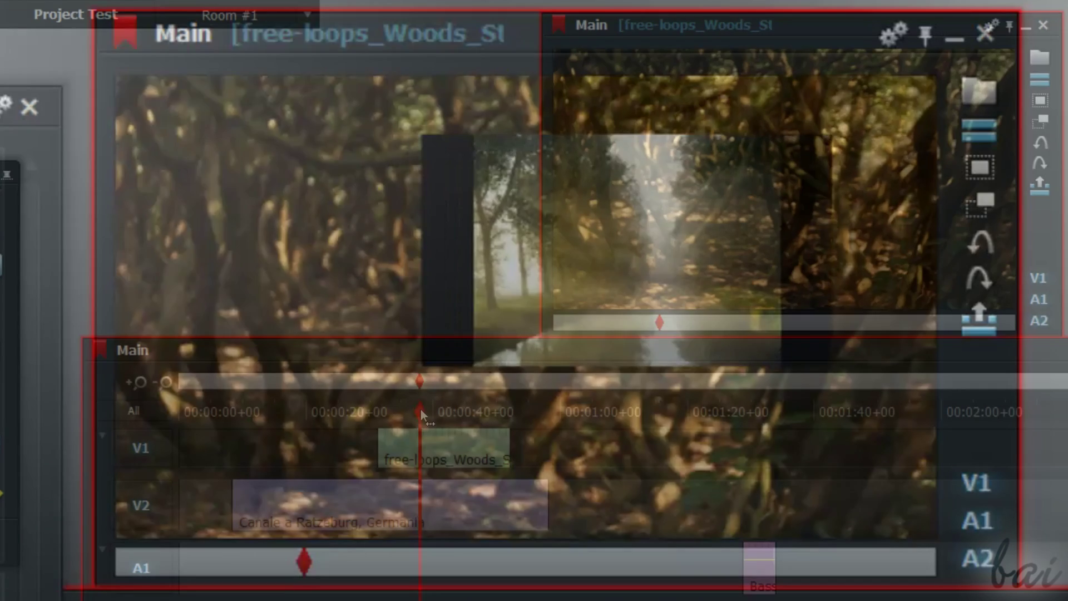
drag(421, 410, 317, 386)
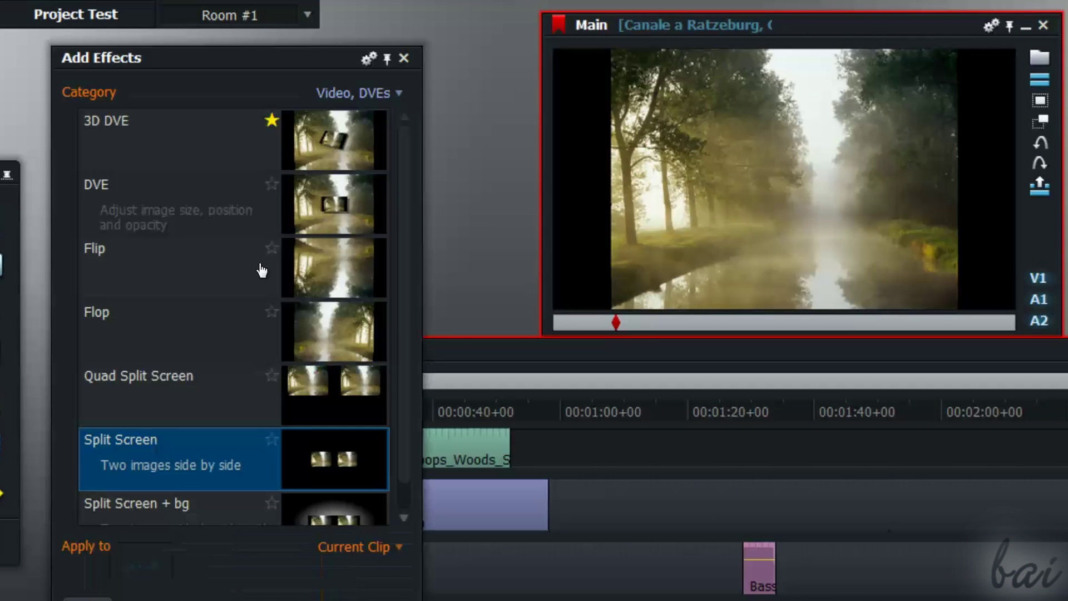
Apply a DVE to the canal clip and stretch Scale X to about 1.35.
click(150, 214)
double_click(167, 203)
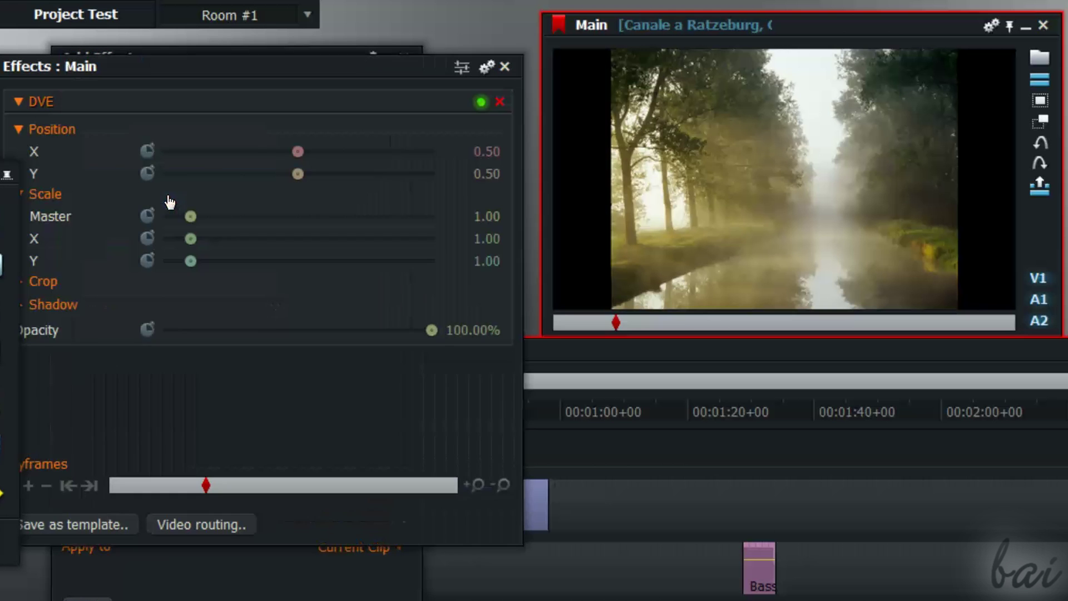
drag(191, 239, 198, 249)
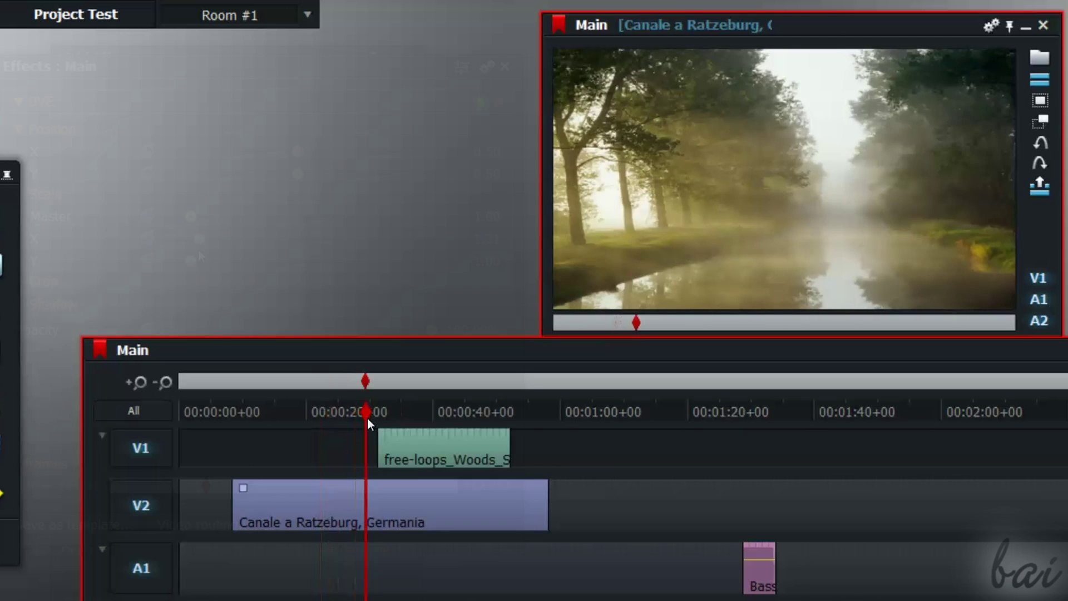
Apply the Split Screen effect to the woods clip.
drag(367, 418, 453, 422)
click(493, 454)
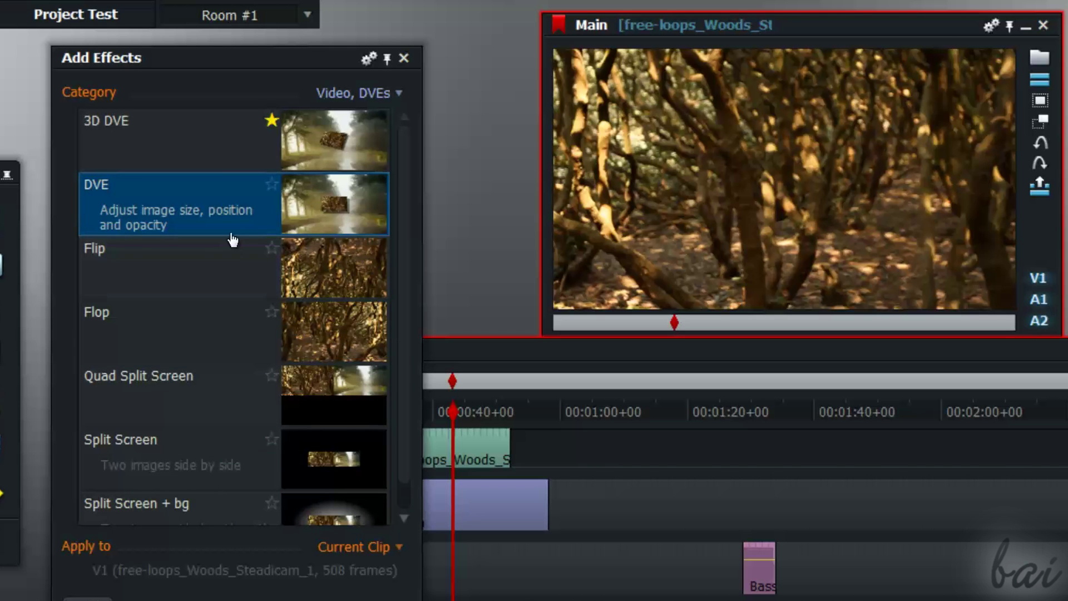
click(201, 454)
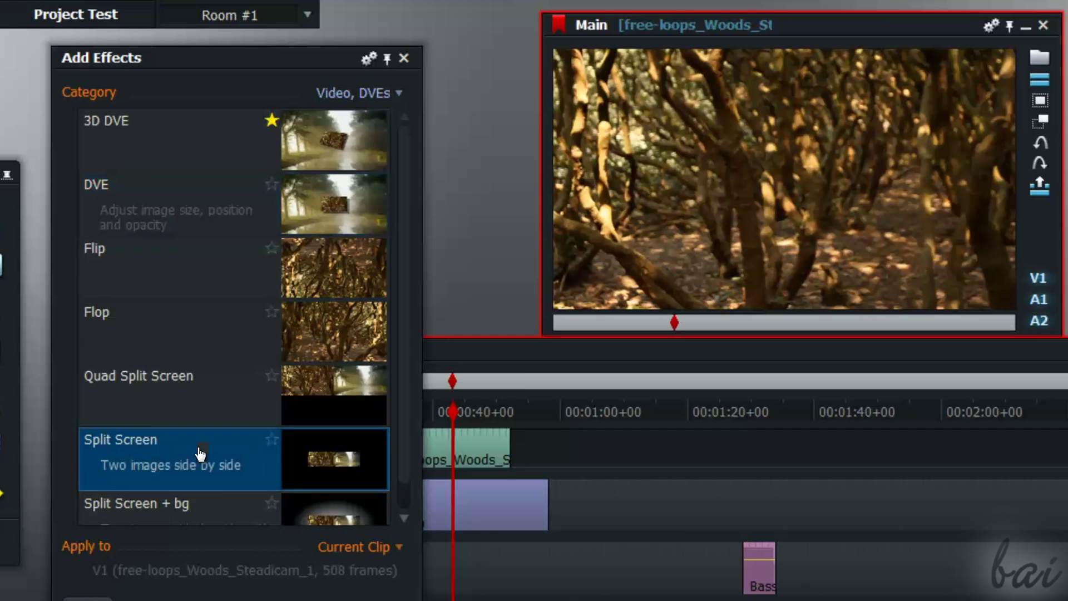
double_click(201, 455)
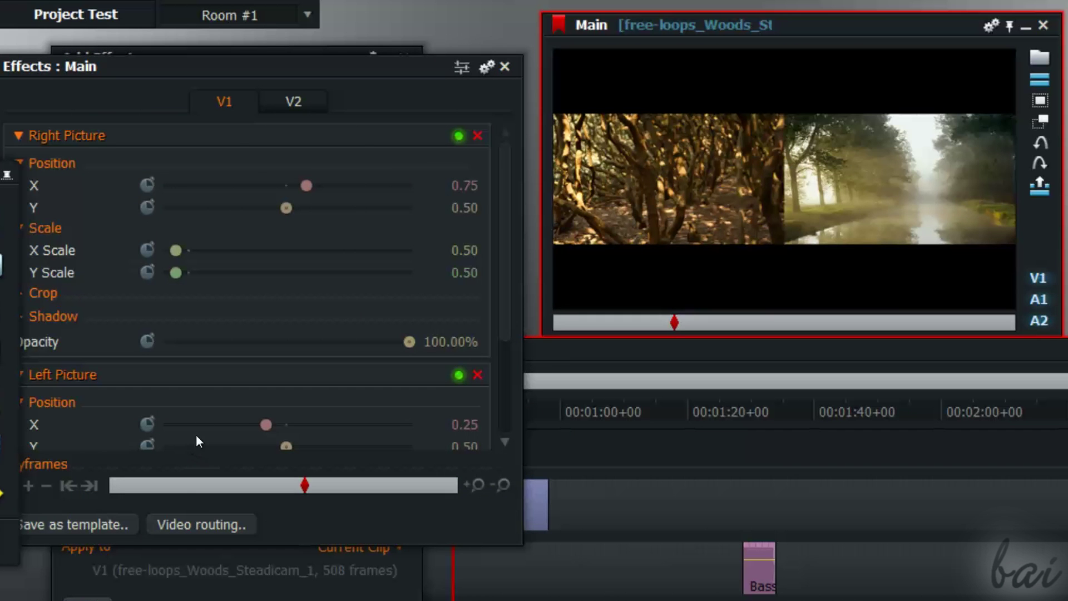
Turn off Split Screen's Left Picture, then position, scale and test-crop the right-picture inset.
click(458, 137)
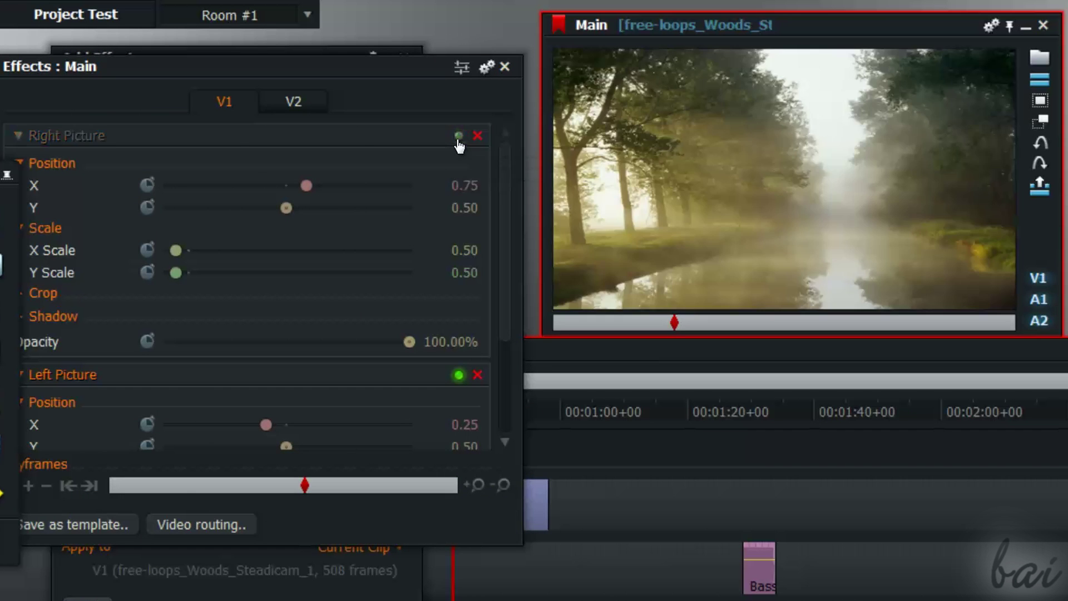
click(458, 137)
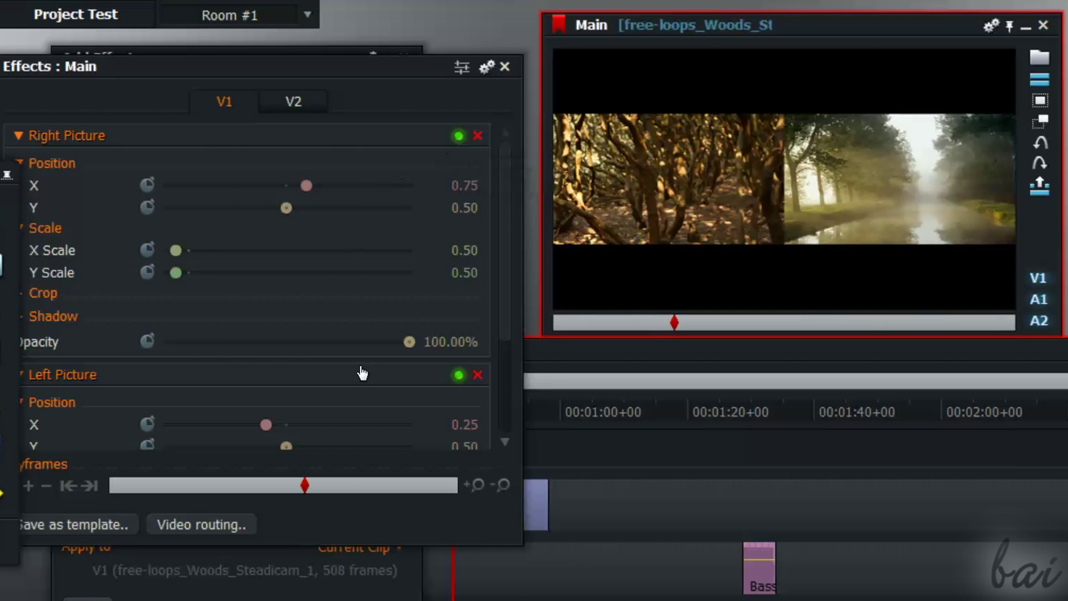
click(460, 377)
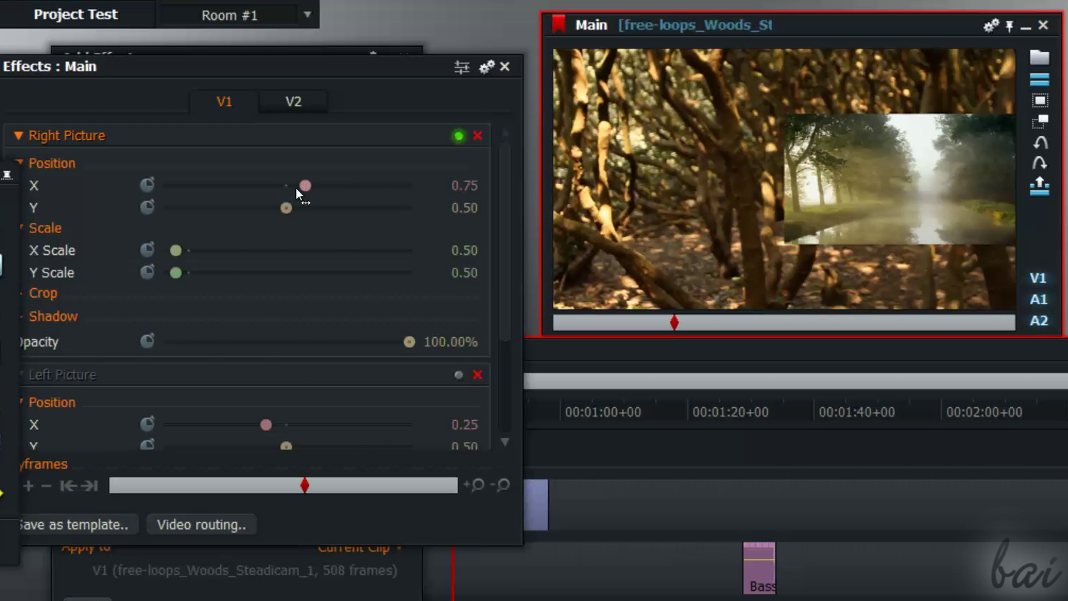
mouse_move(296, 188)
mouse_down()
mouse_move(270, 192)
mouse_move(298, 217)
mouse_up()
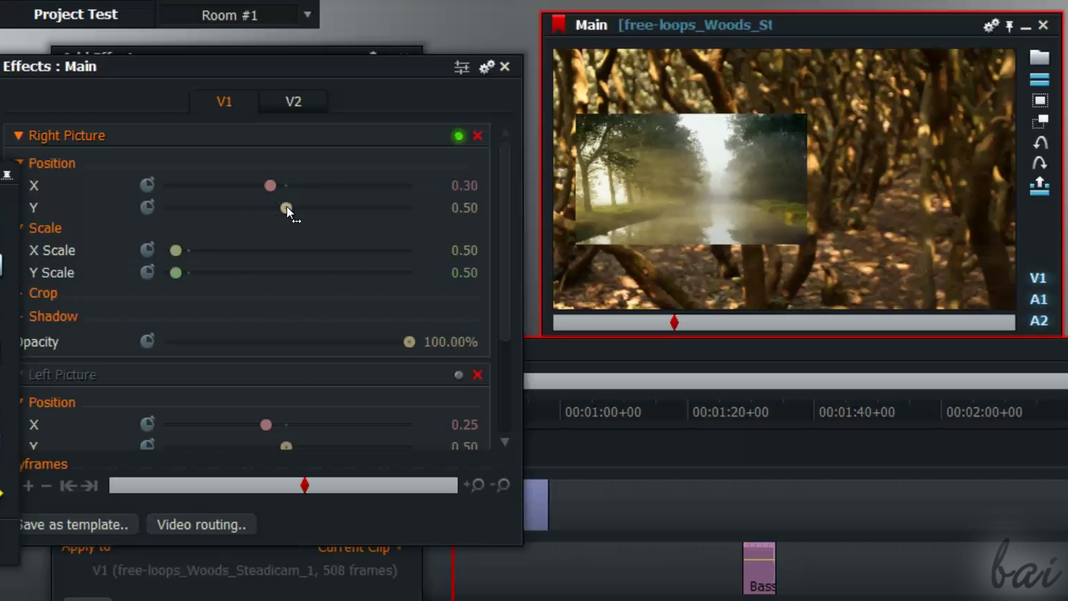
drag(175, 249, 179, 248)
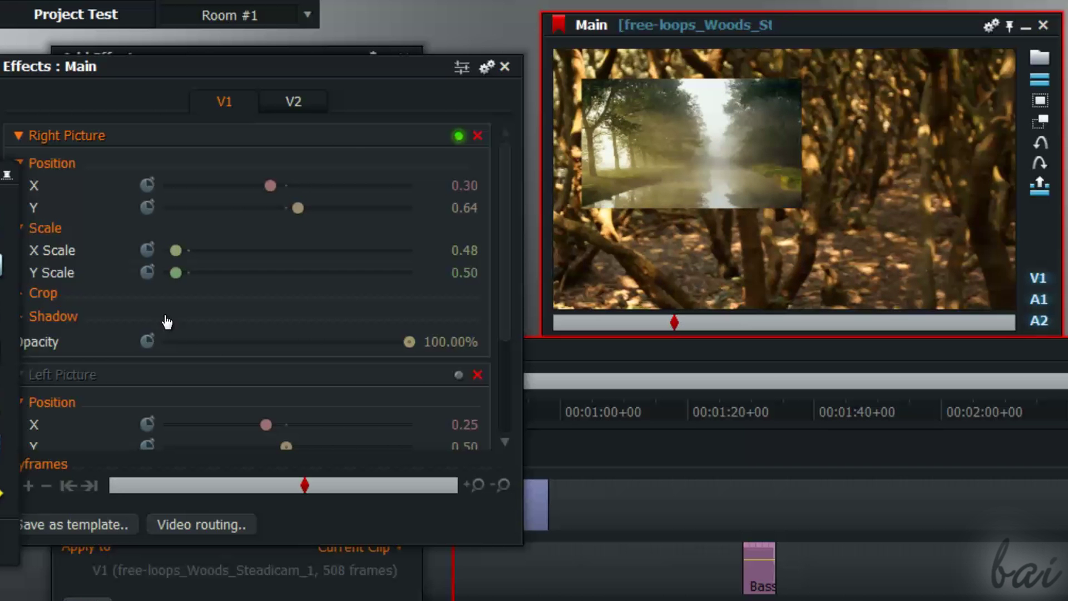
drag(238, 69, 251, 70)
click(34, 293)
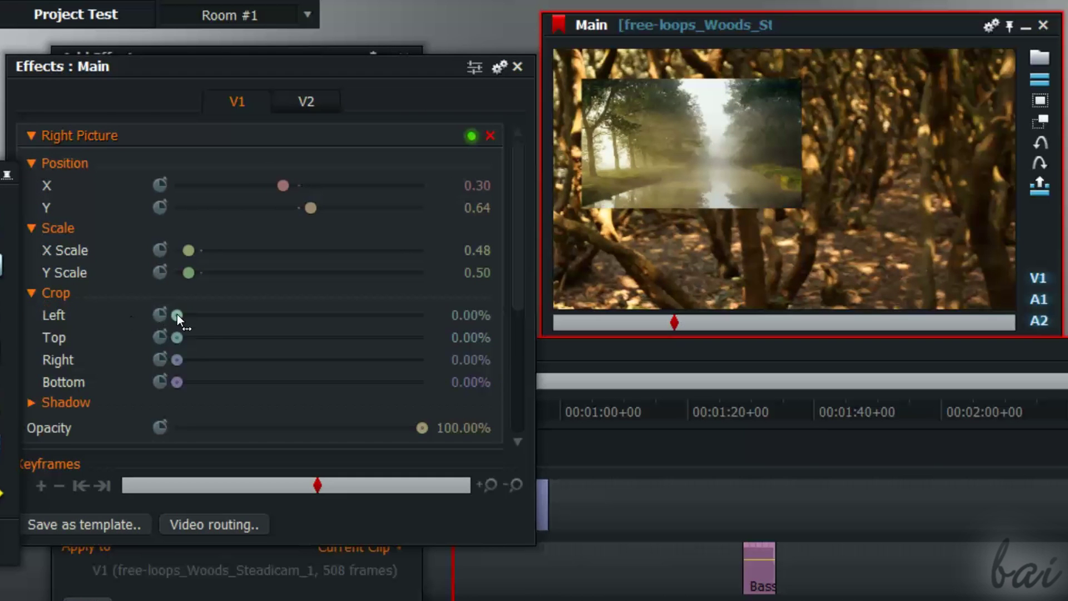
mouse_move(177, 315)
mouse_down()
mouse_move(269, 346)
mouse_move(177, 315)
mouse_up()
drag(180, 360, 177, 360)
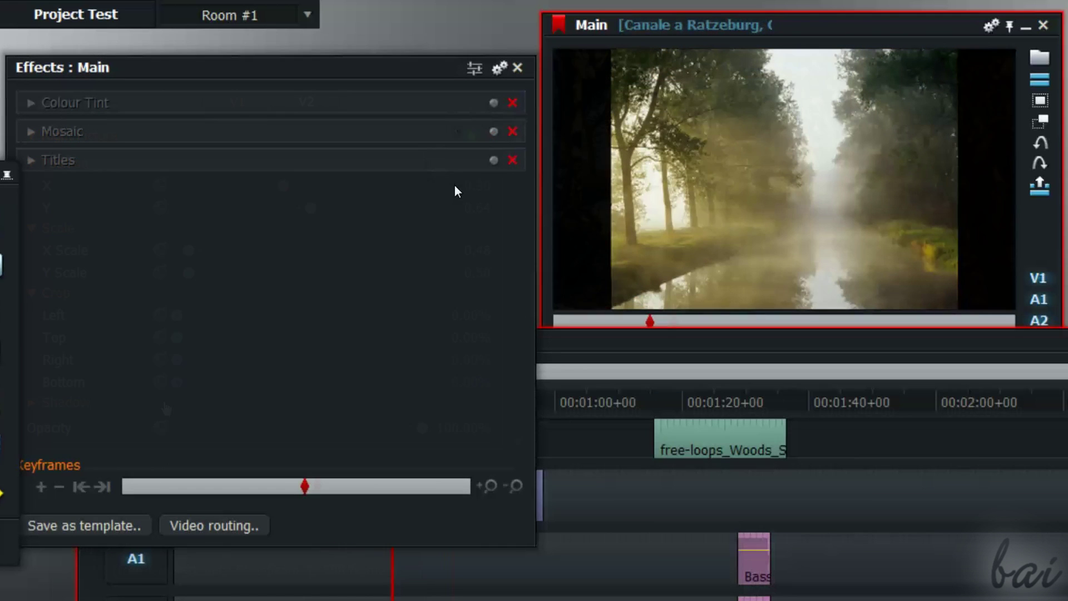
Enable the canal clip's Titles, Mosaic and Colour Tint effects.
click(494, 160)
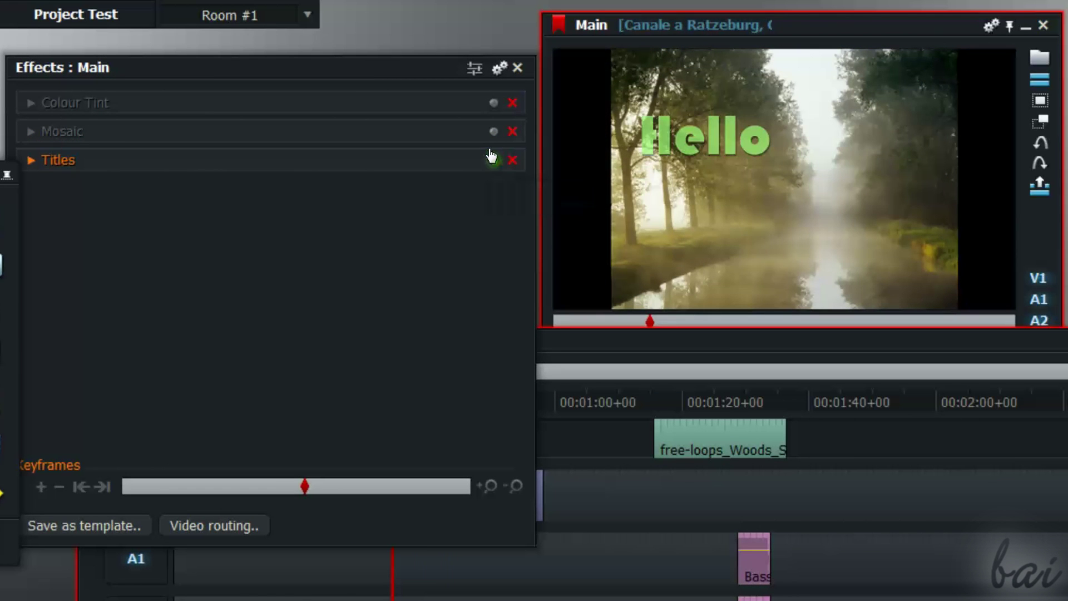
click(494, 132)
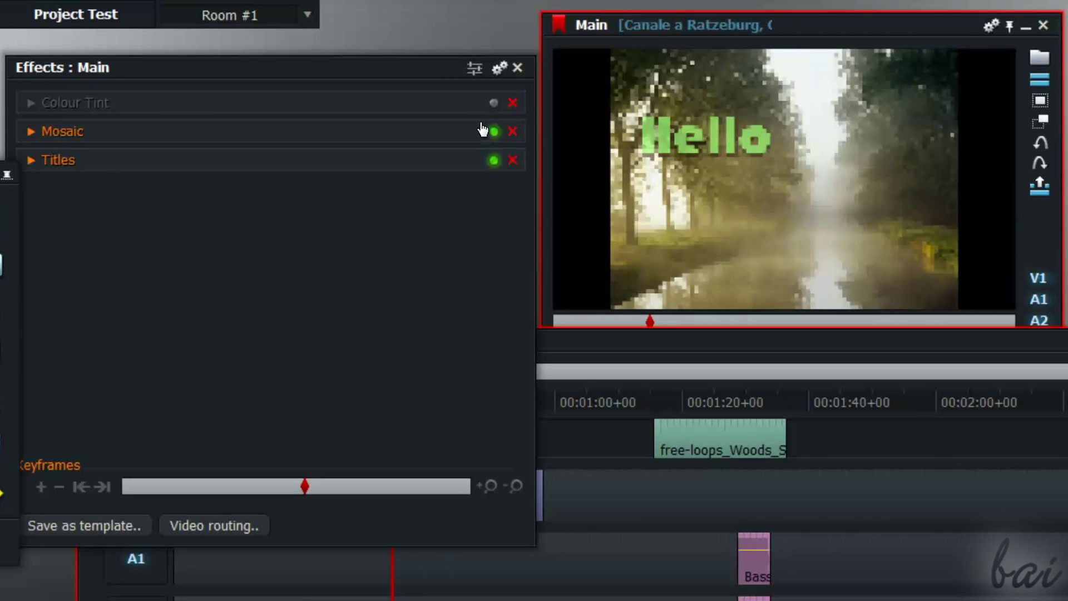
click(494, 103)
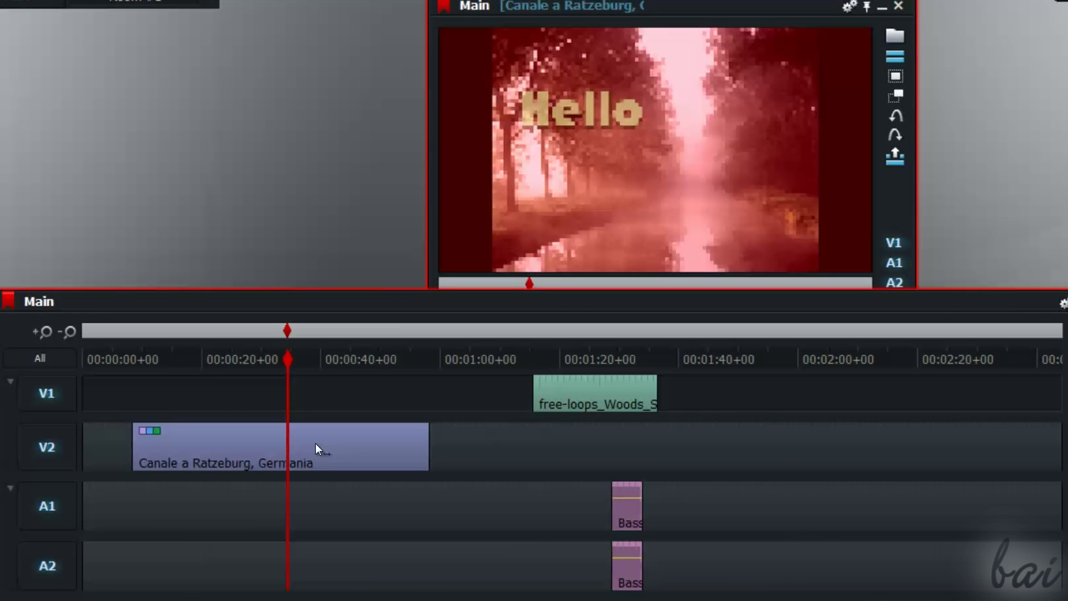
right_click(315, 448)
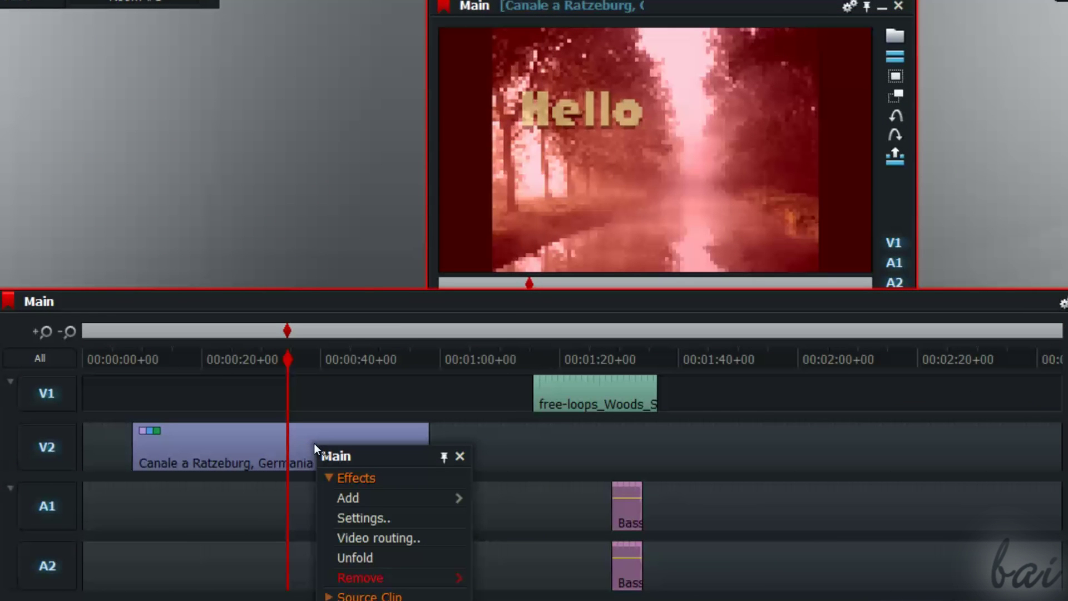
Show the canal clip's video routing graph and wire canal into Titles, then Mosaic and Colour Tint.
click(357, 539)
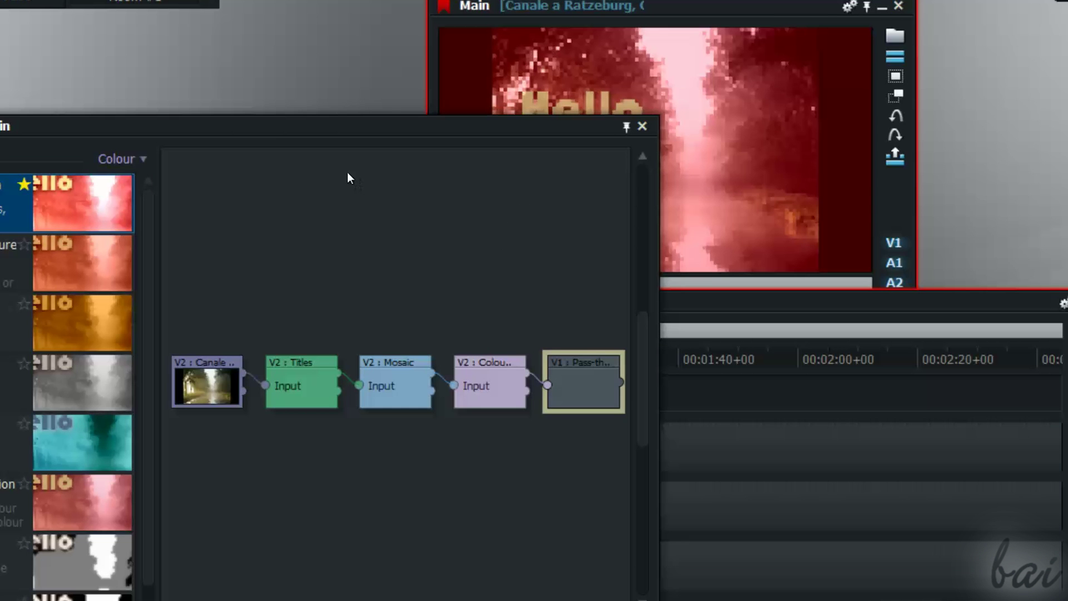
drag(397, 129, 359, 59)
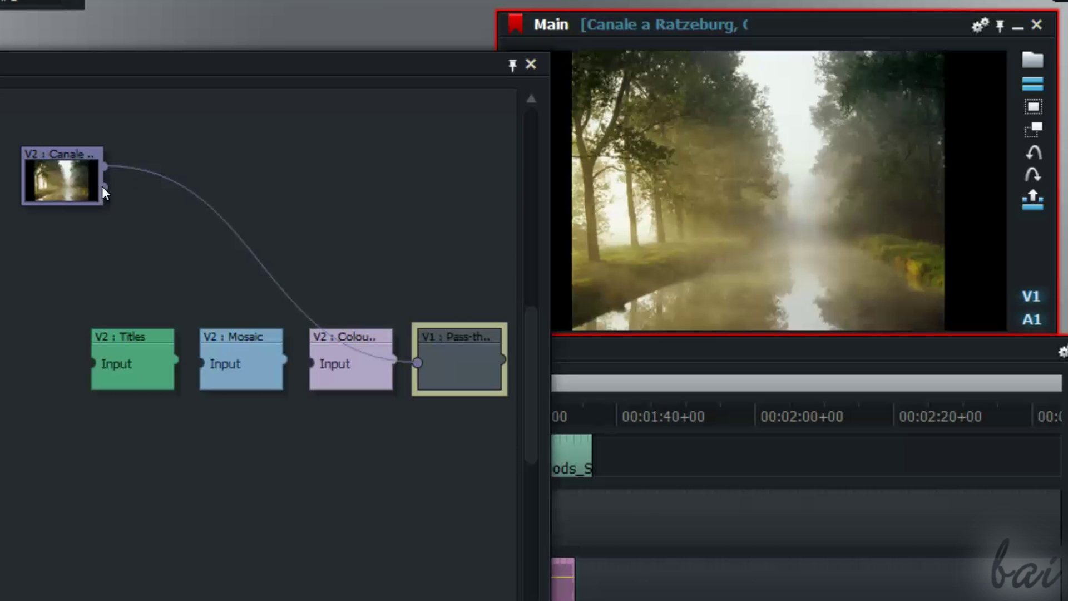
drag(103, 226, 92, 365)
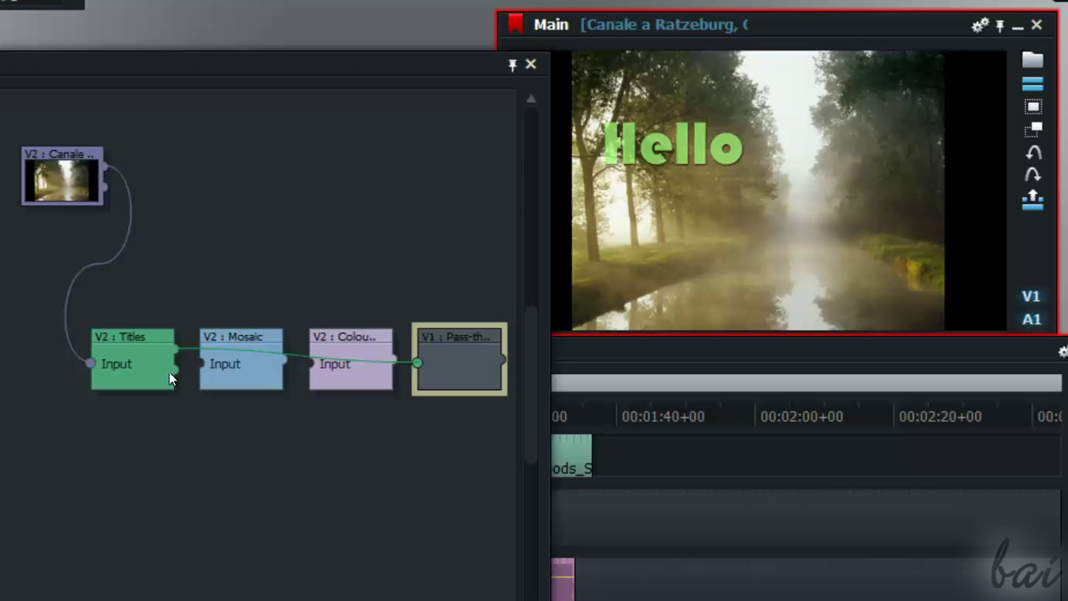
drag(180, 380, 204, 367)
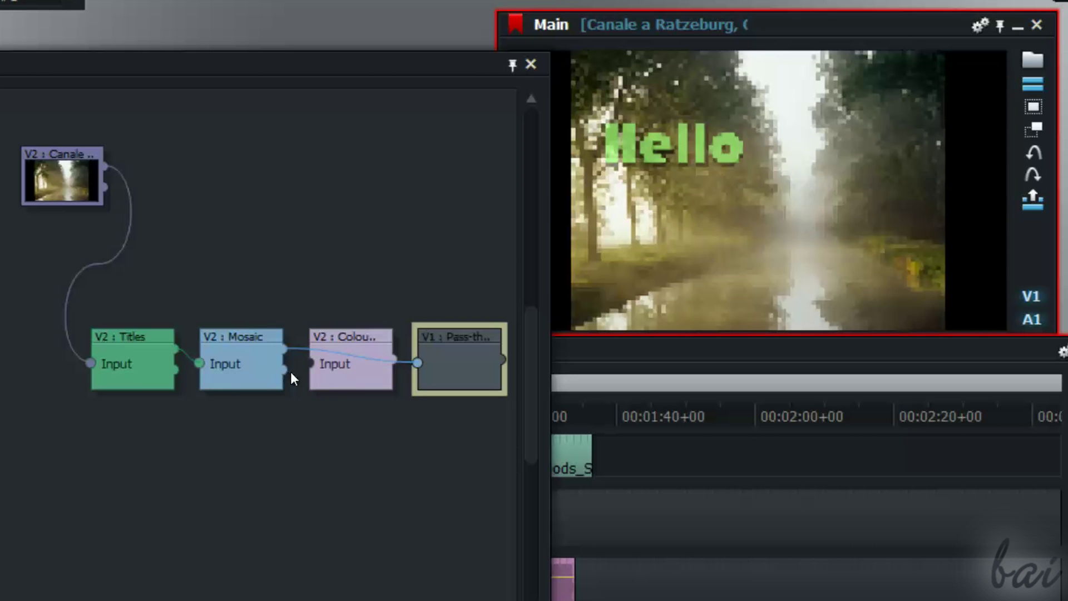
drag(288, 371, 311, 367)
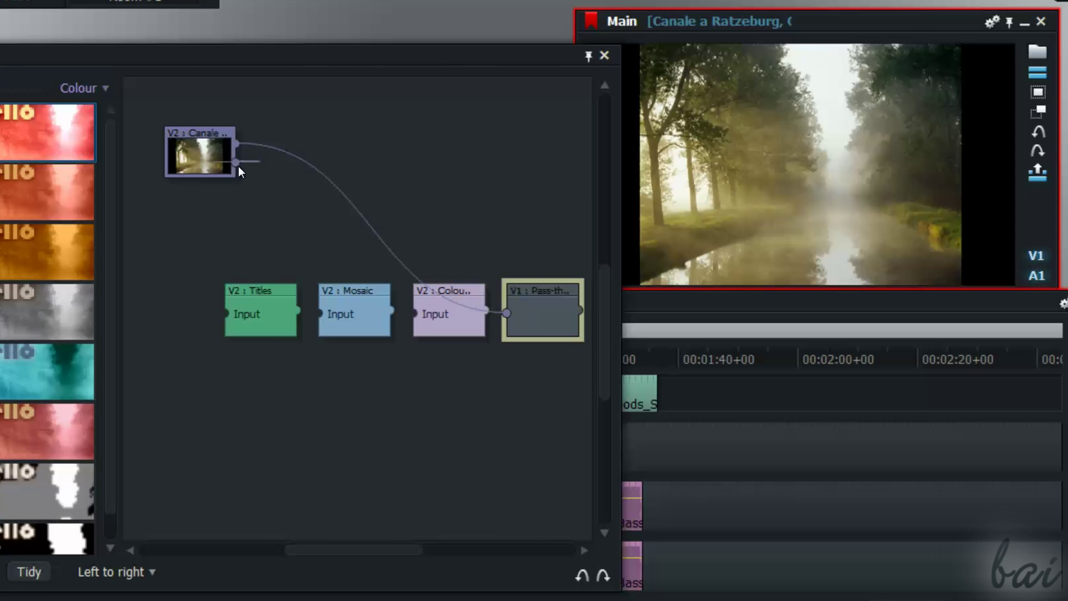
drag(189, 249, 226, 314)
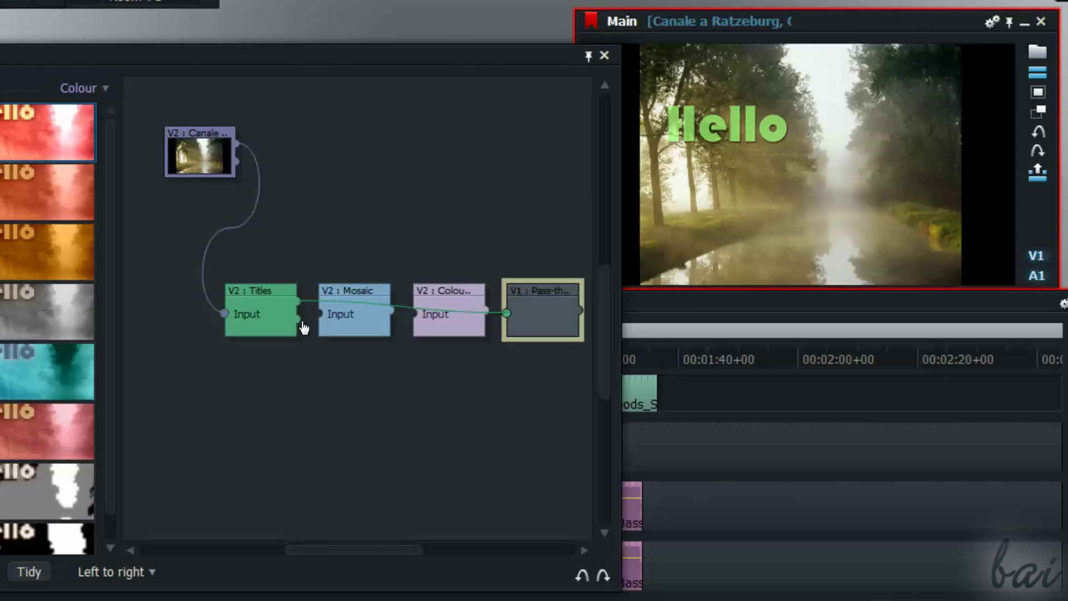
drag(306, 324, 323, 318)
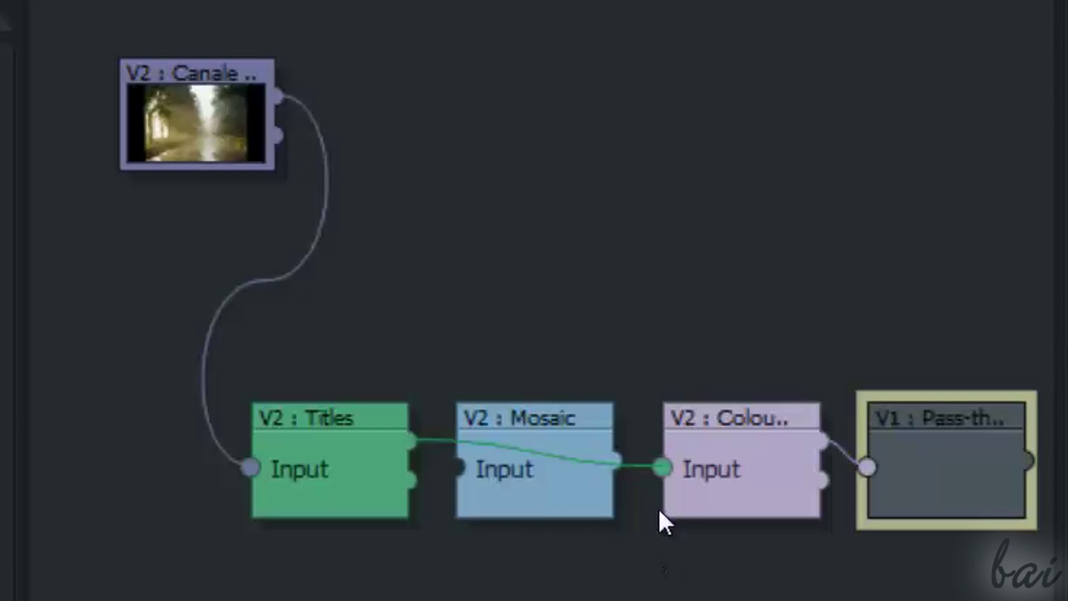
Rewire so Titles feeds the Pass-through output directly, bypassing Mosaic and Colour.
mouse_move(668, 468)
mouse_down()
mouse_move(594, 536)
mouse_move(465, 470)
mouse_move(663, 469)
mouse_up()
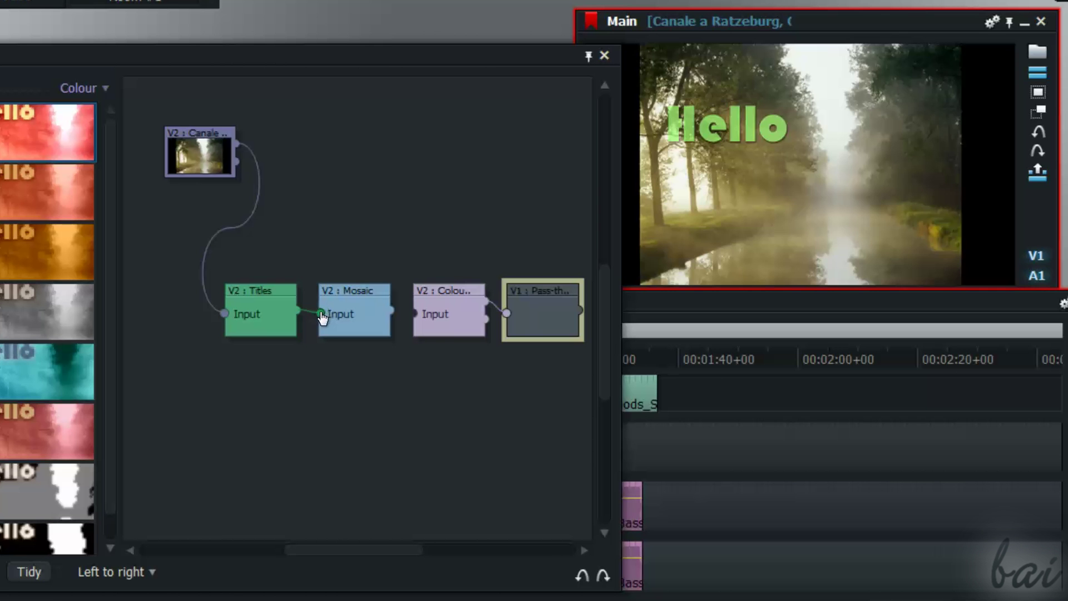
drag(323, 317, 320, 315)
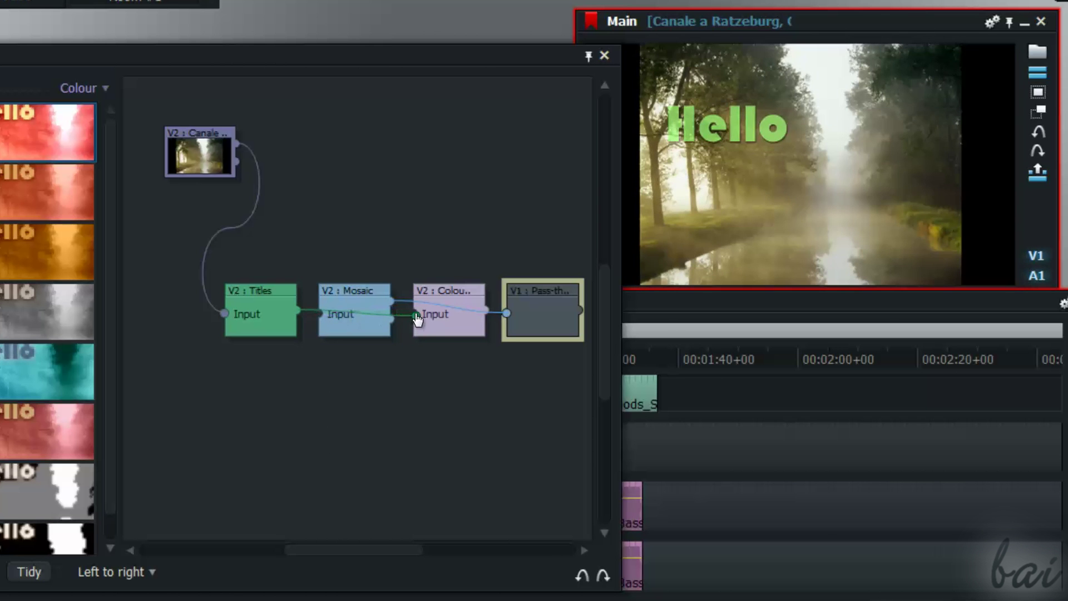
drag(390, 315, 412, 314)
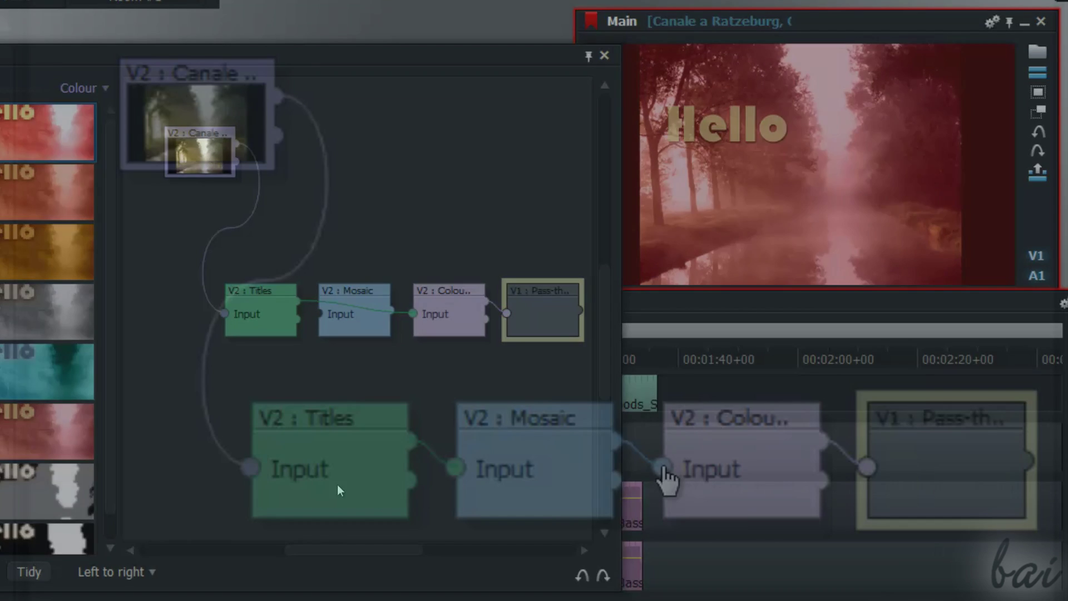
drag(665, 468, 675, 286)
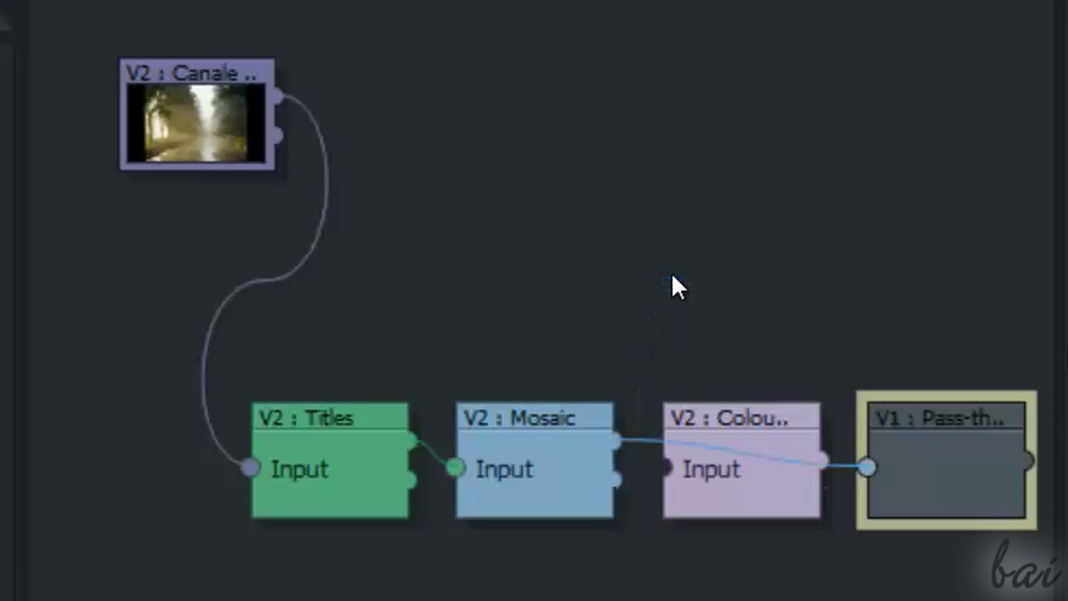
drag(456, 469, 492, 268)
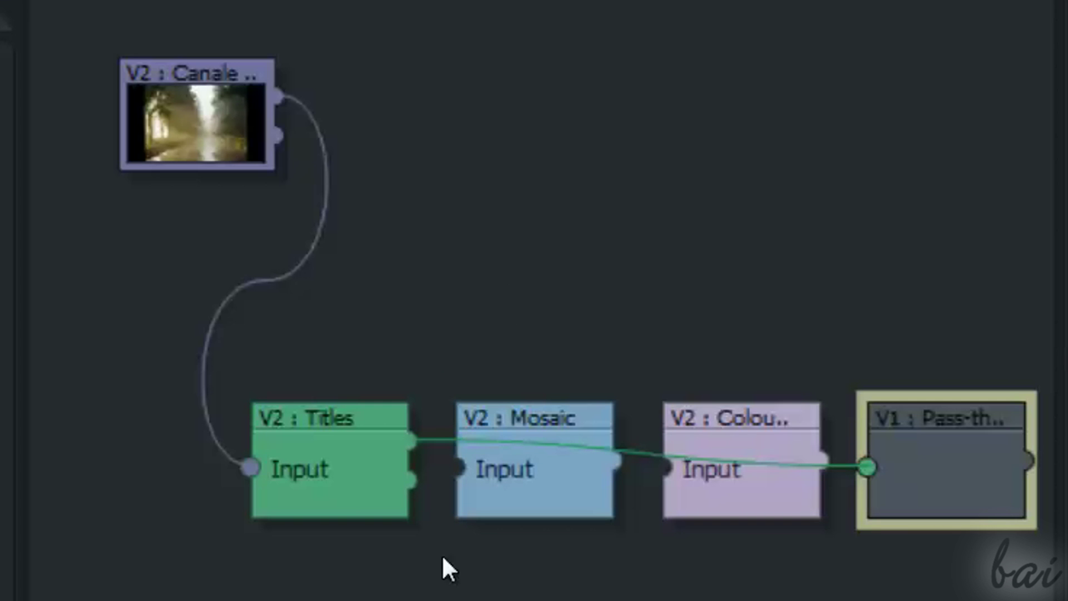
drag(413, 480, 662, 475)
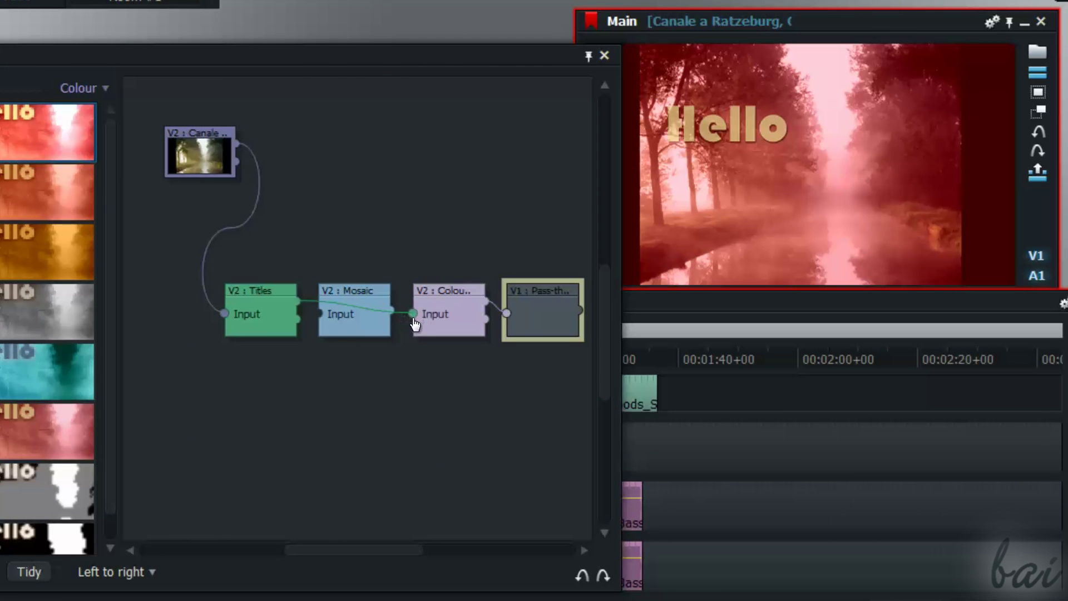
drag(413, 317, 409, 305)
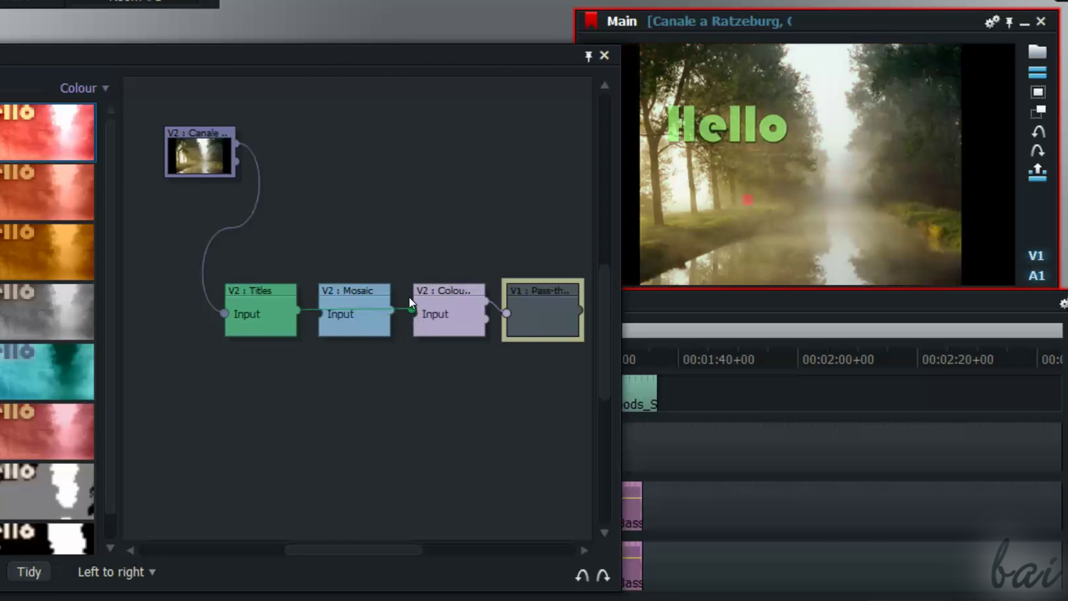
drag(358, 218, 507, 313)
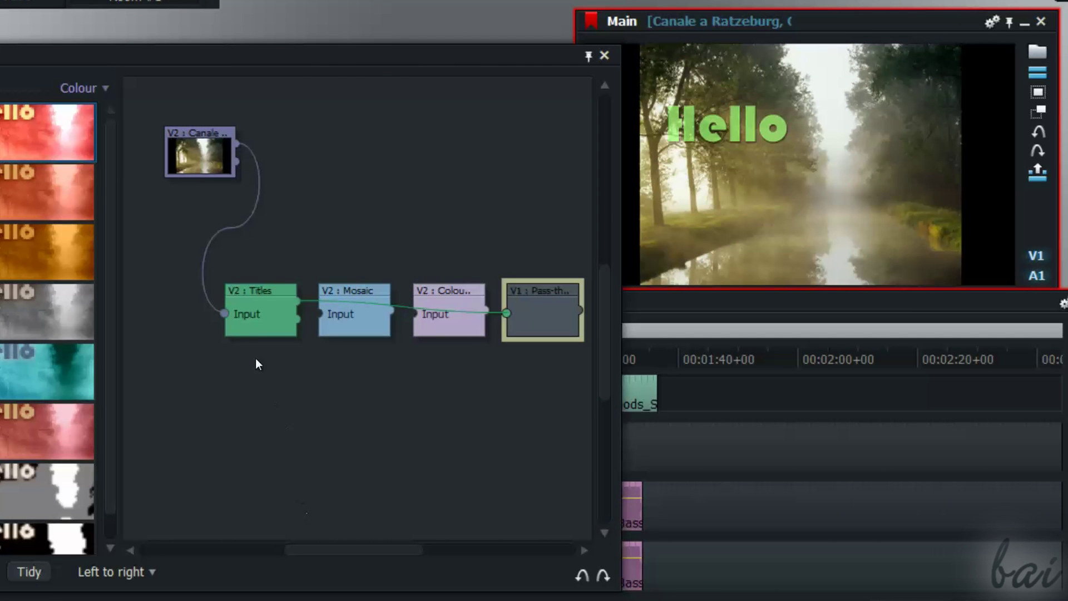
Wire the Canale clip into Mosaic, then apply a DVE to the woods clip.
drag(226, 317, 318, 314)
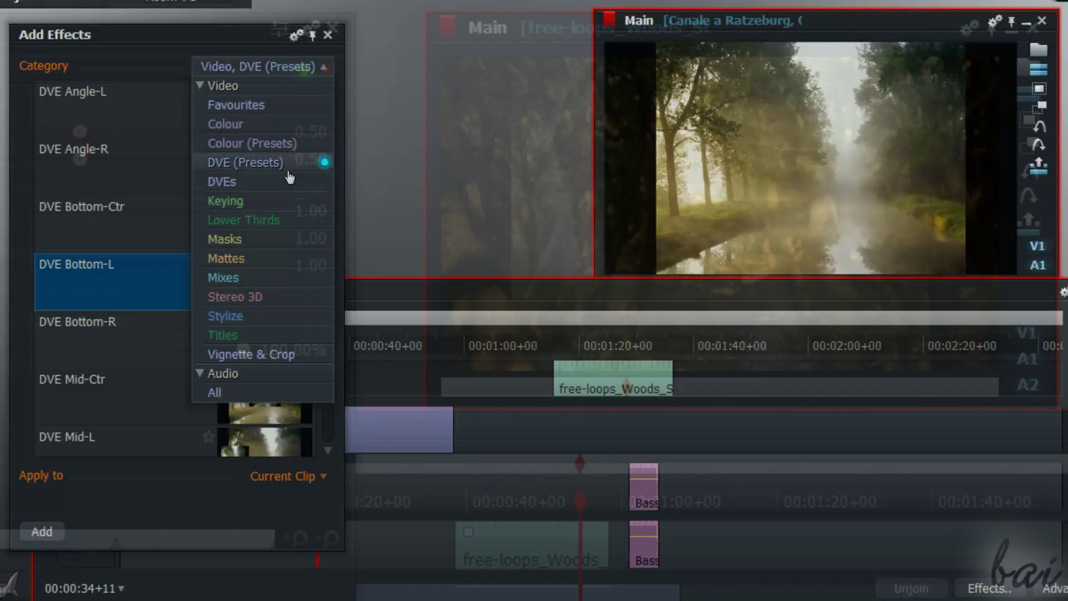
click(289, 178)
click(151, 172)
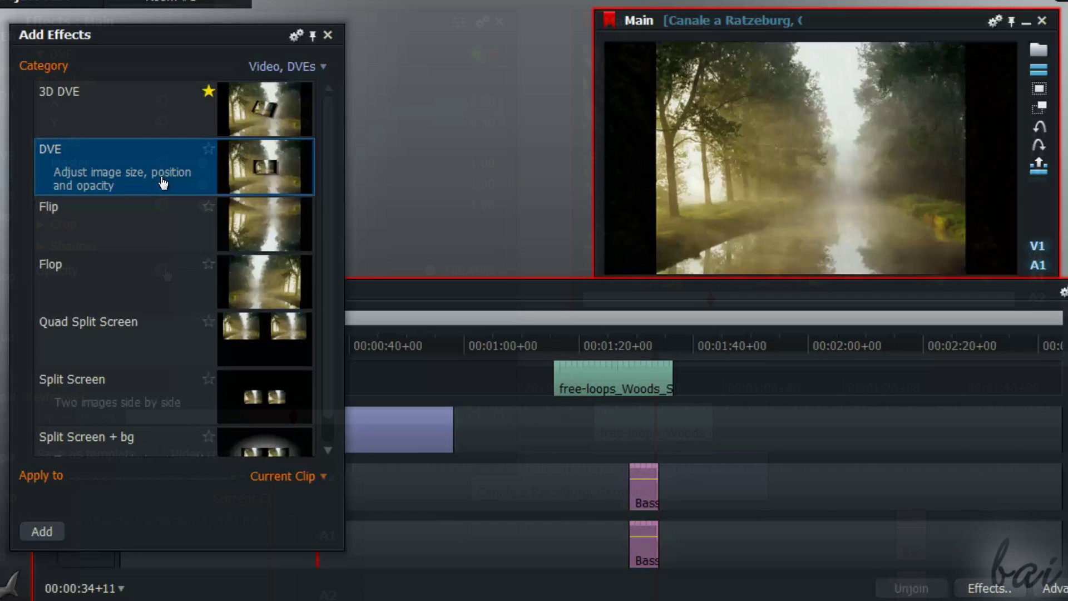
double_click(163, 183)
mouse_move(427, 273)
mouse_down()
mouse_move(170, 282)
mouse_move(383, 300)
mouse_move(433, 314)
mouse_up()
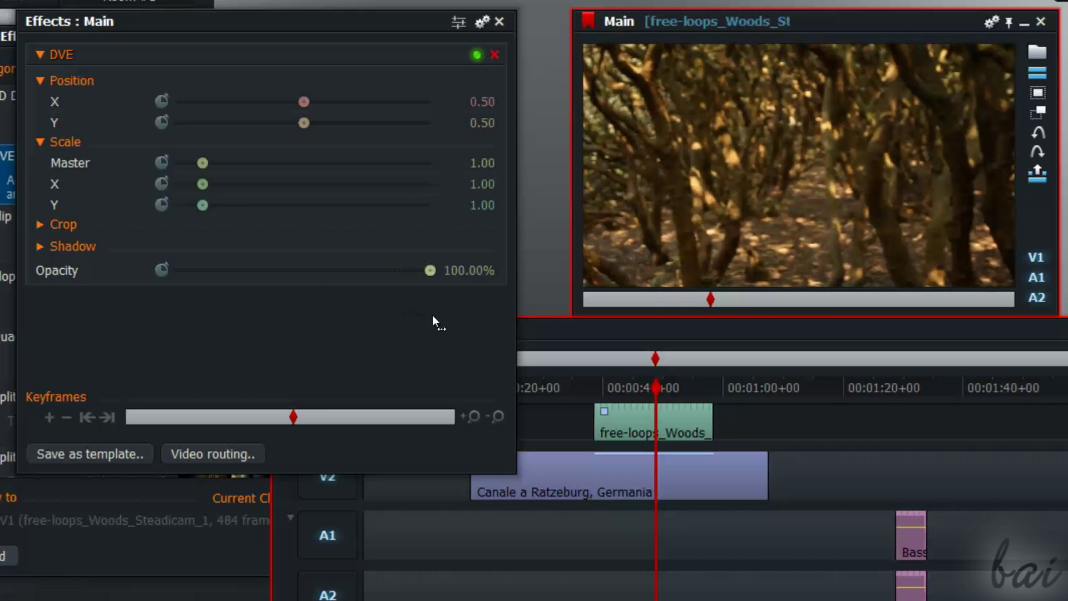
Keyframe the woods DVE opacity down to about 44% early in the clip and preview the fade.
click(158, 276)
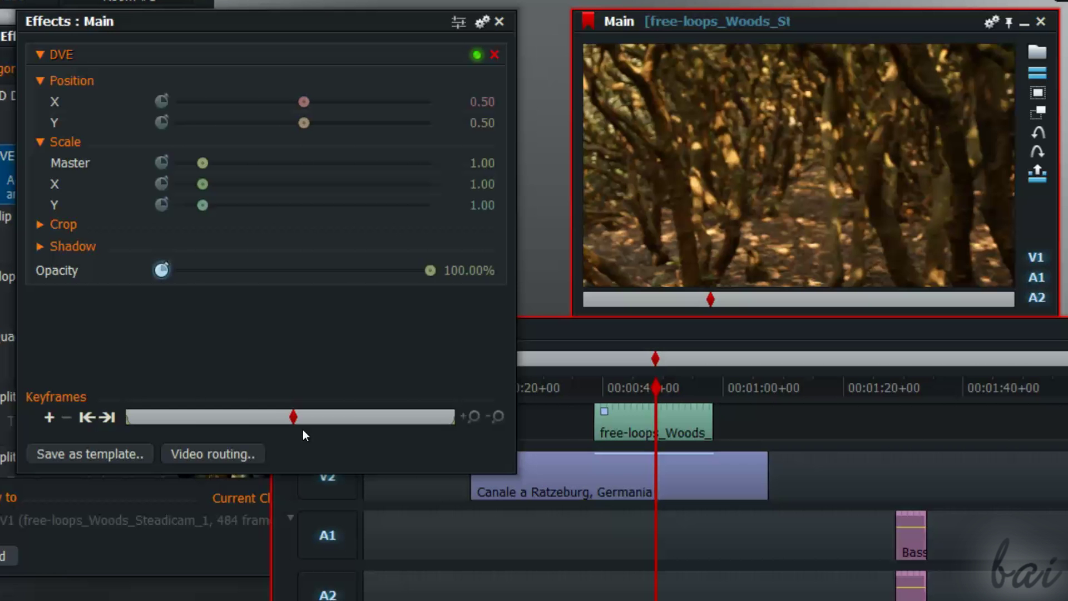
mouse_move(289, 423)
mouse_down()
mouse_move(158, 421)
mouse_move(332, 422)
mouse_up()
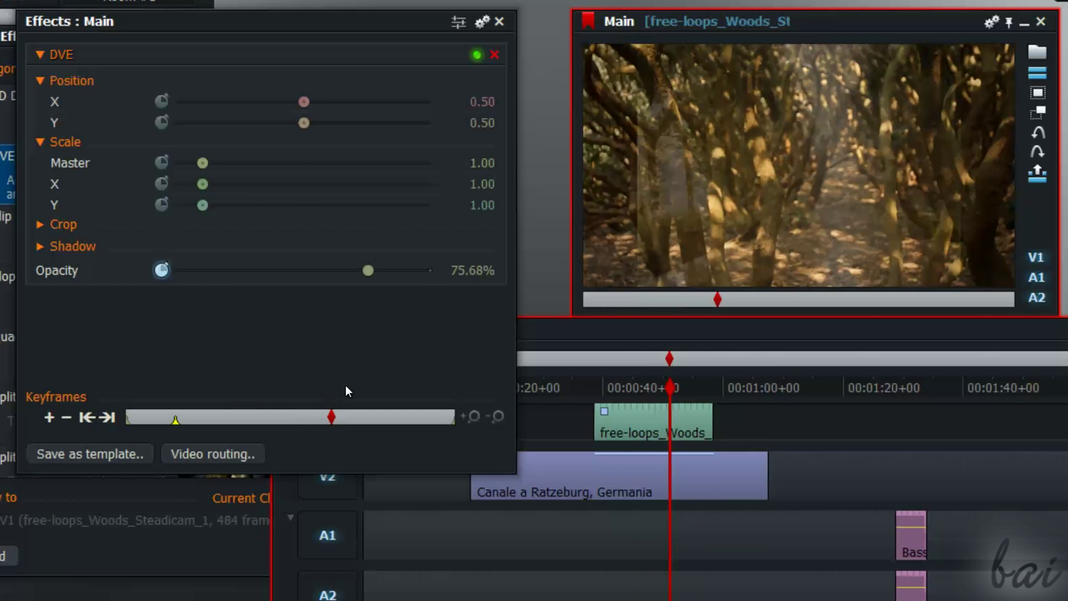
drag(353, 275, 277, 271)
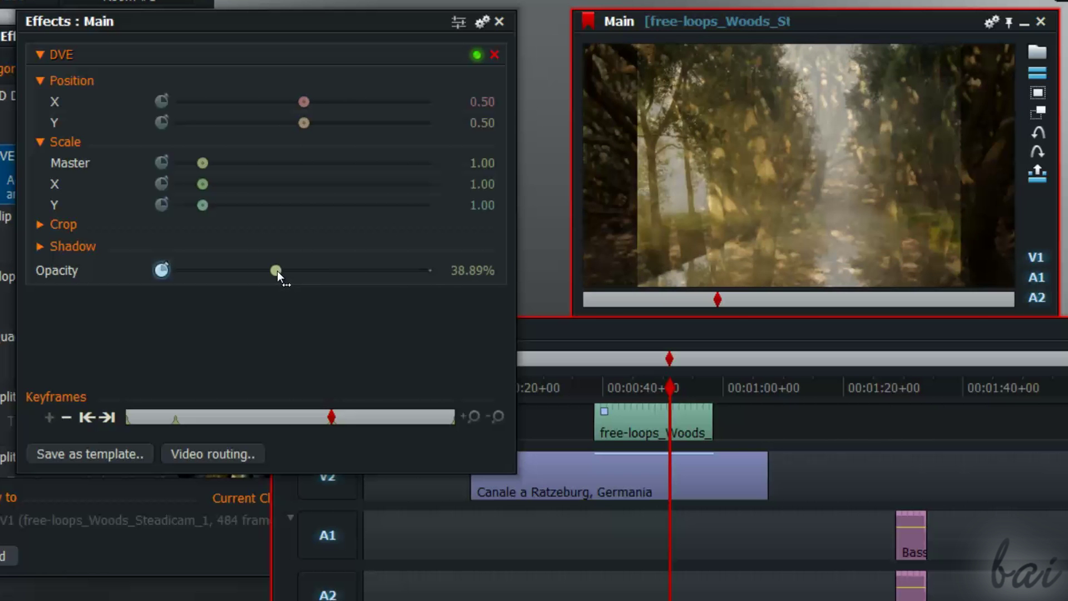
mouse_move(331, 418)
mouse_down()
mouse_move(435, 420)
mouse_move(124, 410)
mouse_move(188, 419)
mouse_move(361, 405)
mouse_up()
mouse_move(378, 404)
mouse_down()
mouse_move(445, 406)
mouse_move(222, 431)
mouse_move(467, 439)
mouse_move(133, 428)
mouse_move(362, 448)
mouse_move(129, 428)
mouse_move(468, 474)
mouse_move(577, 453)
mouse_move(678, 493)
mouse_move(686, 485)
mouse_up()
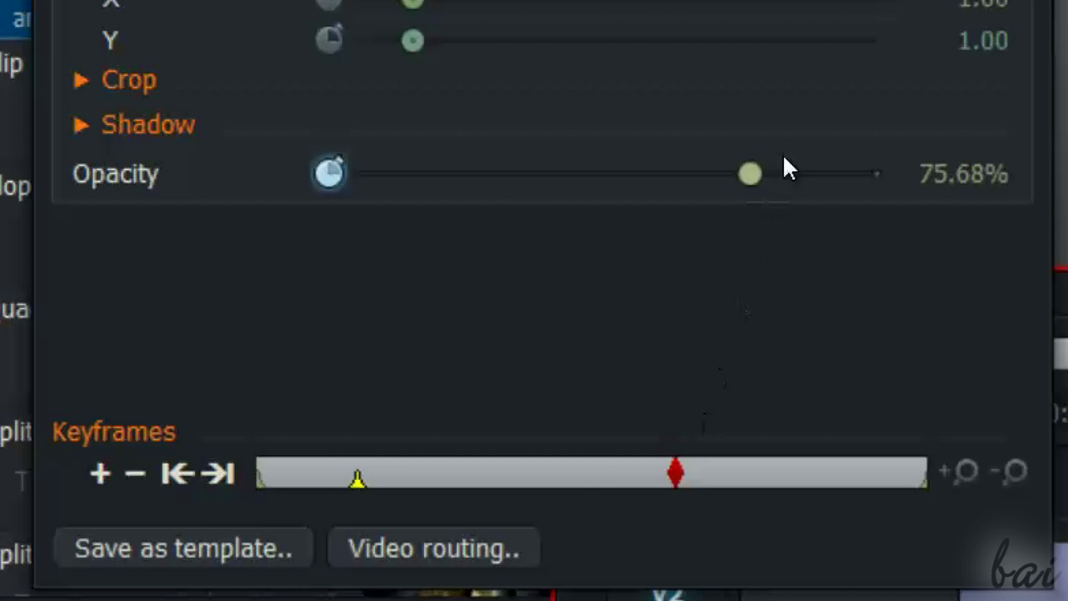
Reset the woods clip's opacity keyframing, then scrub the strip to check full opacity near the start.
click(329, 174)
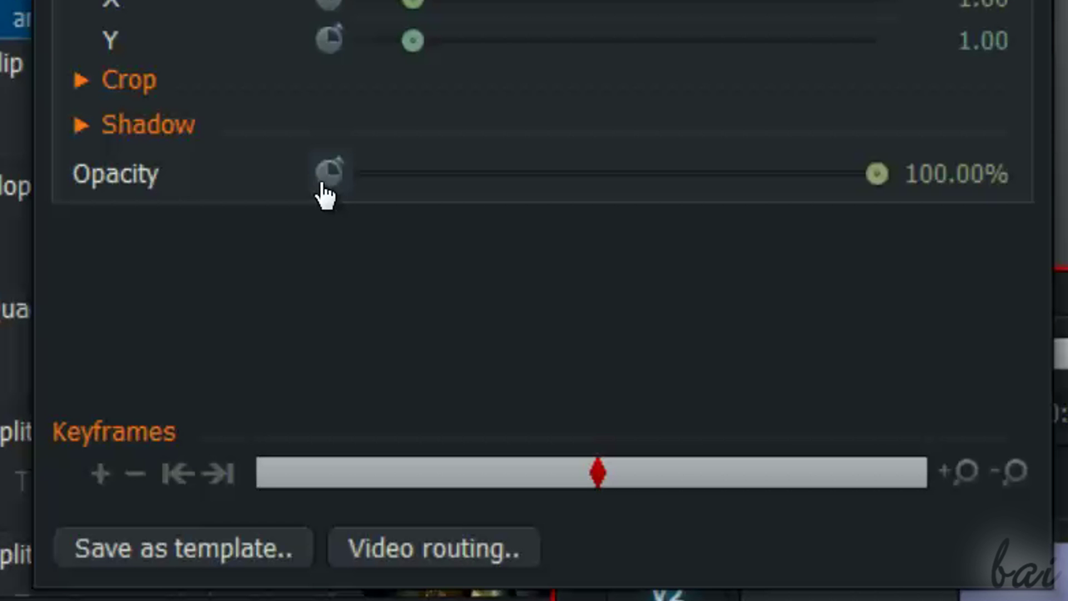
click(329, 174)
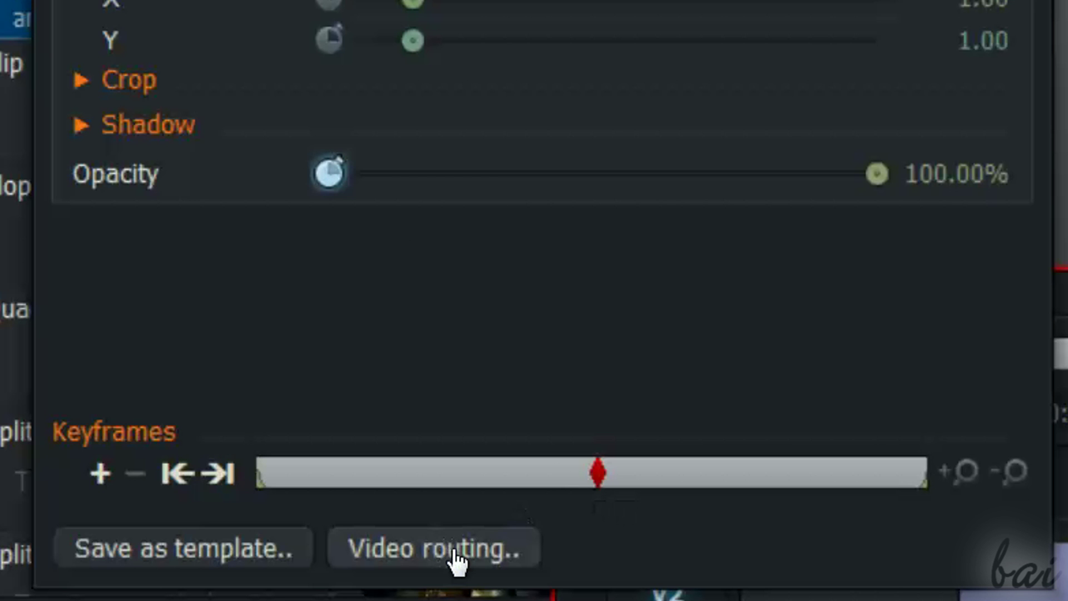
drag(590, 493, 355, 505)
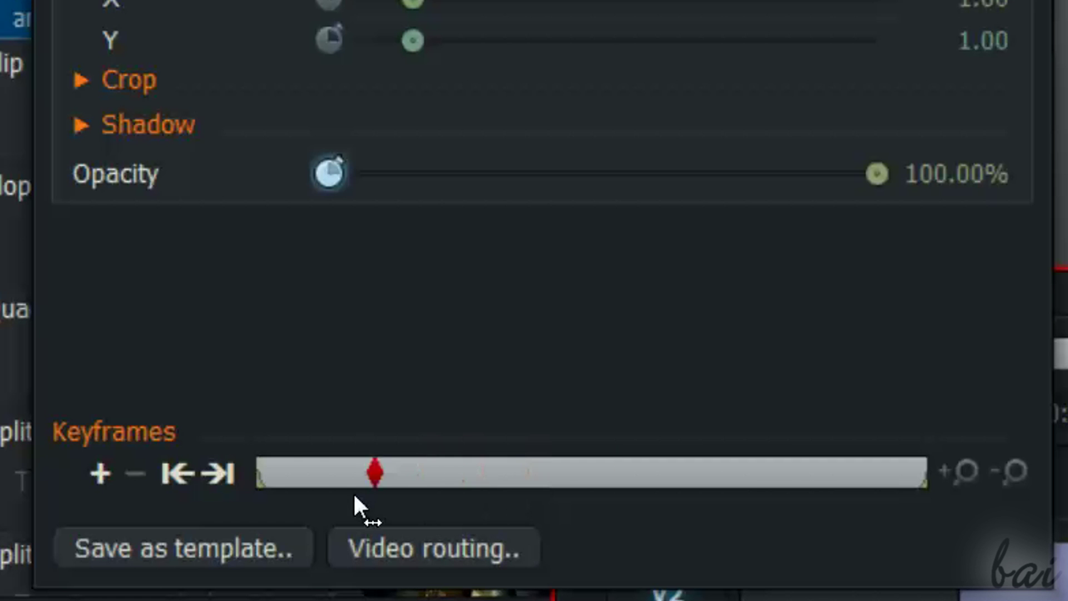
drag(263, 481, 505, 492)
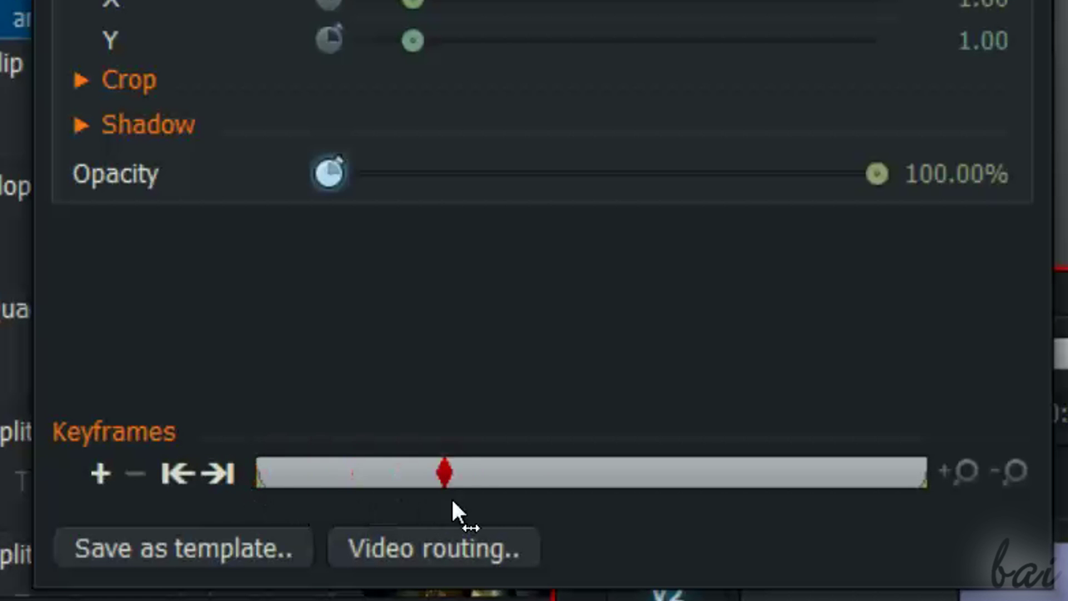
mouse_move(628, 501)
mouse_down()
mouse_move(801, 529)
mouse_move(907, 508)
mouse_move(955, 536)
mouse_move(612, 523)
mouse_up()
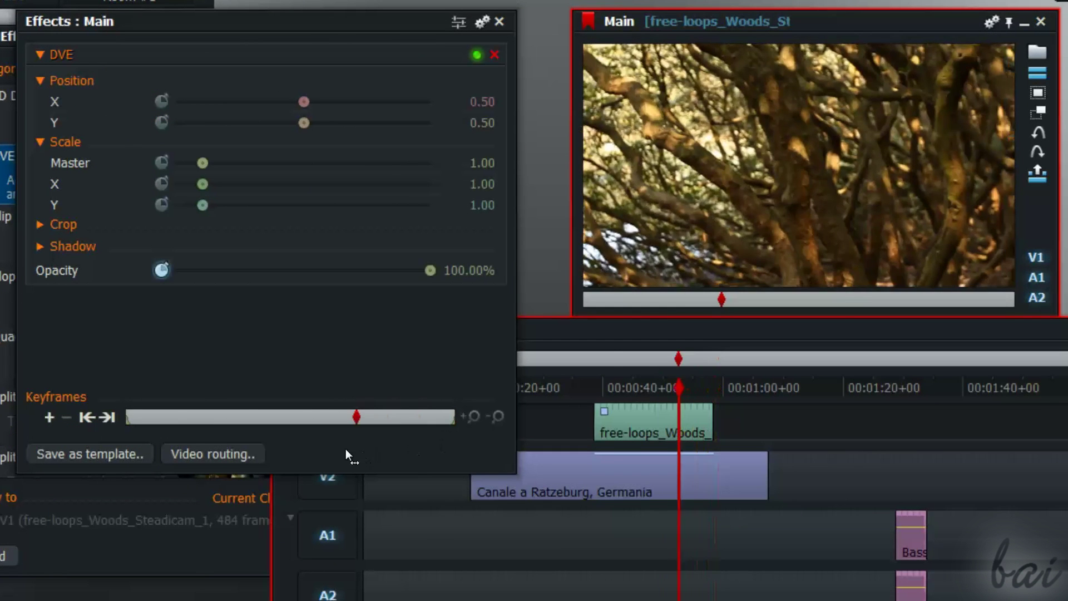
mouse_move(345, 451)
mouse_down()
mouse_move(123, 428)
mouse_move(175, 434)
mouse_up()
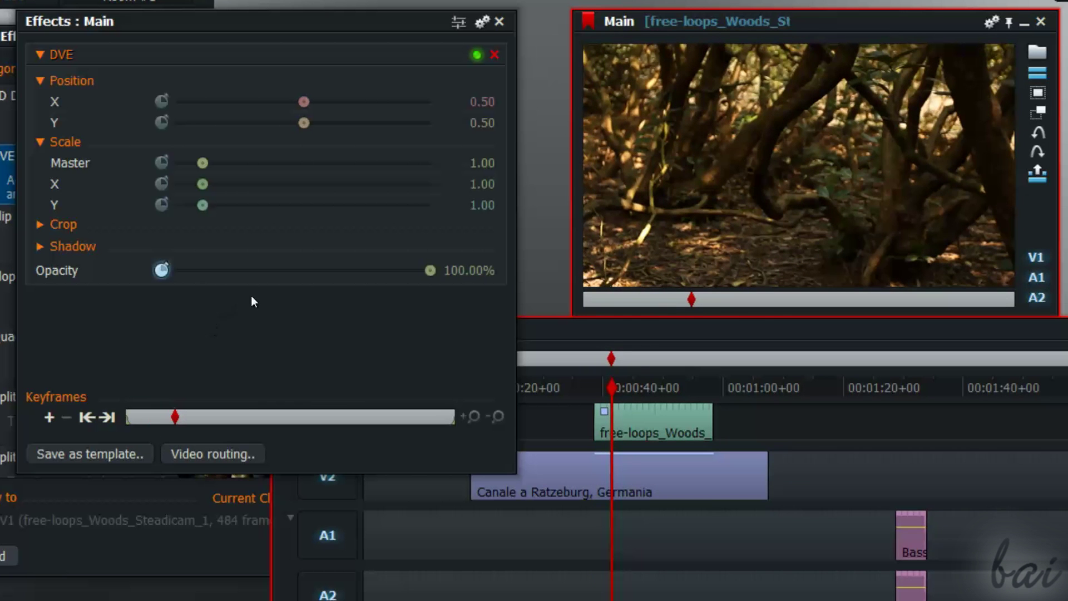
Set opacity to about 44% at one frame and about 85% at a later frame.
drag(430, 270, 291, 269)
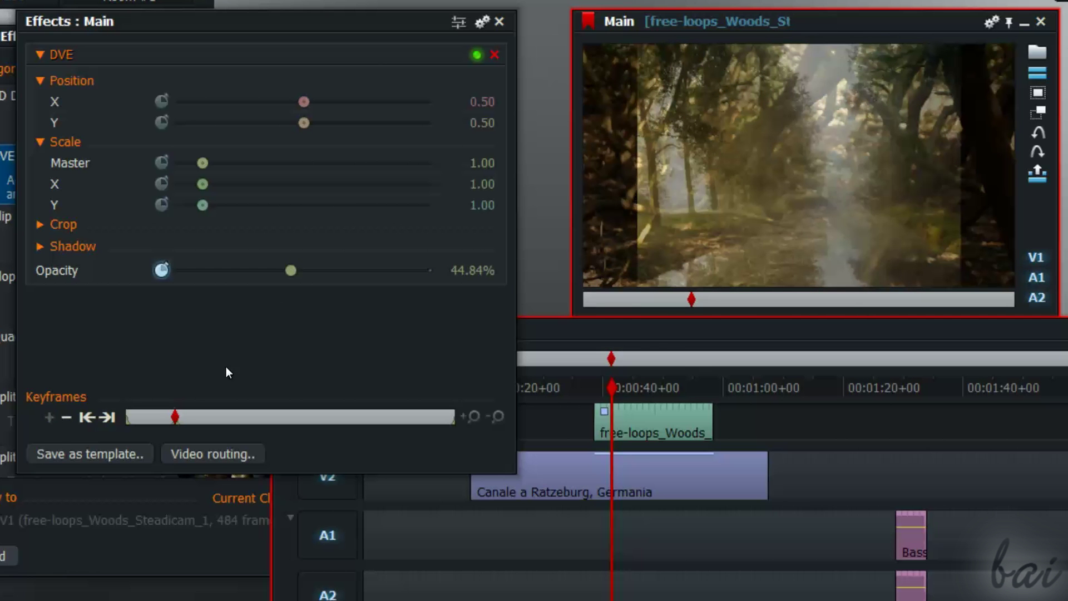
mouse_move(175, 416)
mouse_down()
mouse_move(270, 415)
mouse_move(177, 420)
mouse_up()
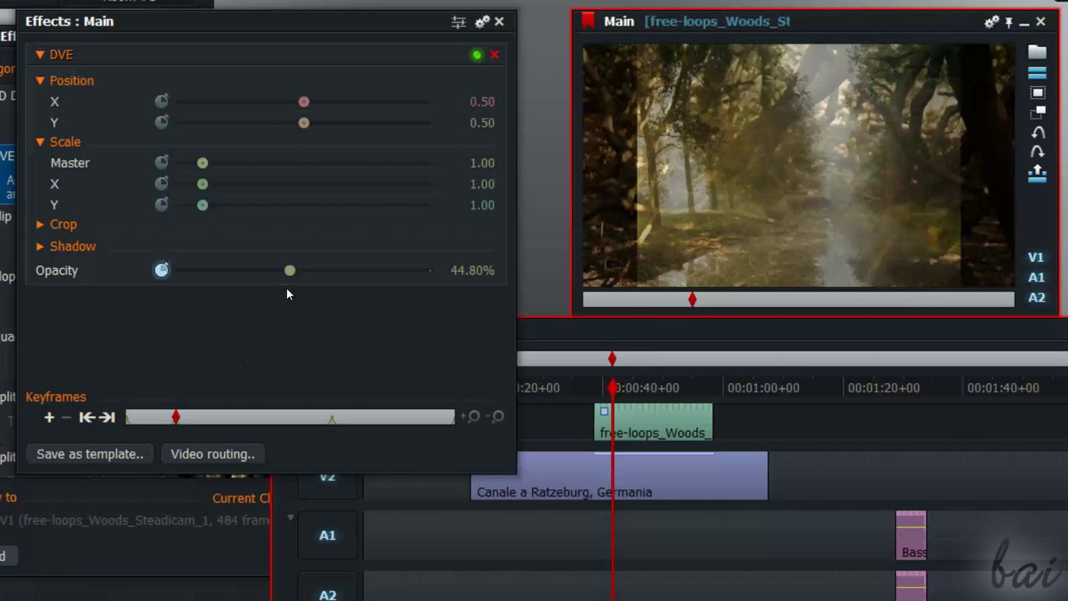
click(339, 278)
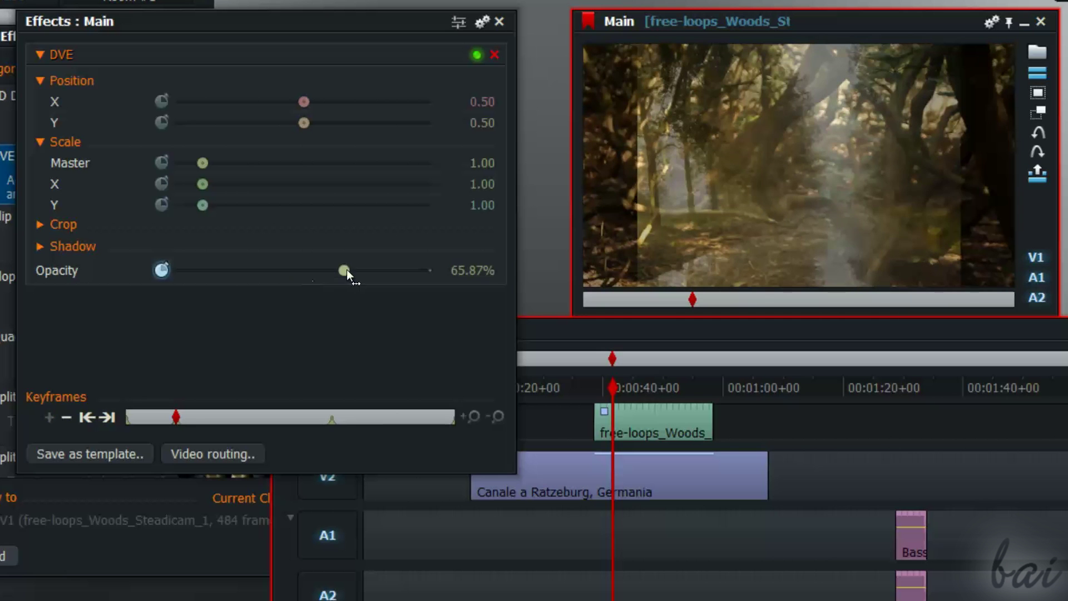
mouse_move(350, 269)
mouse_down()
mouse_move(410, 275)
mouse_move(396, 278)
mouse_up()
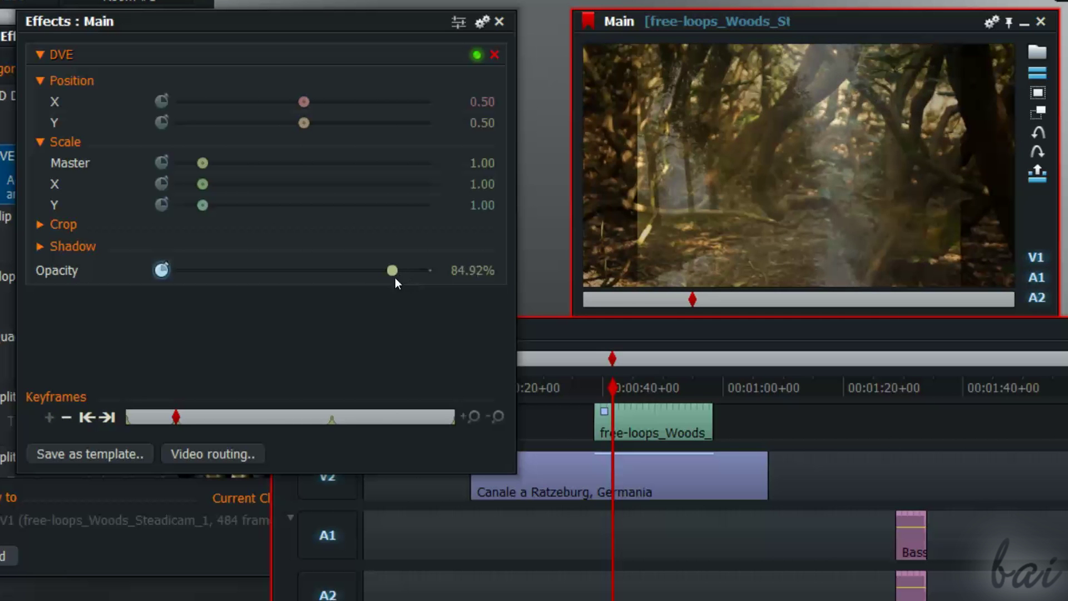
Delete both opacity keyframes and close the DVE effect settings.
click(171, 415)
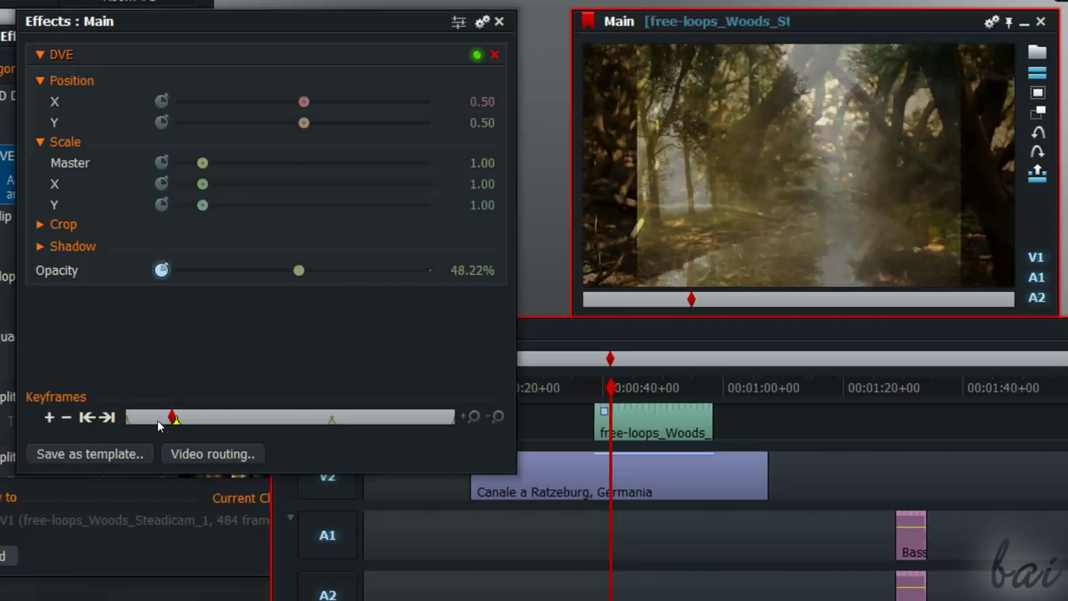
click(66, 418)
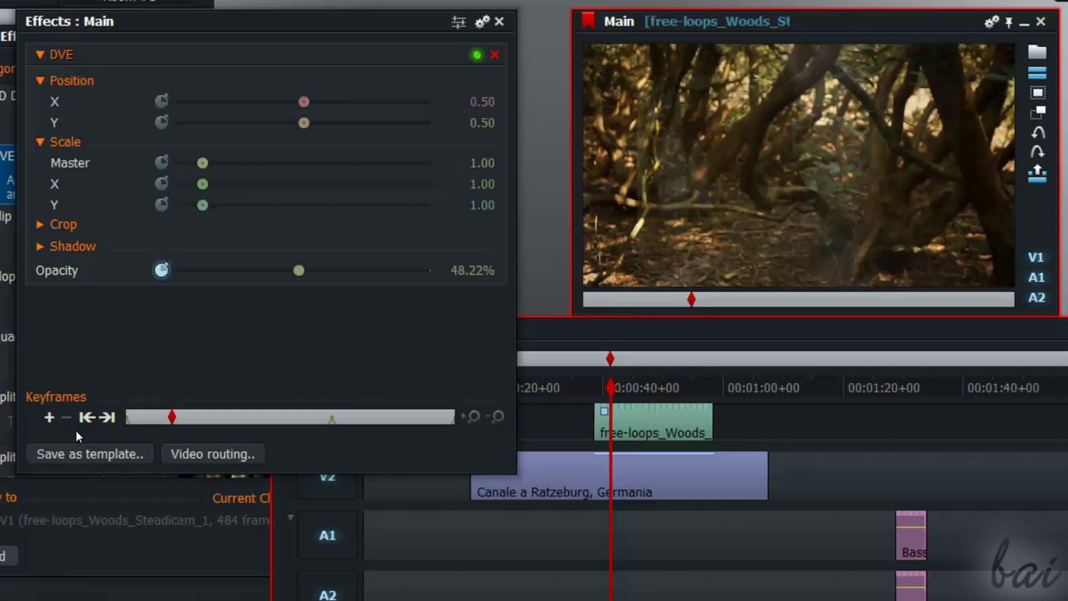
drag(175, 414, 330, 405)
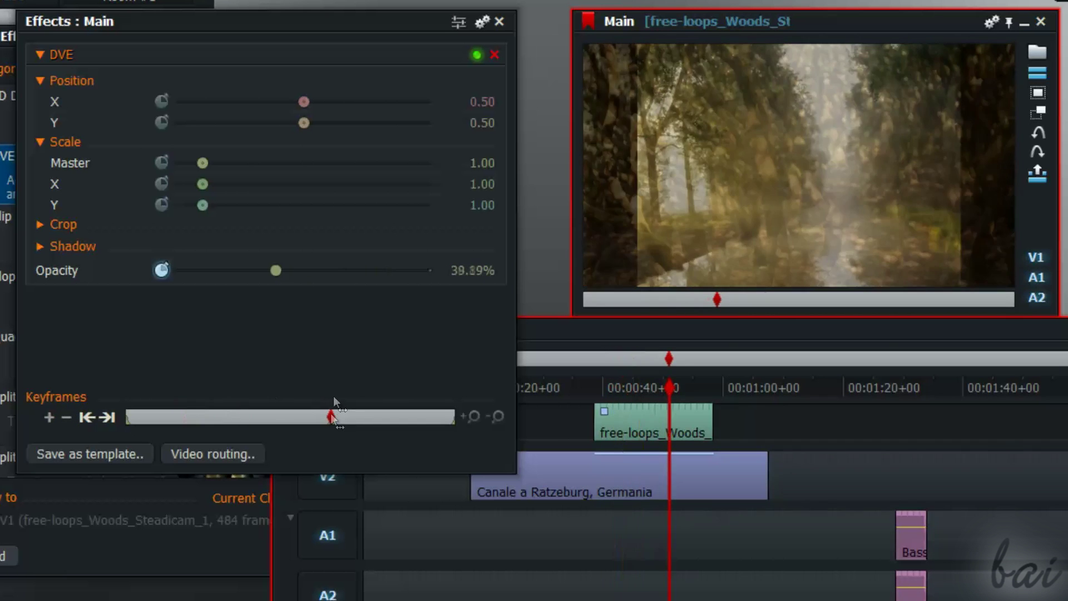
click(67, 418)
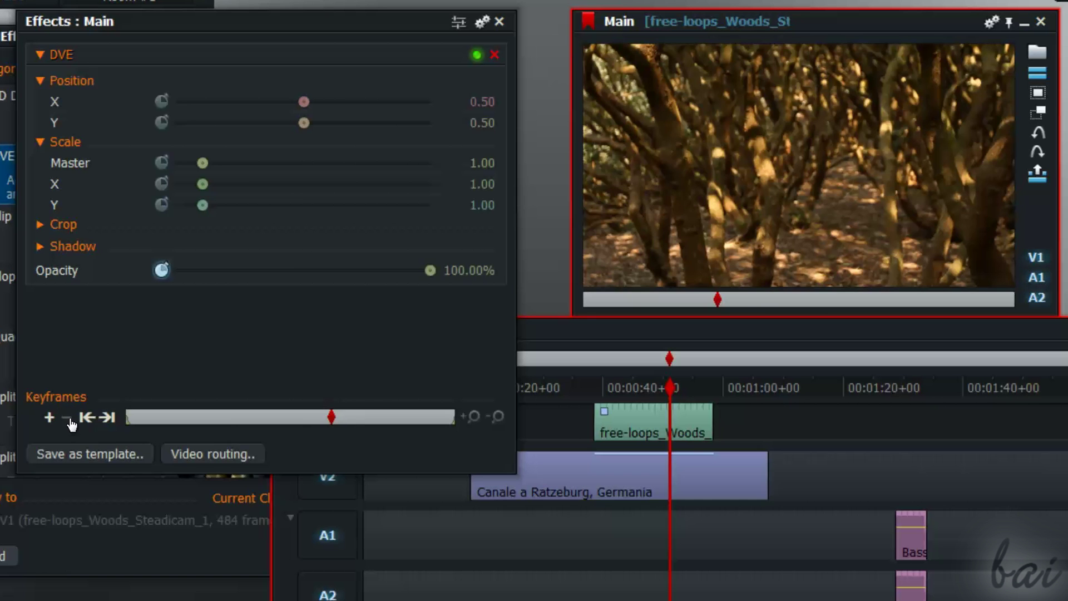
click(500, 22)
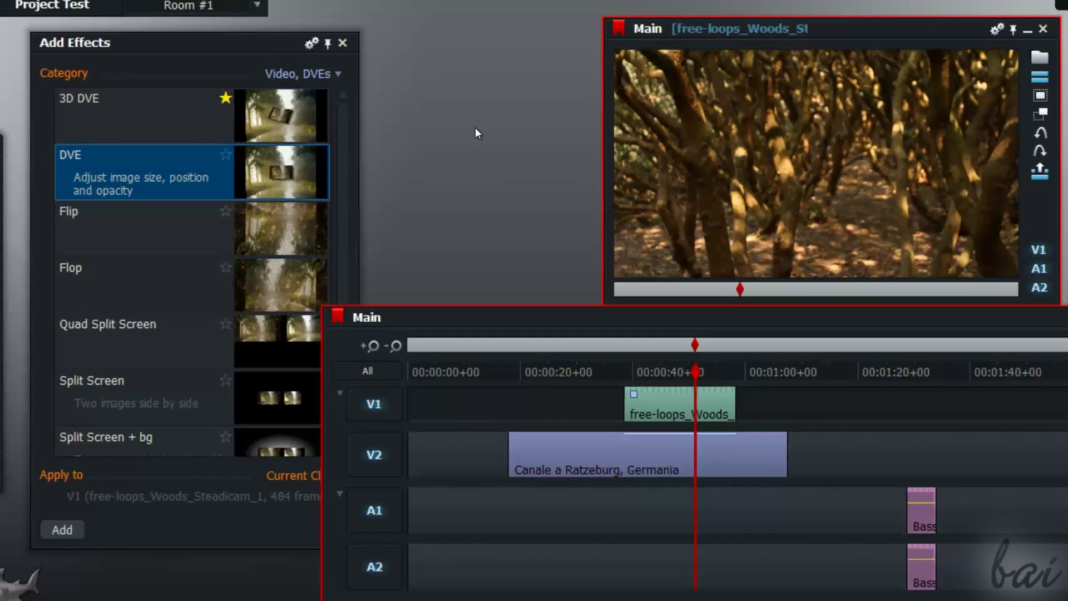